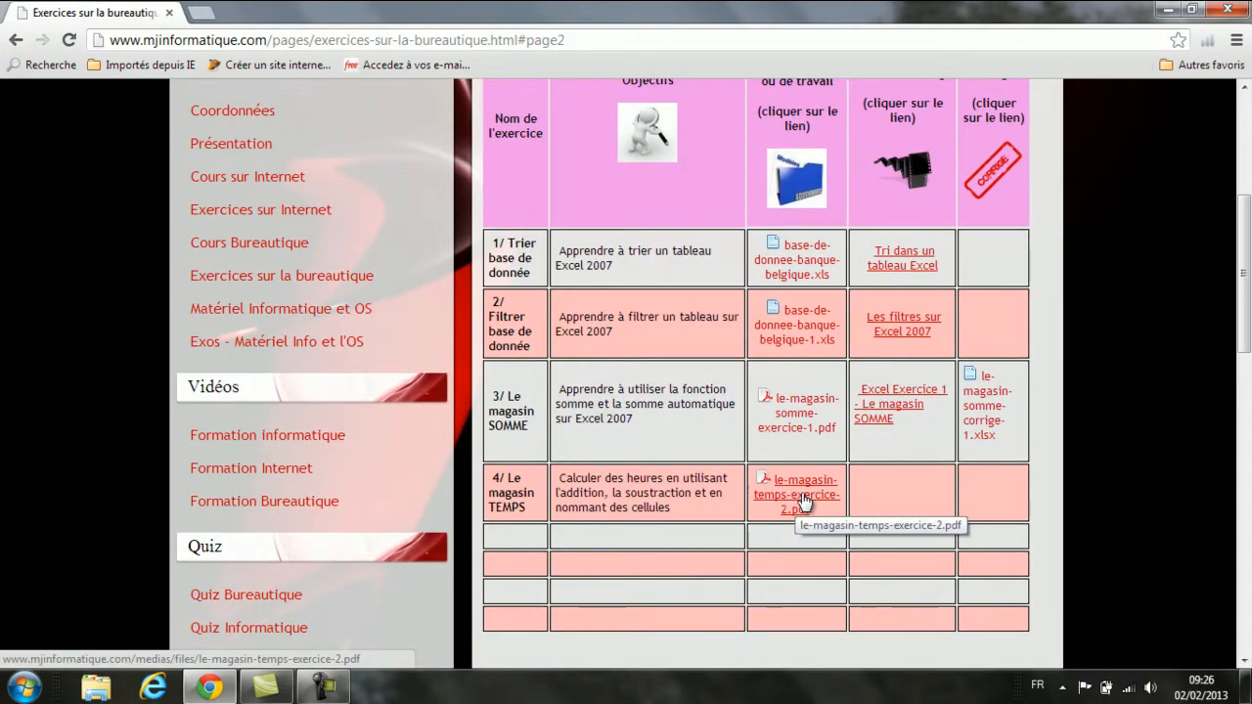
Open the exercise sheet le-magasin-temps-exercice-2.pdf and read the table requirements, the daily hours and the working-time notes.
left_click(805, 504)
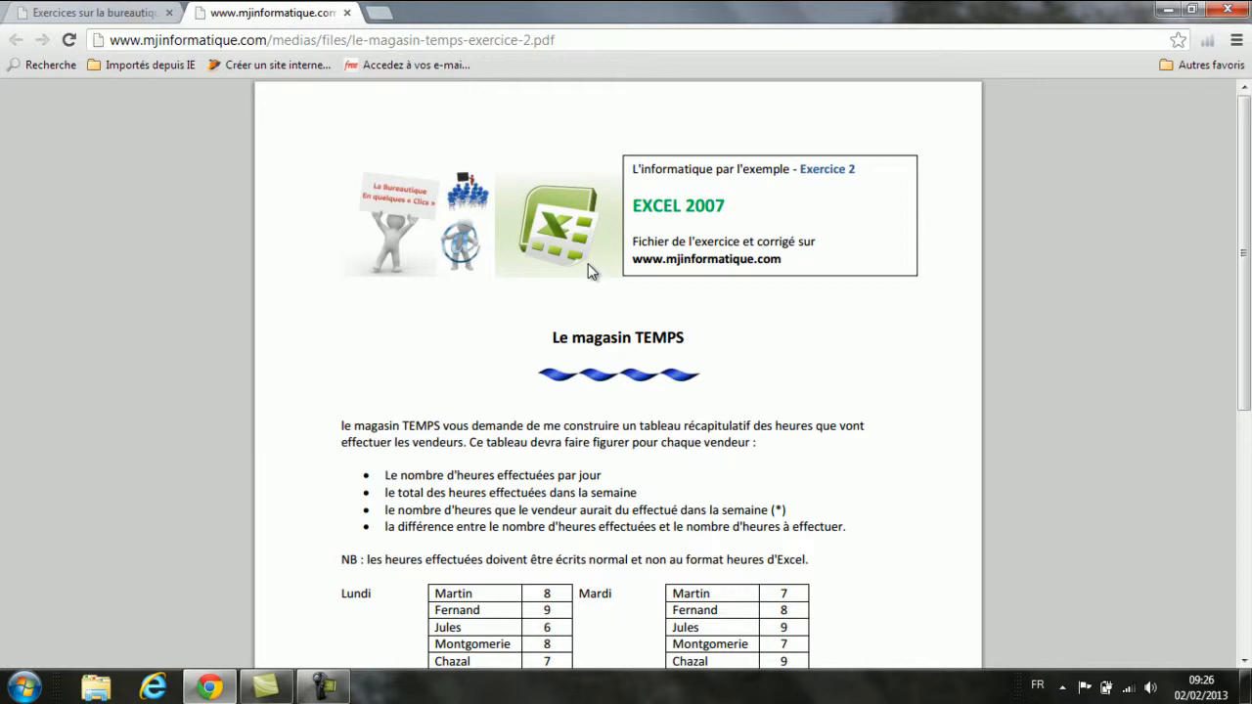
scroll(590, 271, "down", 2)
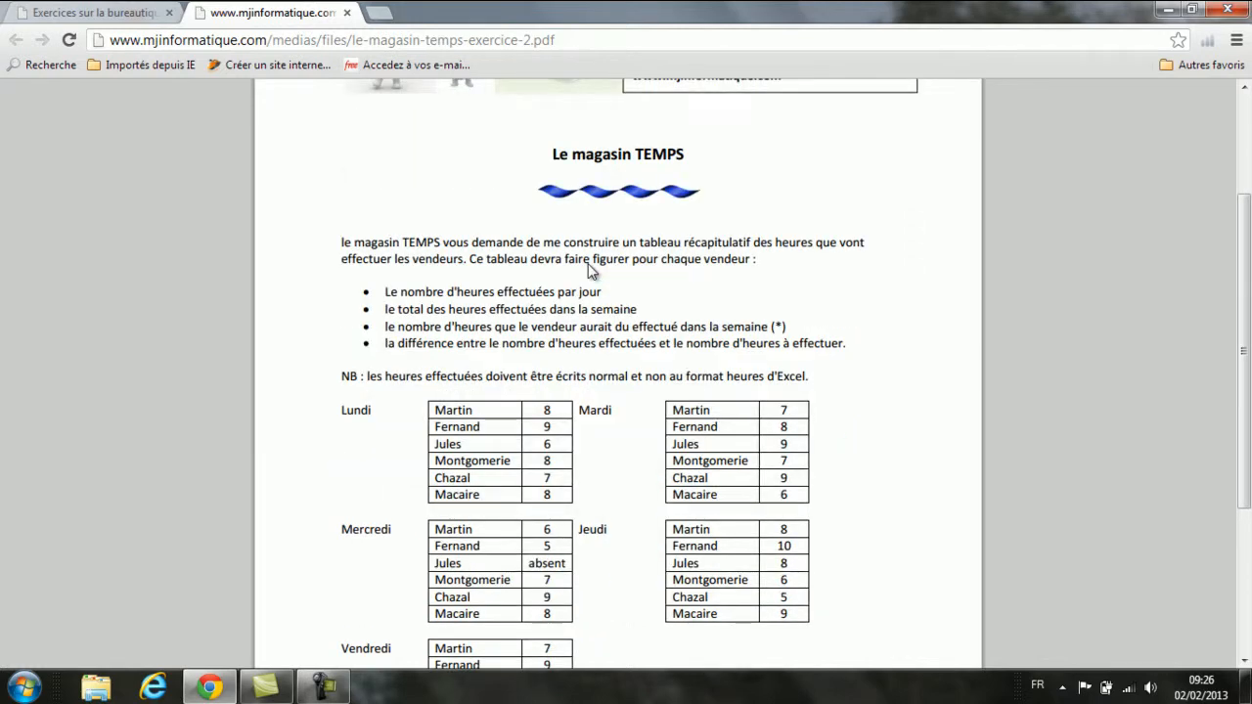
scroll(590, 271, "down", 1)
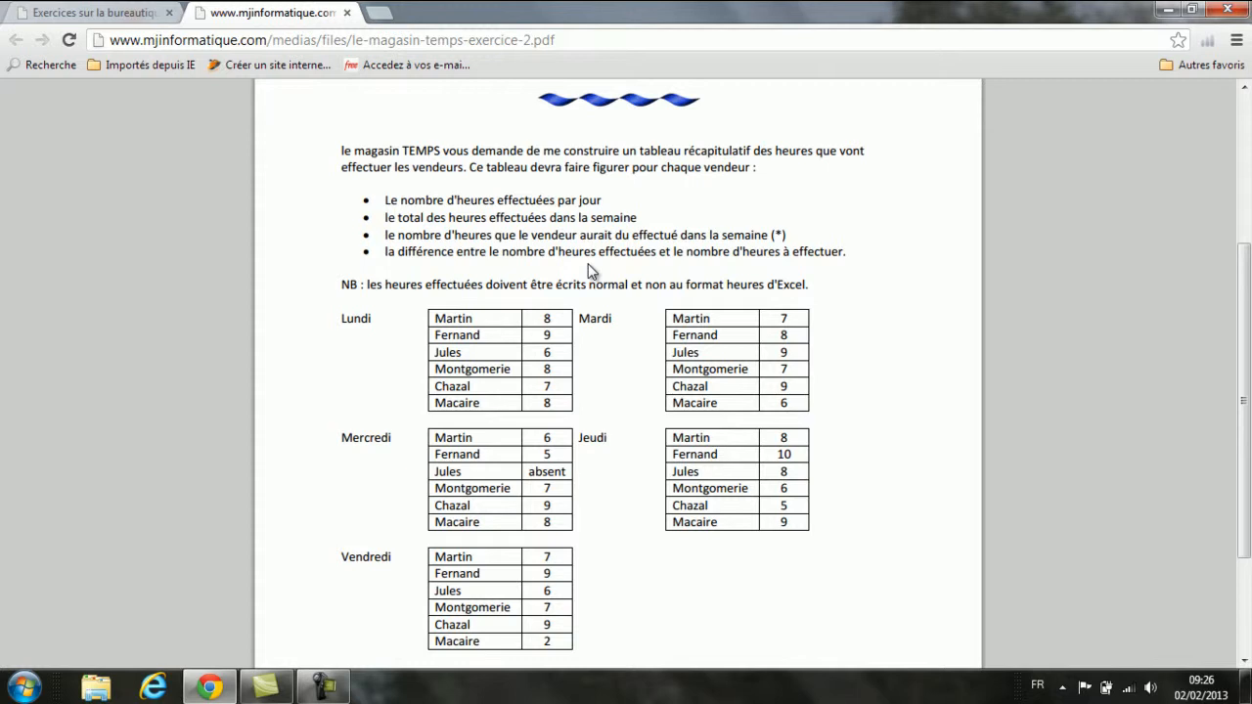
scroll(590, 271, "down", 1)
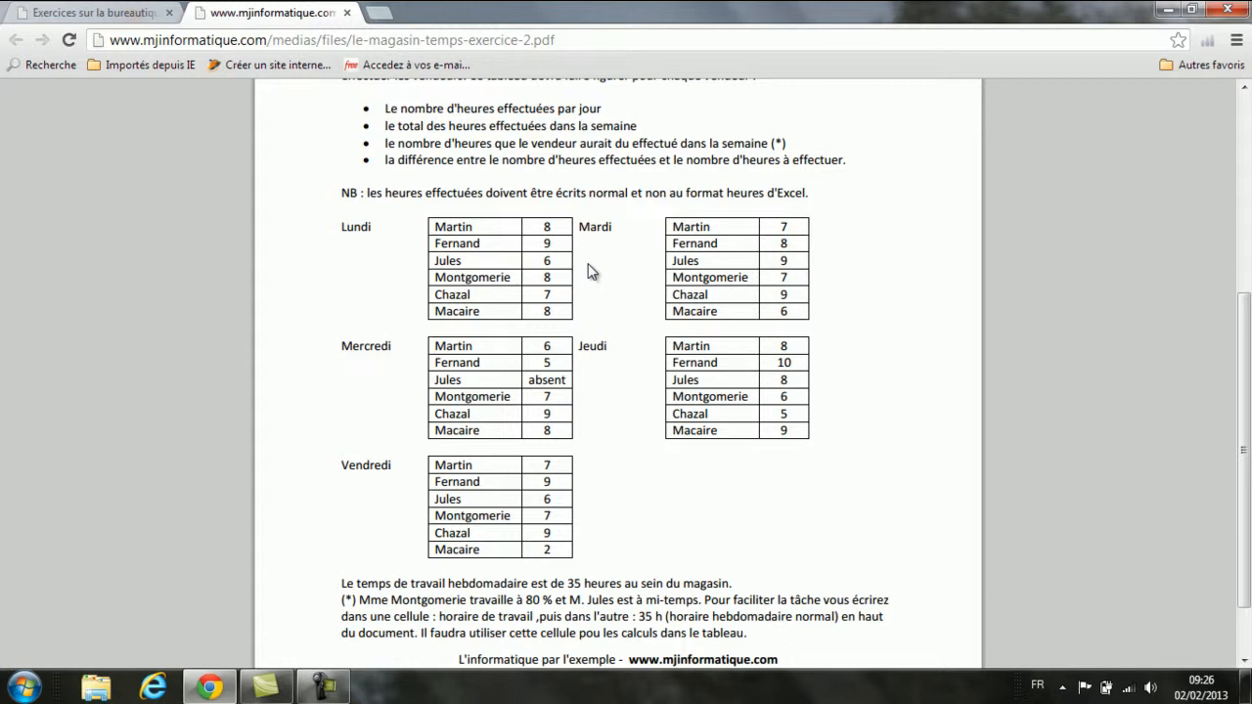
scroll(591, 270, "down", 2)
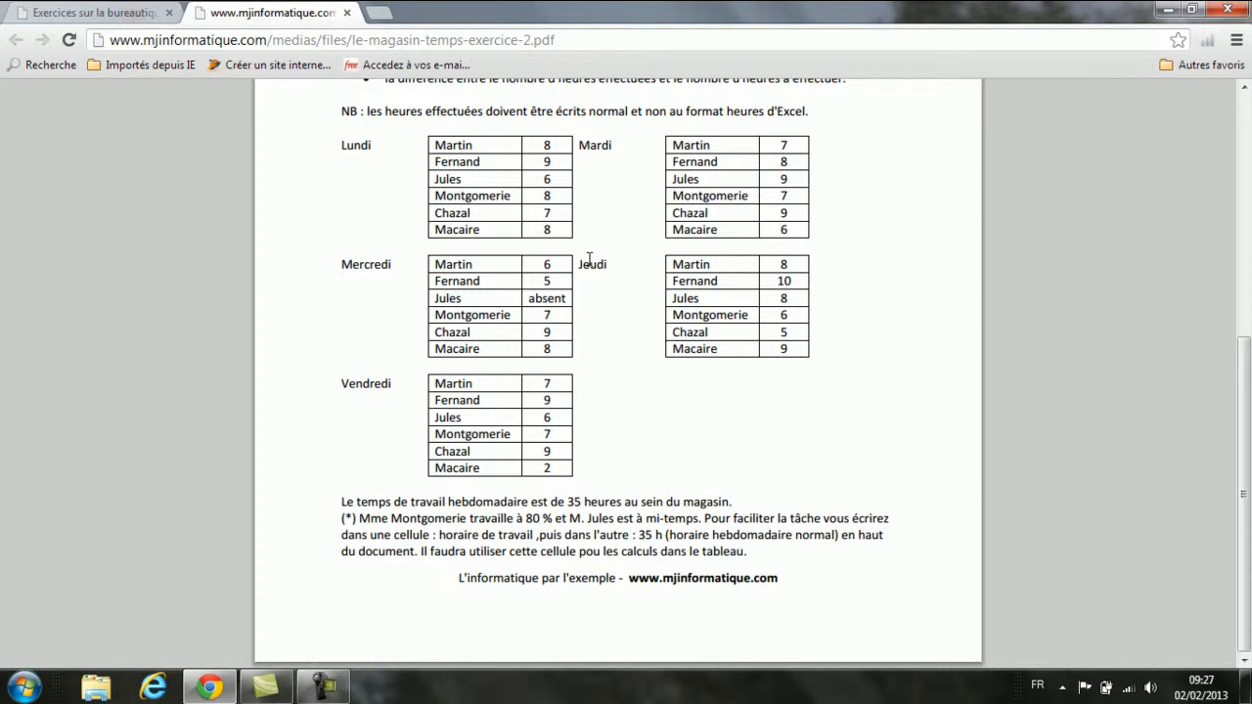
scroll(590, 259, "up", 3)
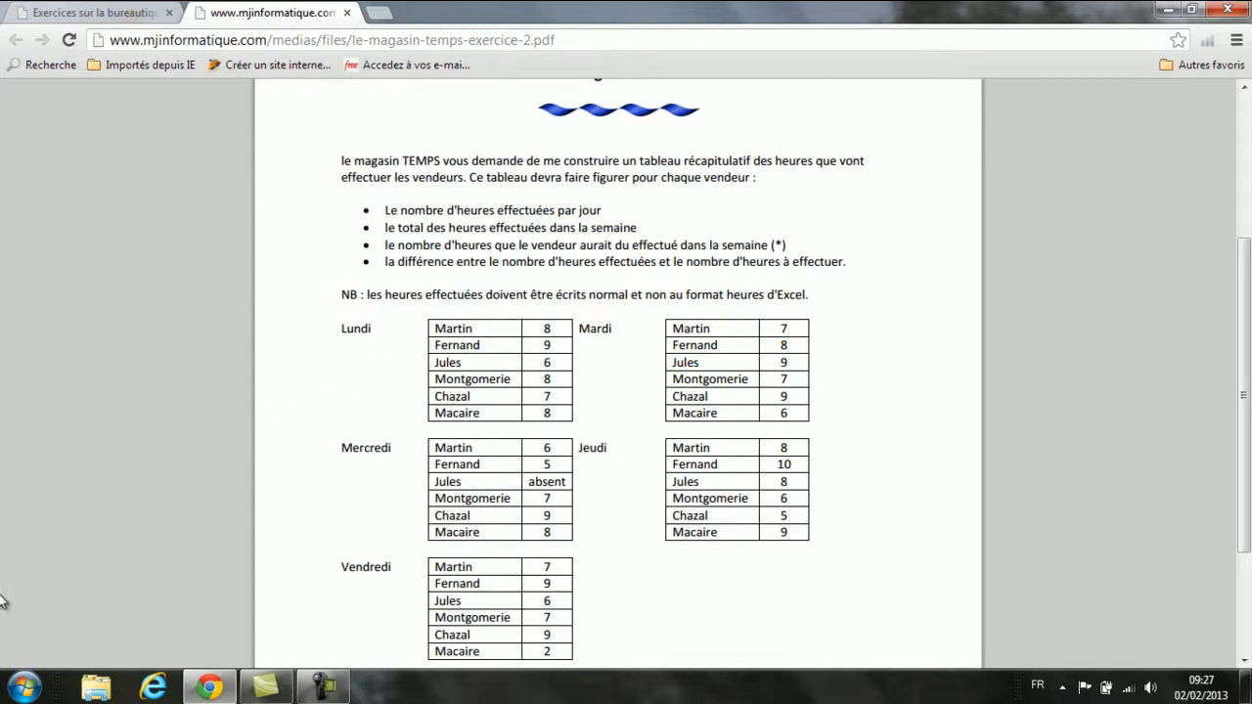
Switch to Microsoft Office Excel 2007 with a new blank workbook.
left_click(24, 688)
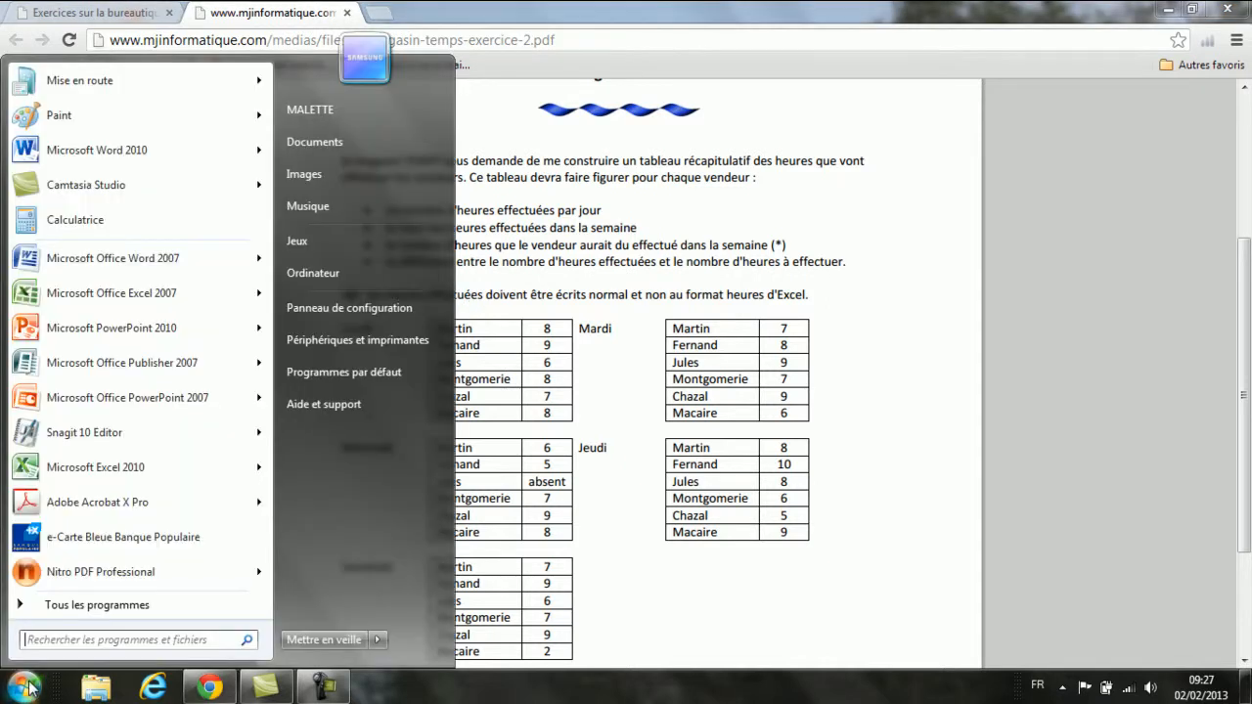
mouse_move(105, 303)
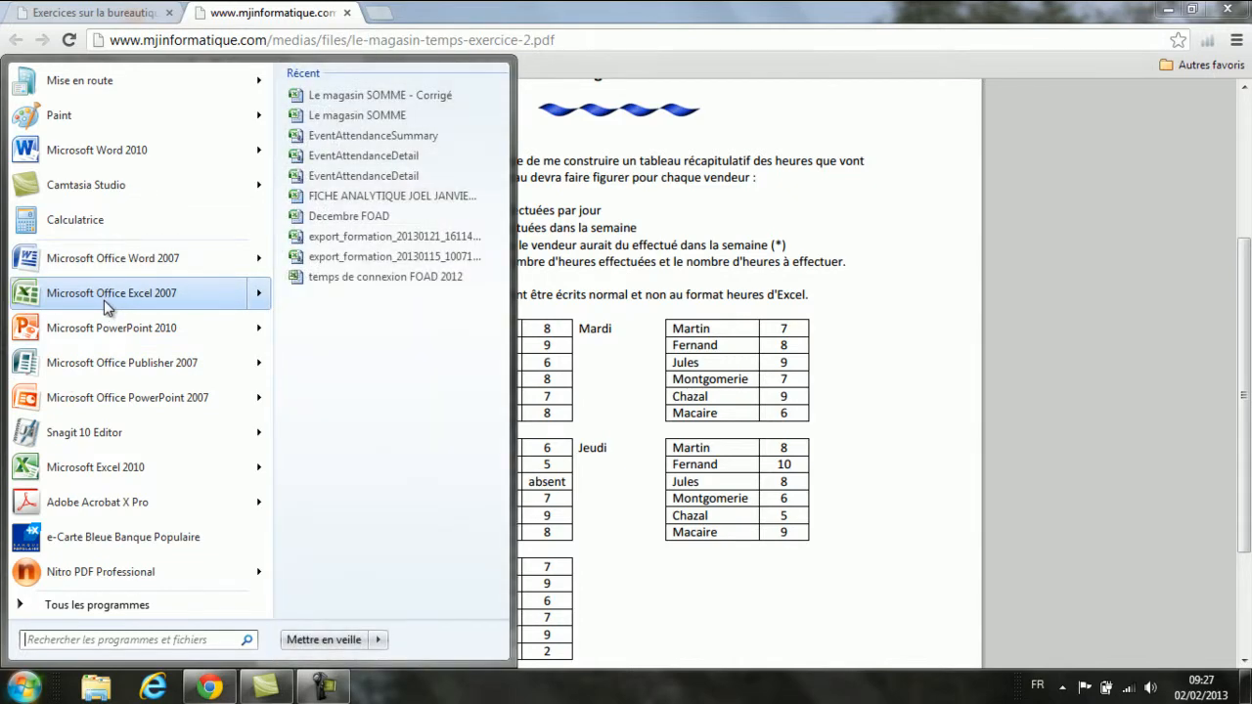
left_click(108, 298)
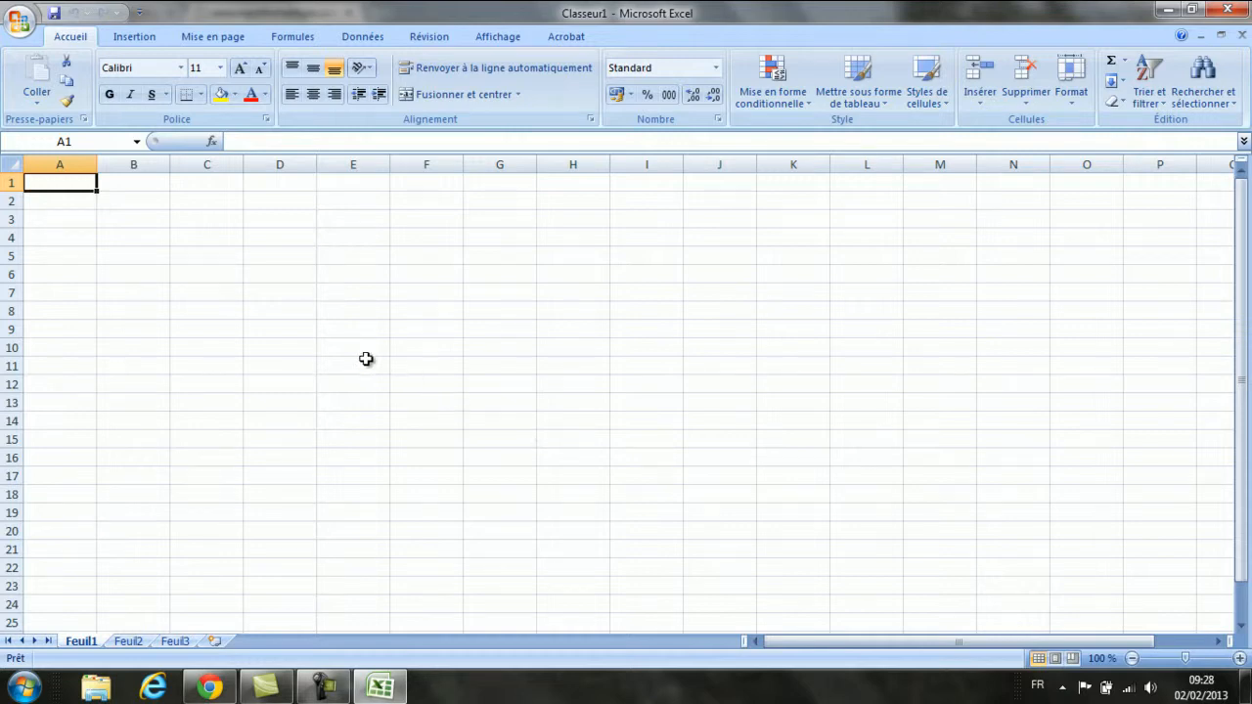
Enter the label "Horaire de travail" in cell A1 and fit column A's width to it.
type("Ho")
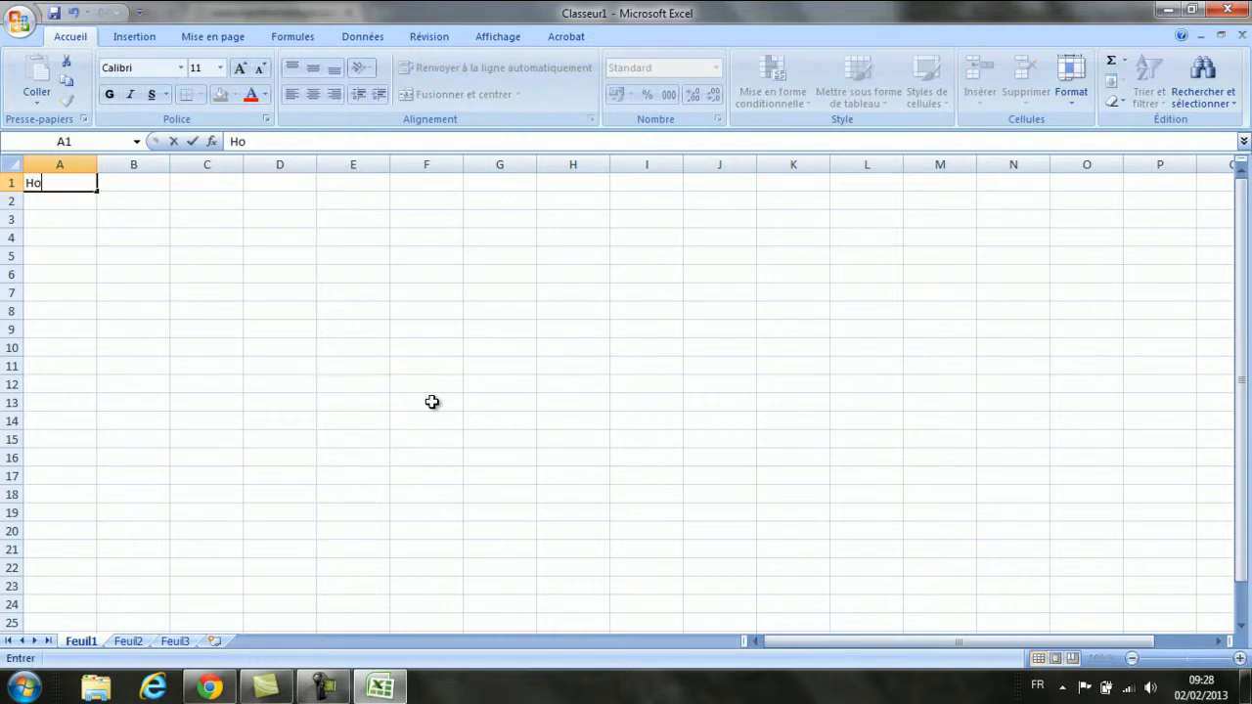
type("raire de travail")
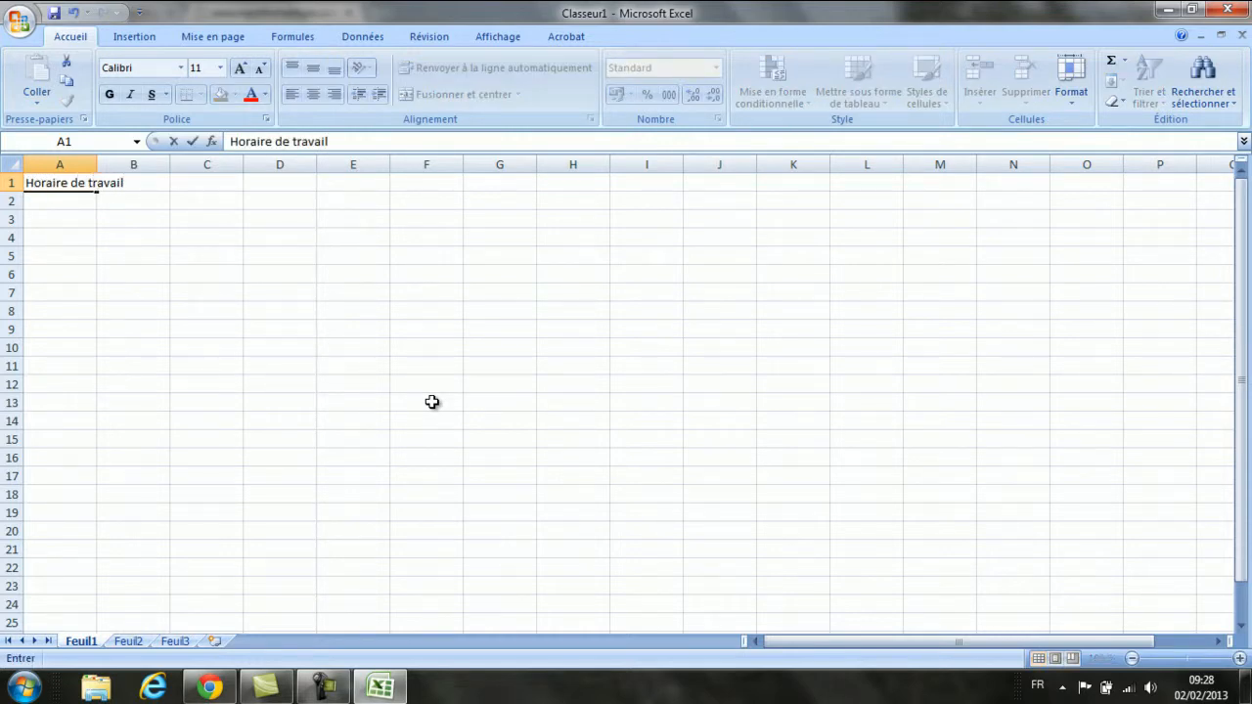
key("Return")
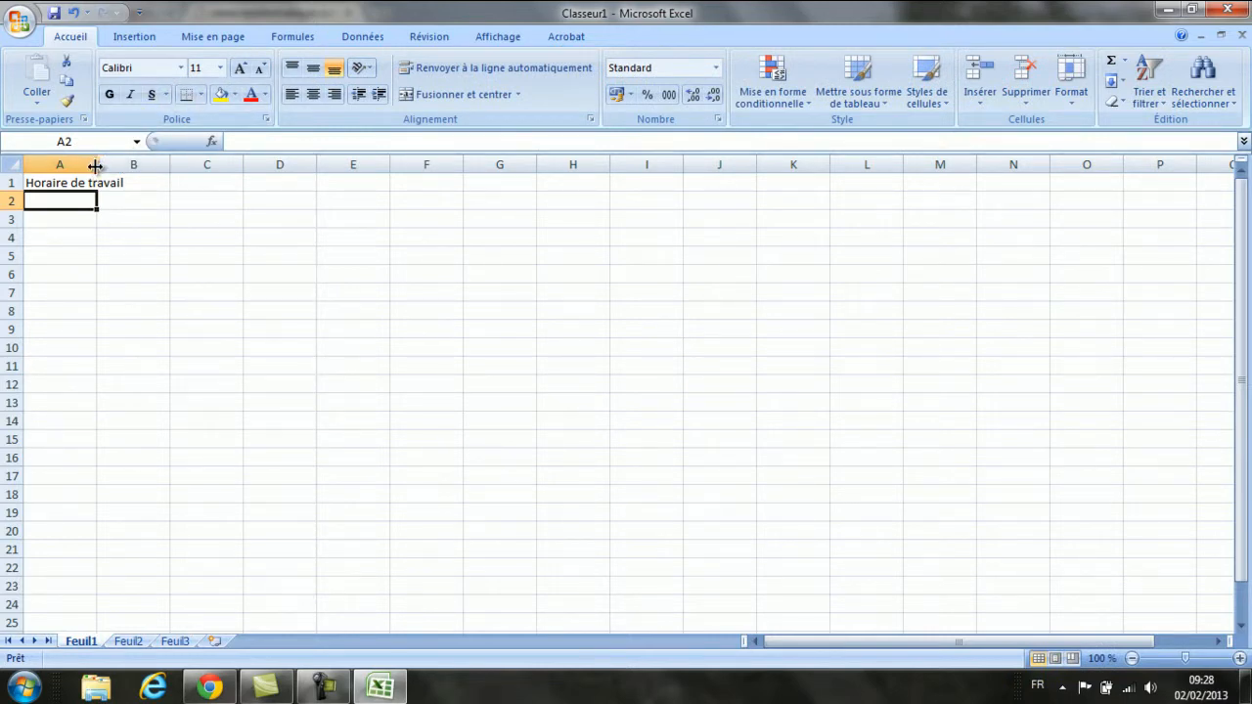
double_click(97, 165)
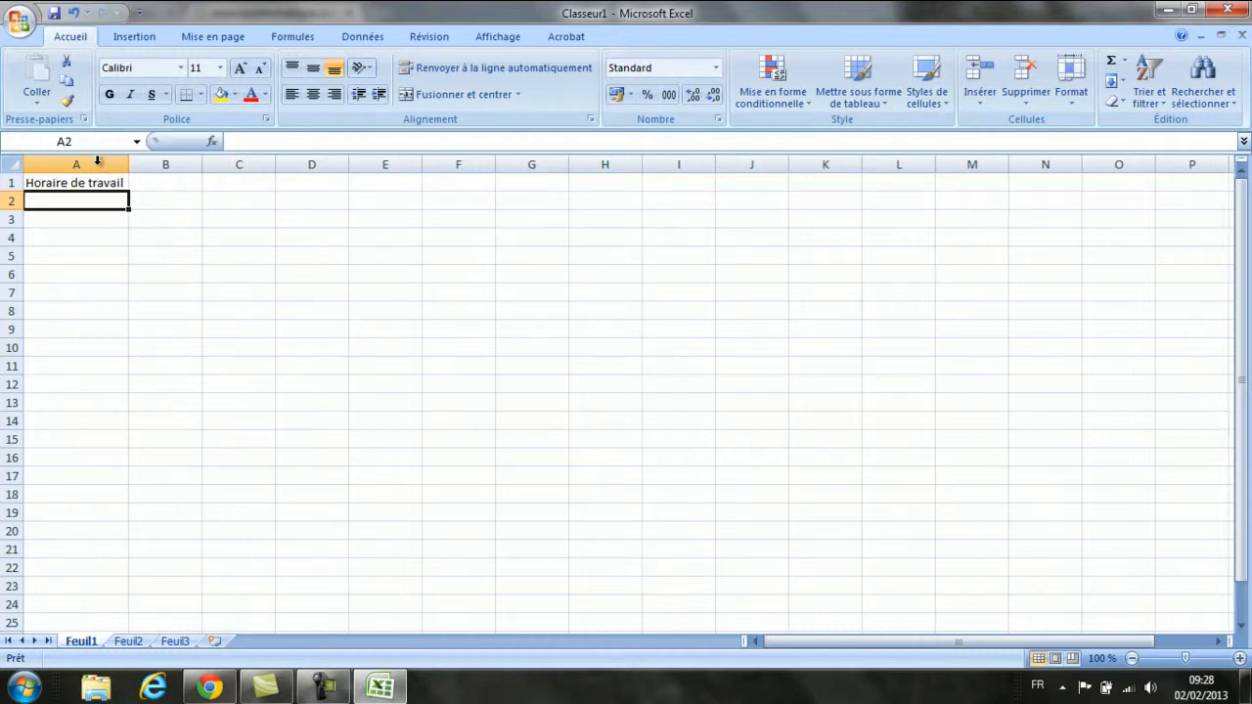
Enter the weekly working hours, 35, in cell B1 beside the "Horaire de travail" label.
left_click(166, 186)
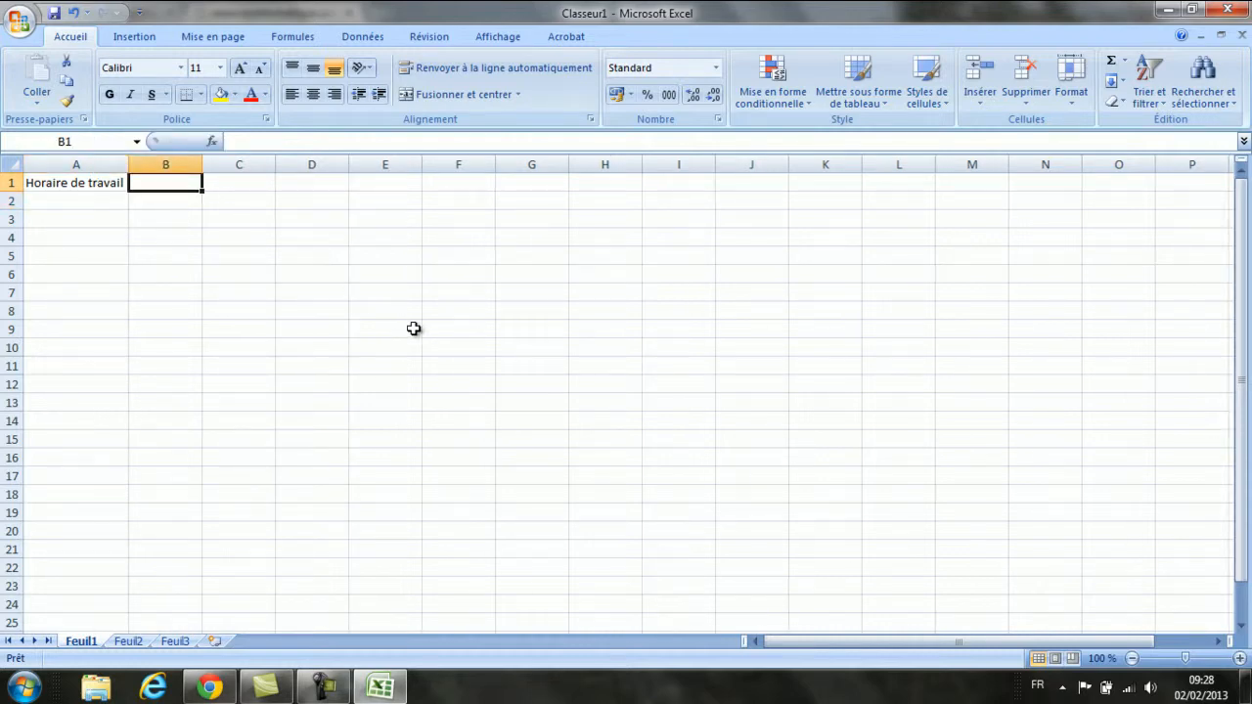
type("35")
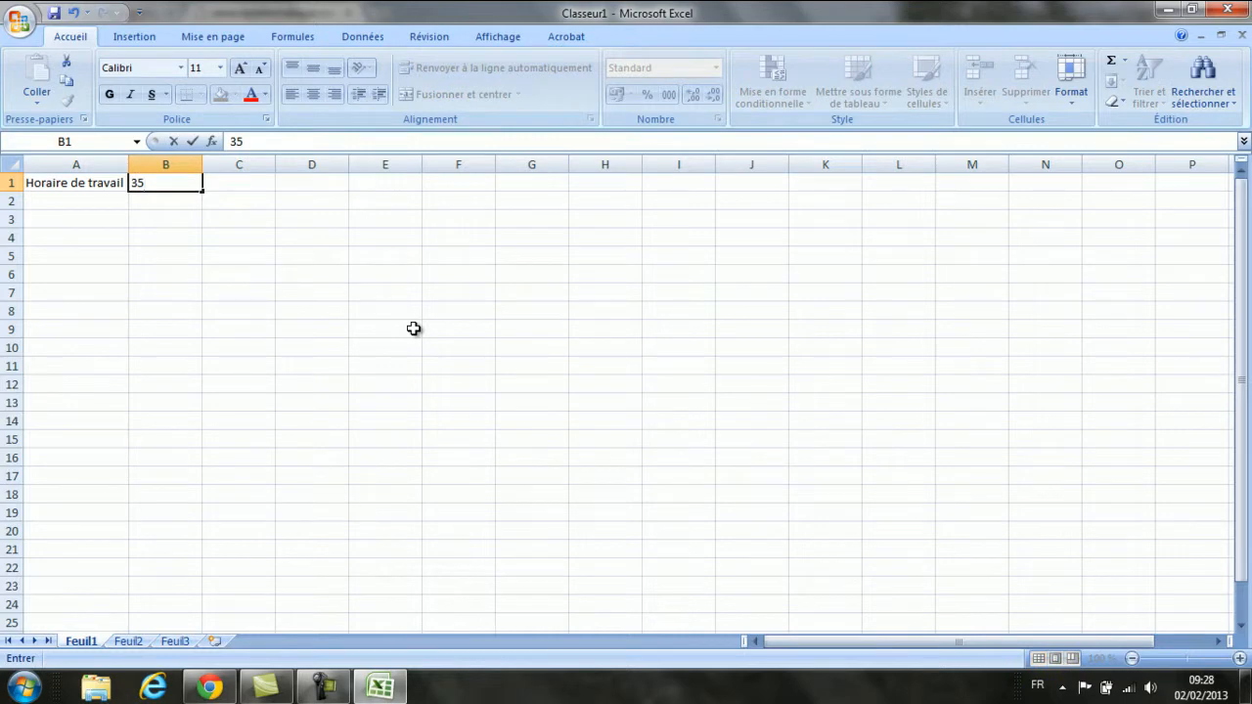
key("Return")
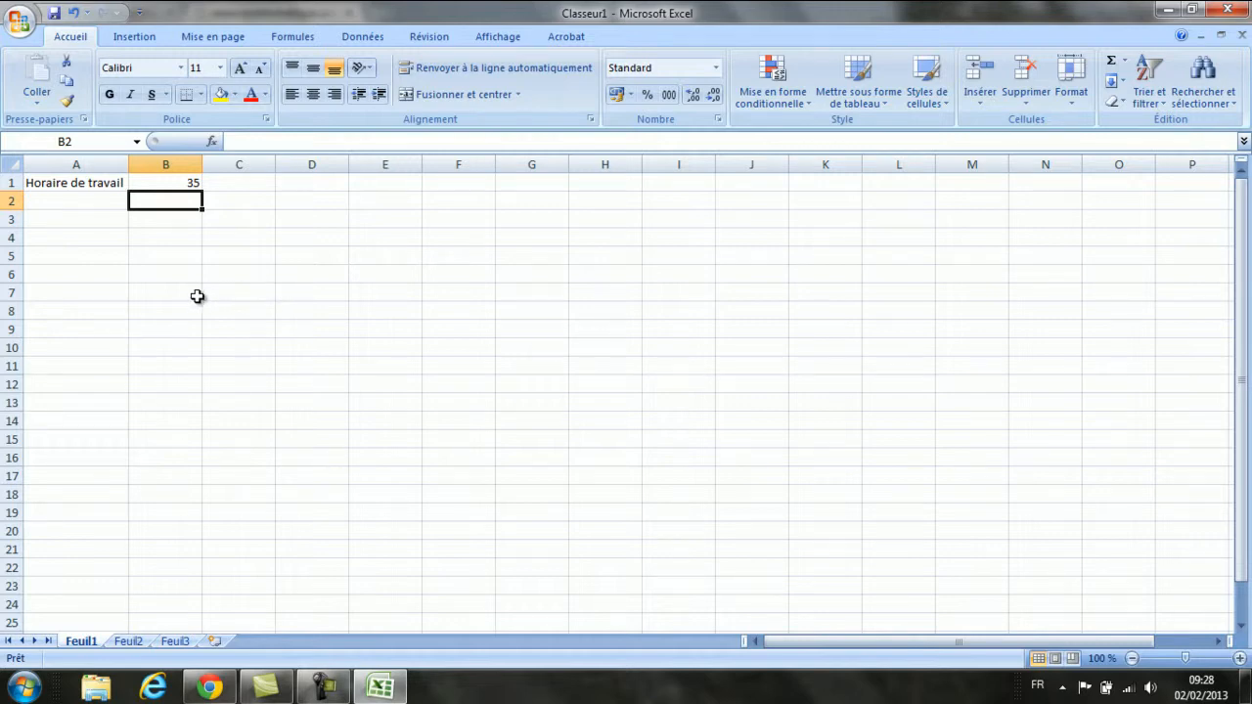
Enter "Lundi" in cell B3 and fill the weekday series across row 3 to "Vendredi" in F3.
left_click(171, 224)
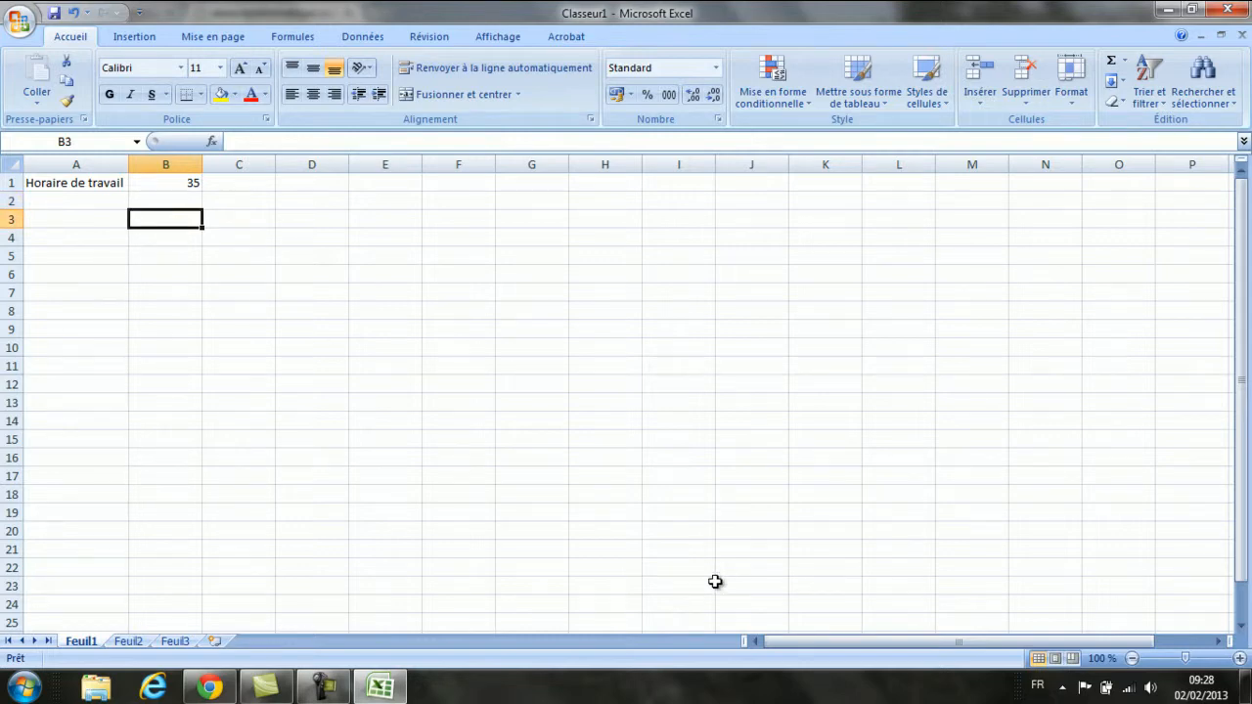
type("Lundi")
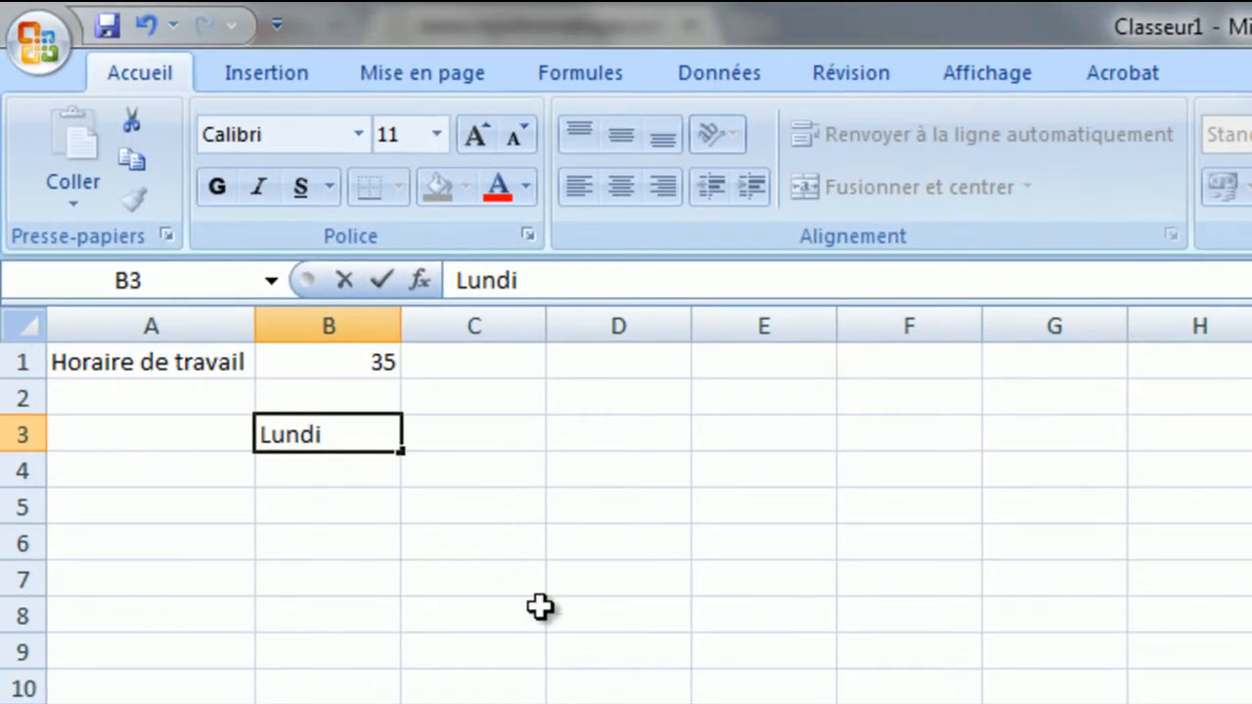
key("Return")
left_click(338, 440)
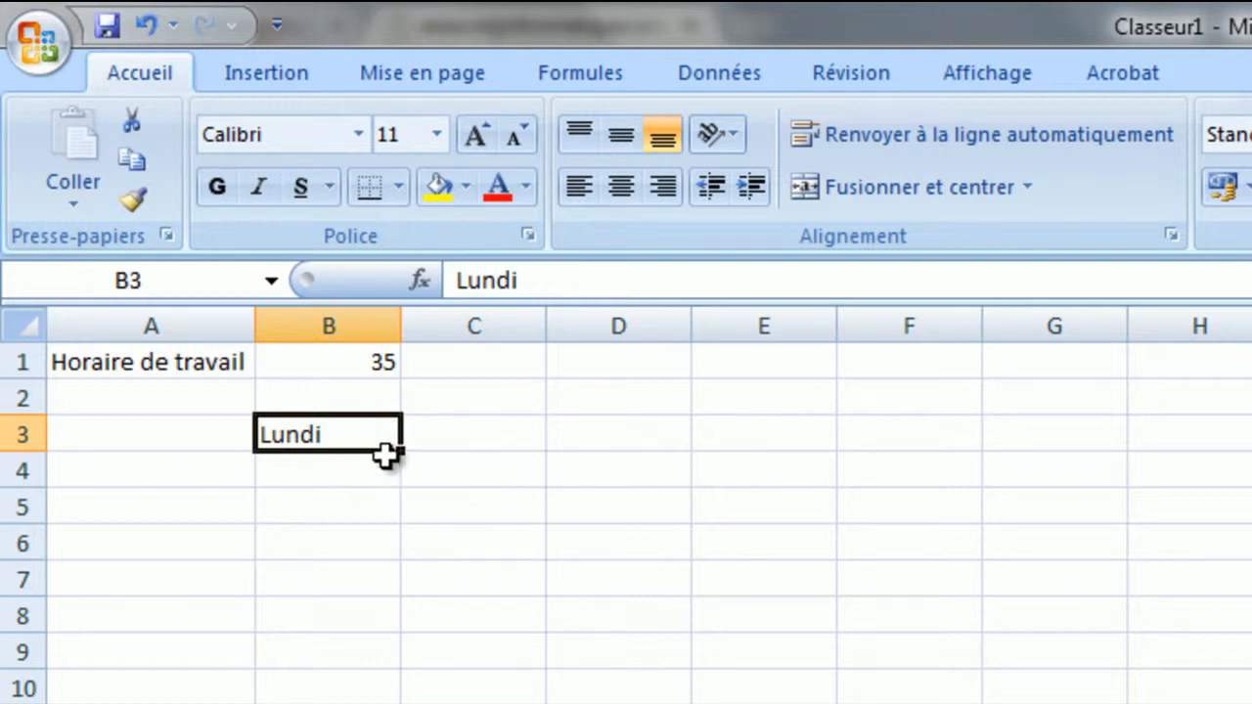
left_click_drag(414, 456, 923, 442)
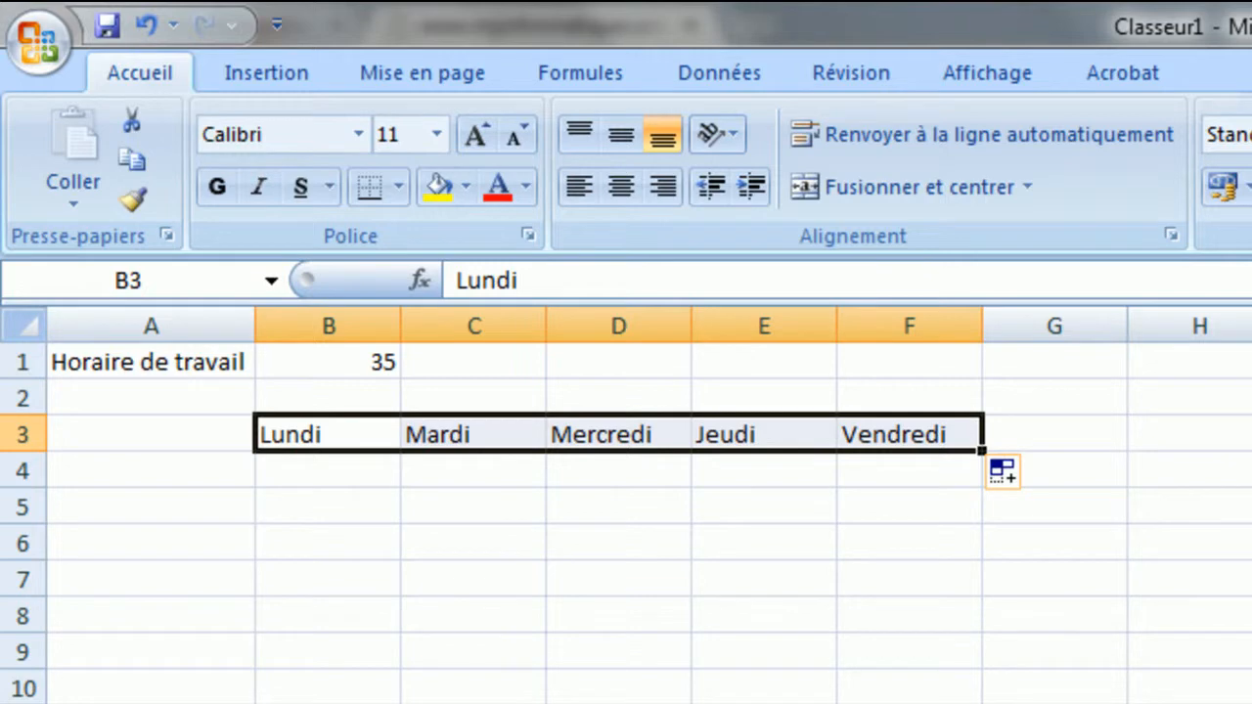
Enter the column heading "Total des heures effectuées" in cell G3, after the weekdays.
left_click(1100, 437)
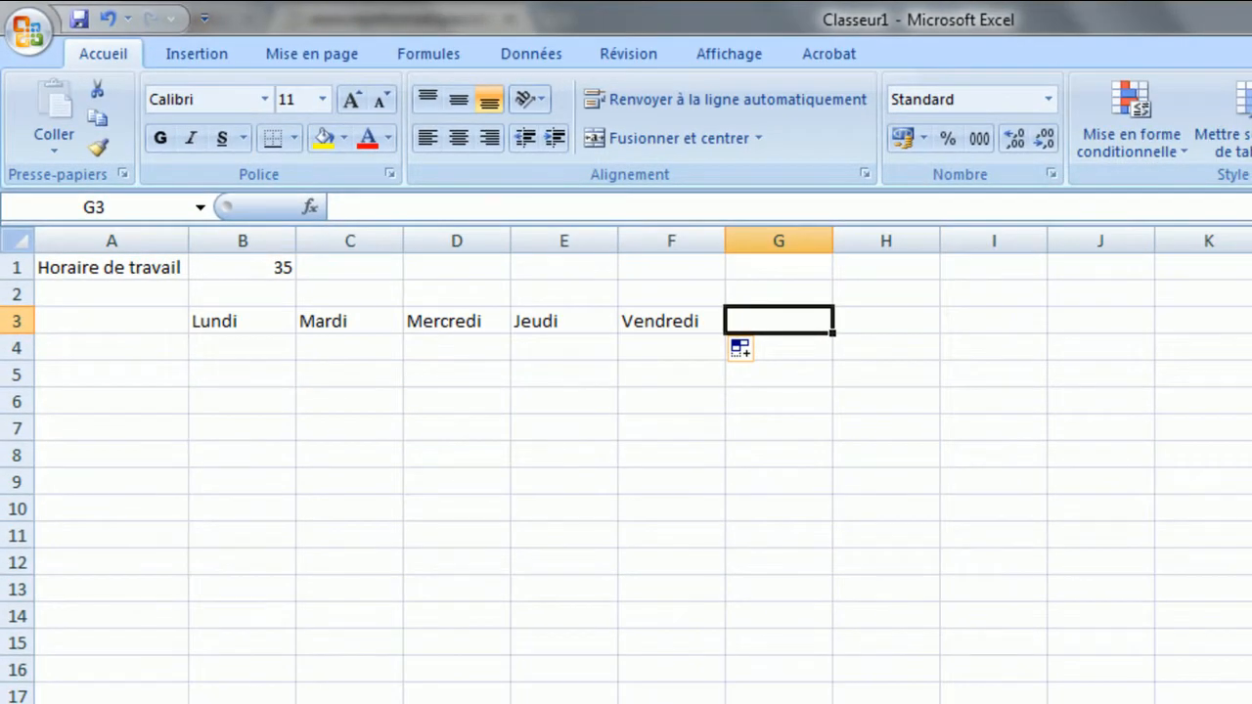
type("Total")
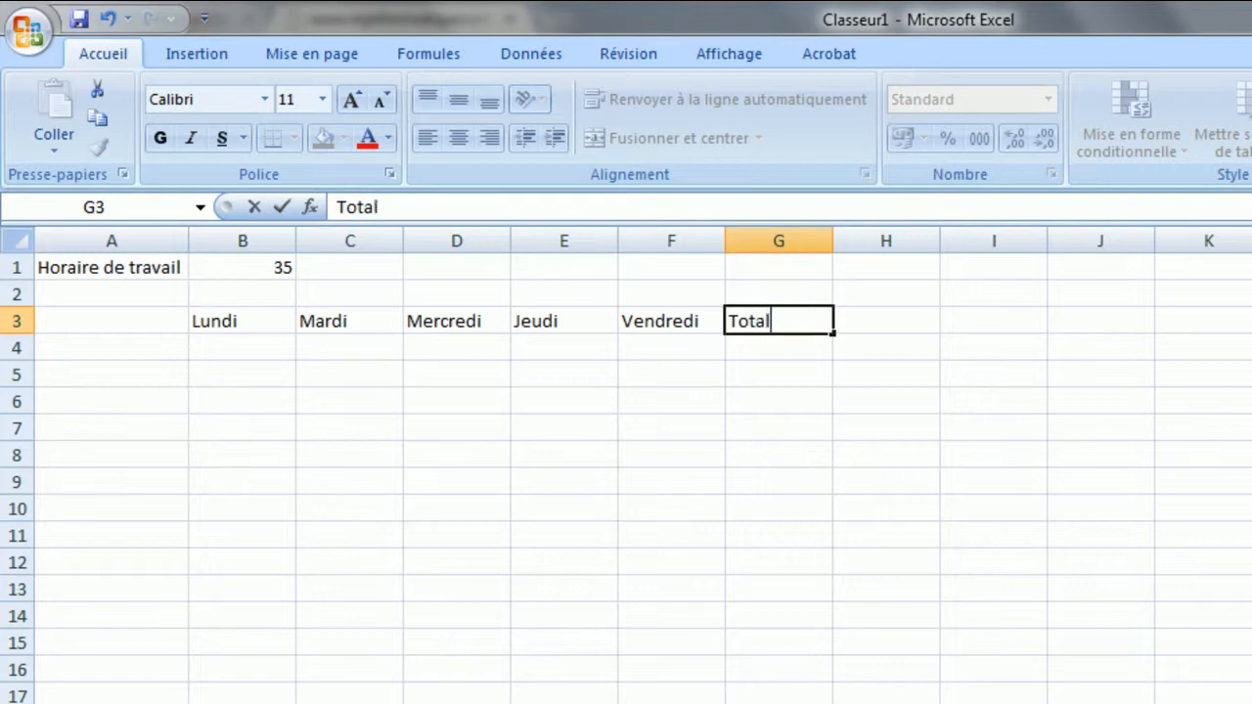
type(" des h")
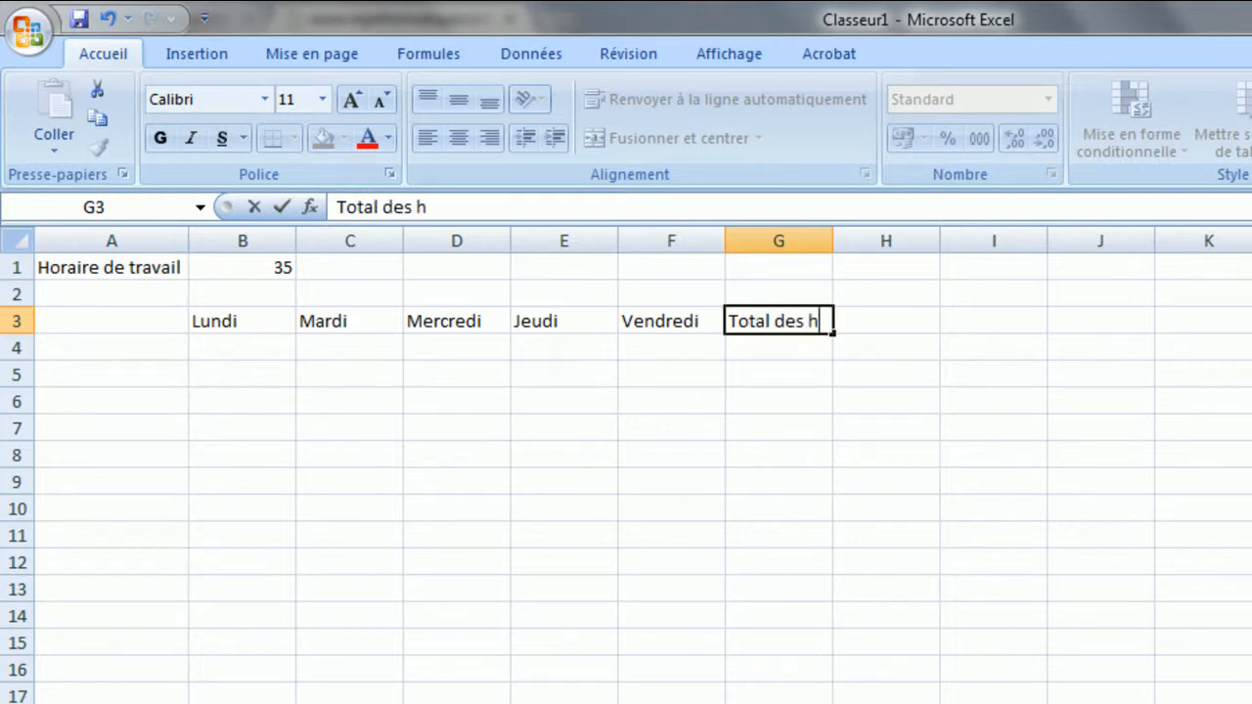
type("eures ")
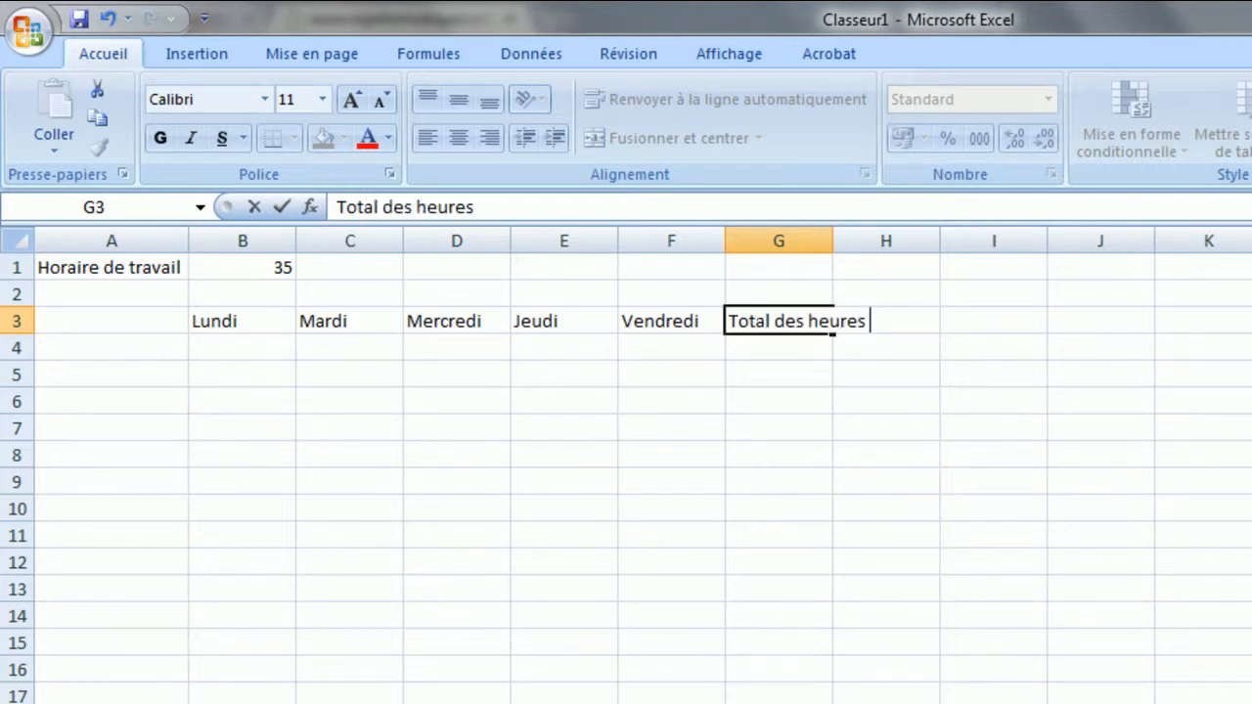
type("effectué")
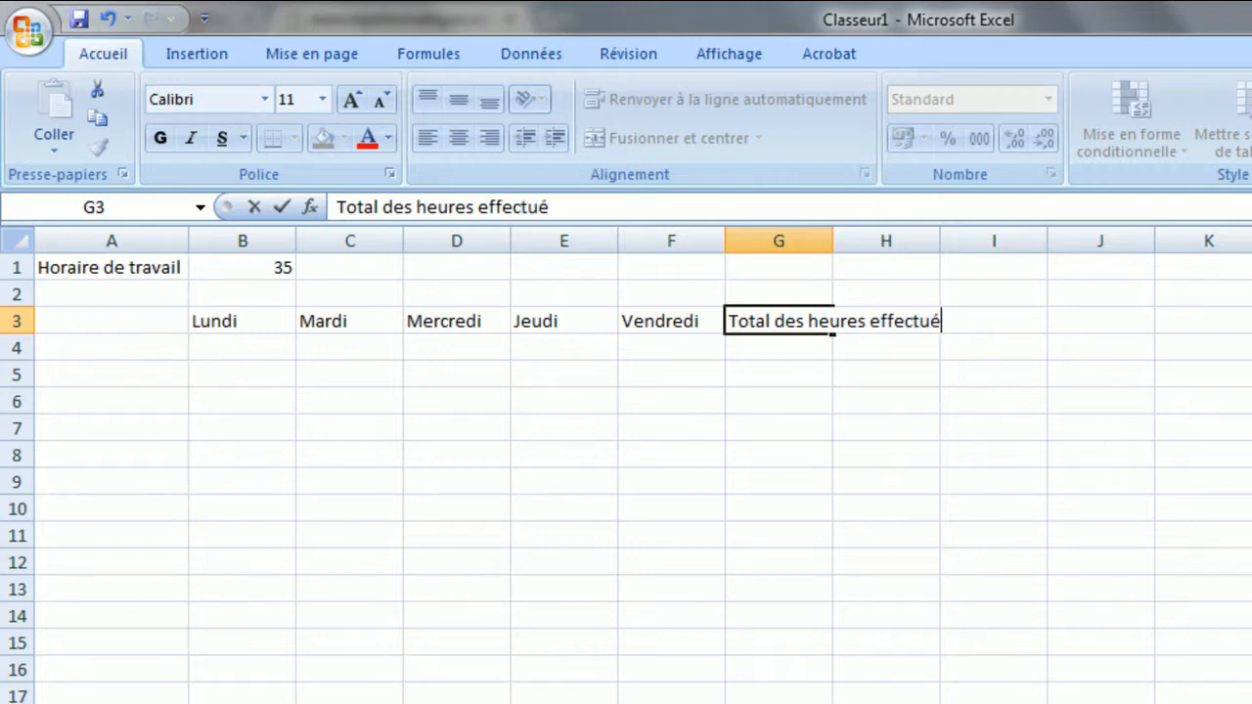
type("es")
key("Return")
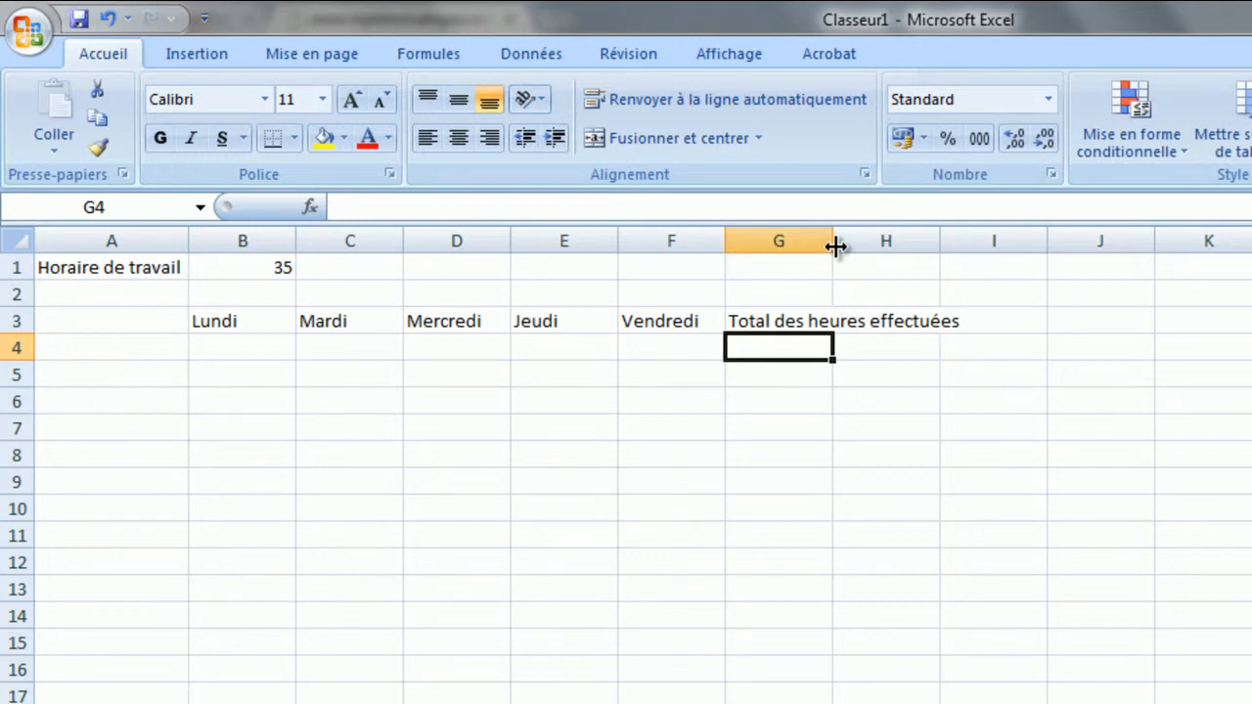
Enter the column heading "Total des heures à effectuer" in cell H3.
left_click(865, 320)
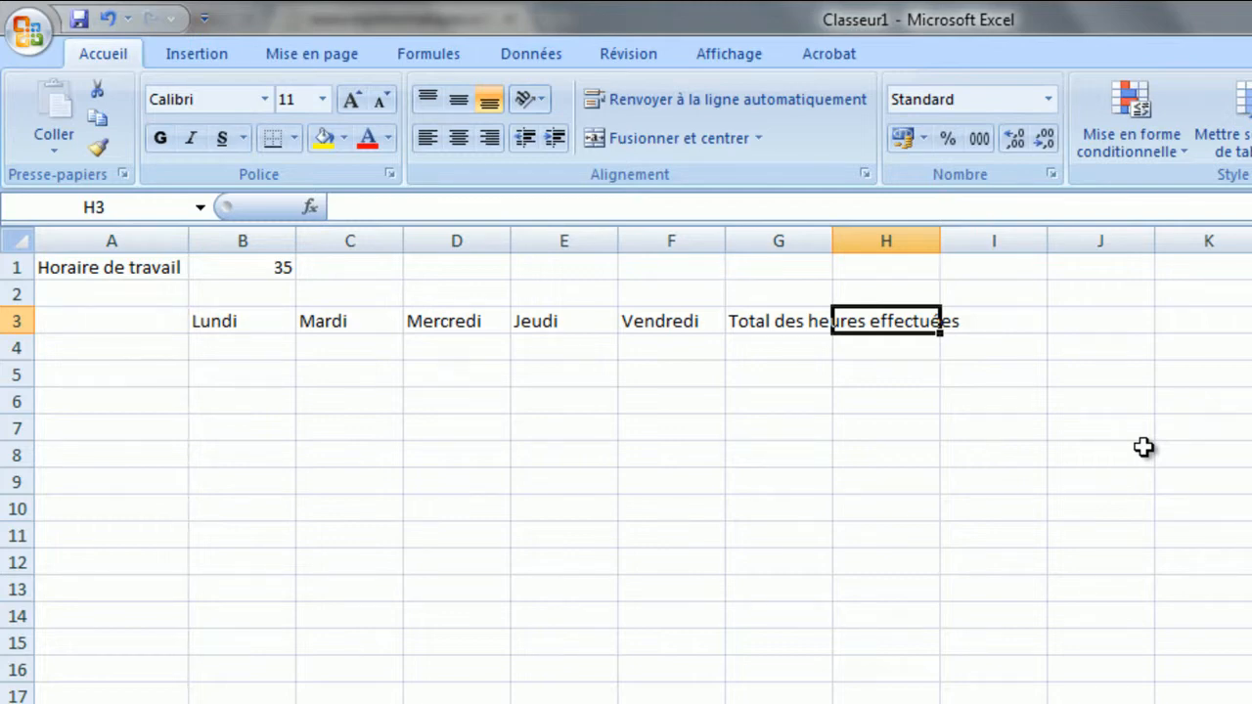
type("Le")
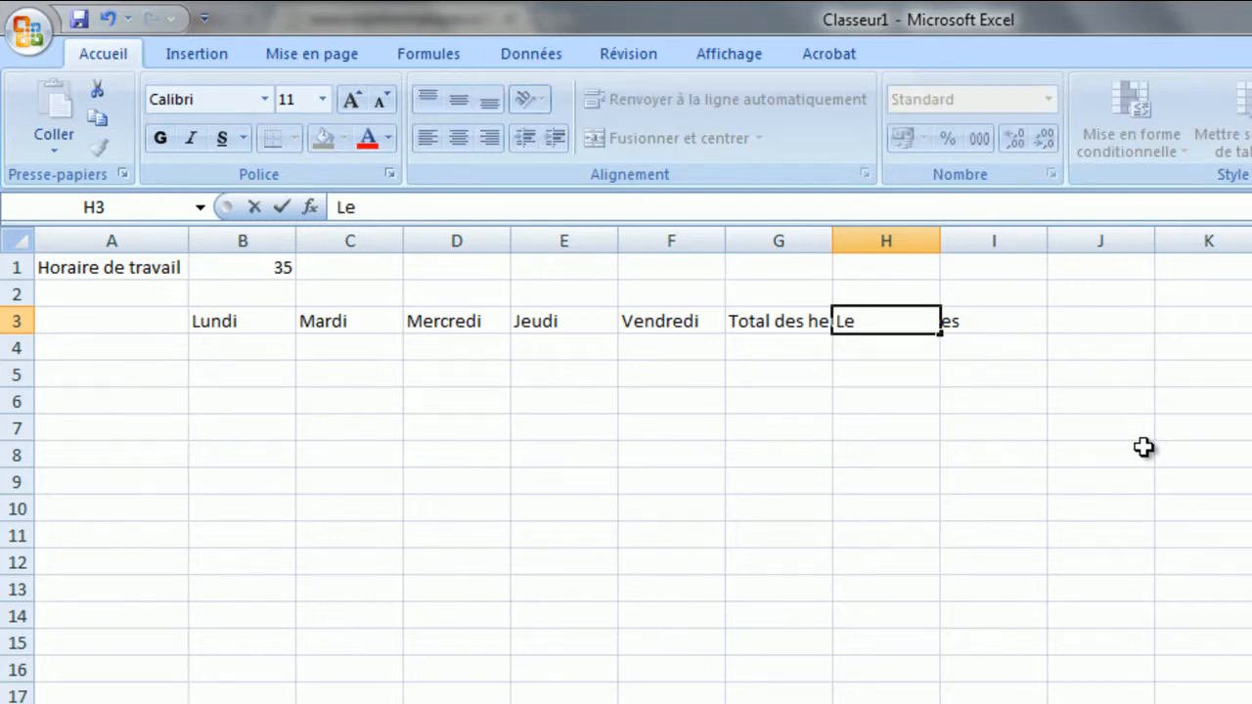
key("BackSpace")
key("BackSpace")
type("Tota")
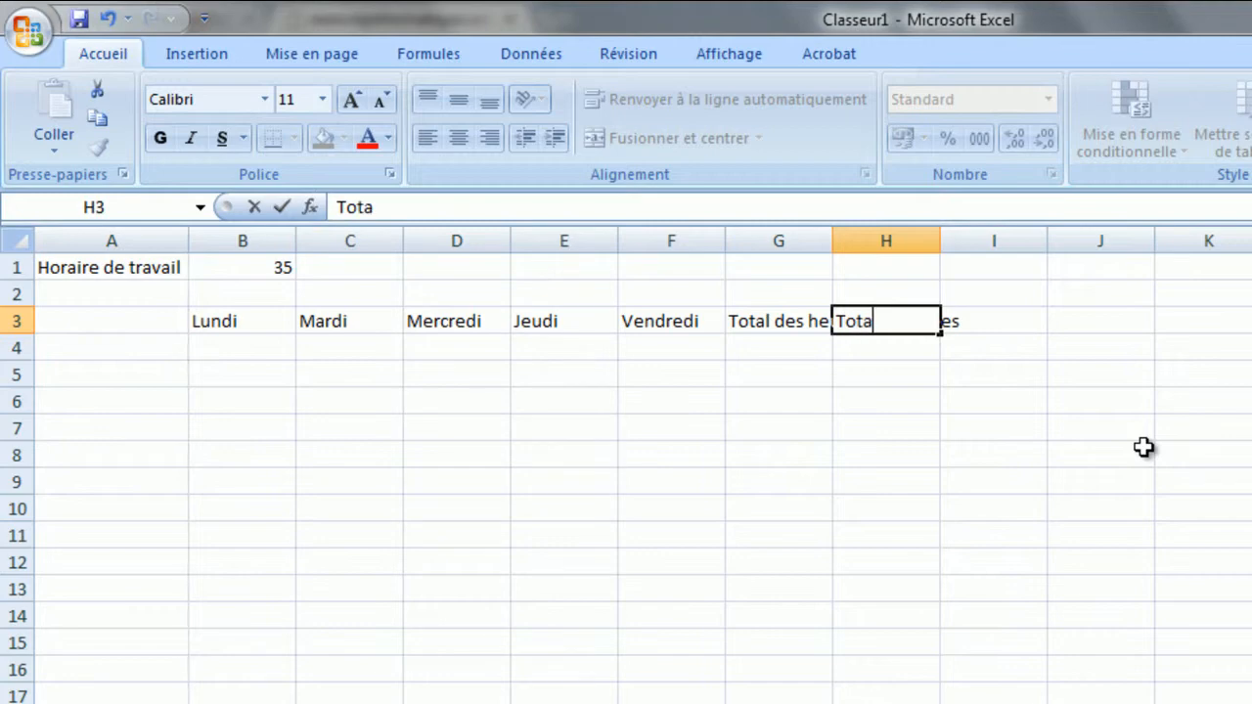
type("l des heures")
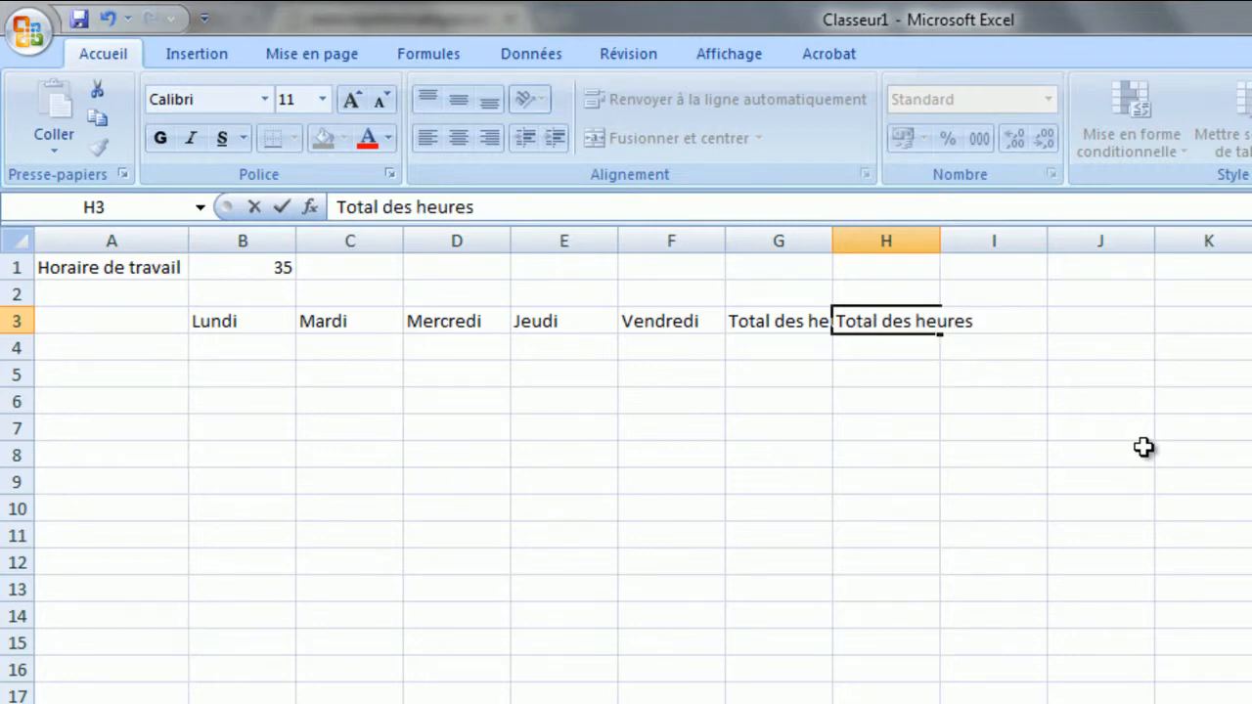
type(" à effec")
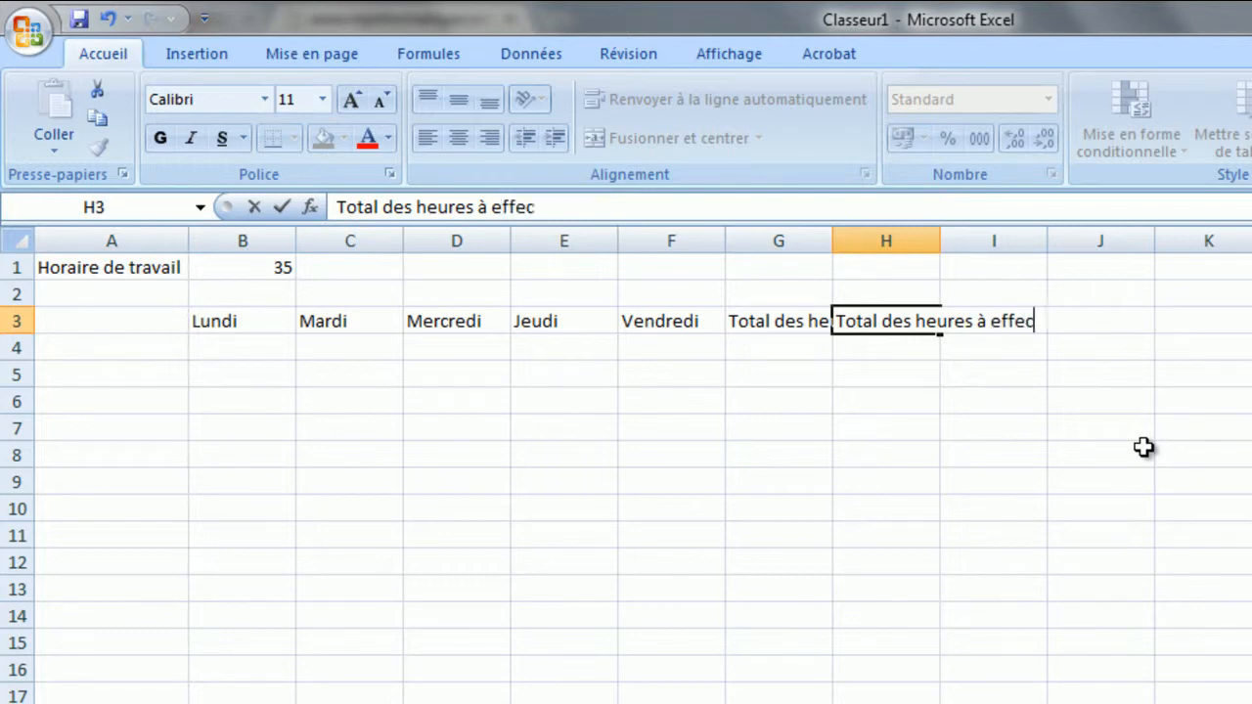
type("tuer")
key("Return")
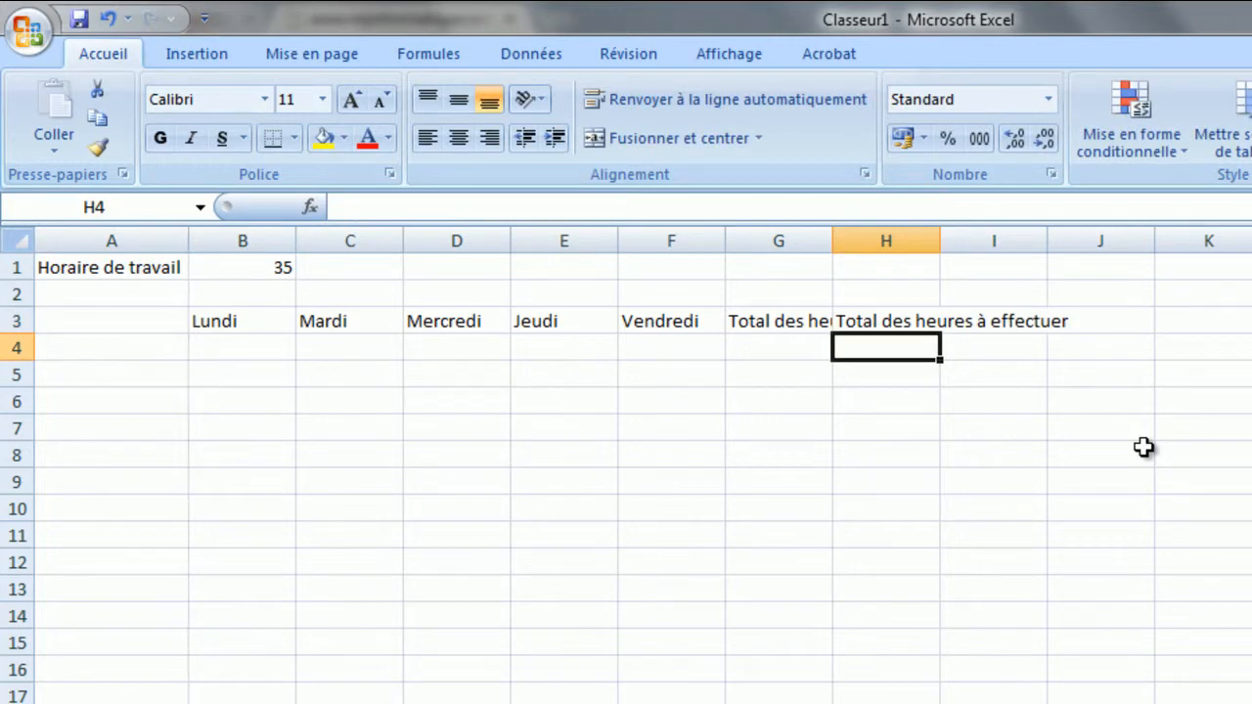
Enter the column heading "Différence" in cell I3.
left_click(1001, 326)
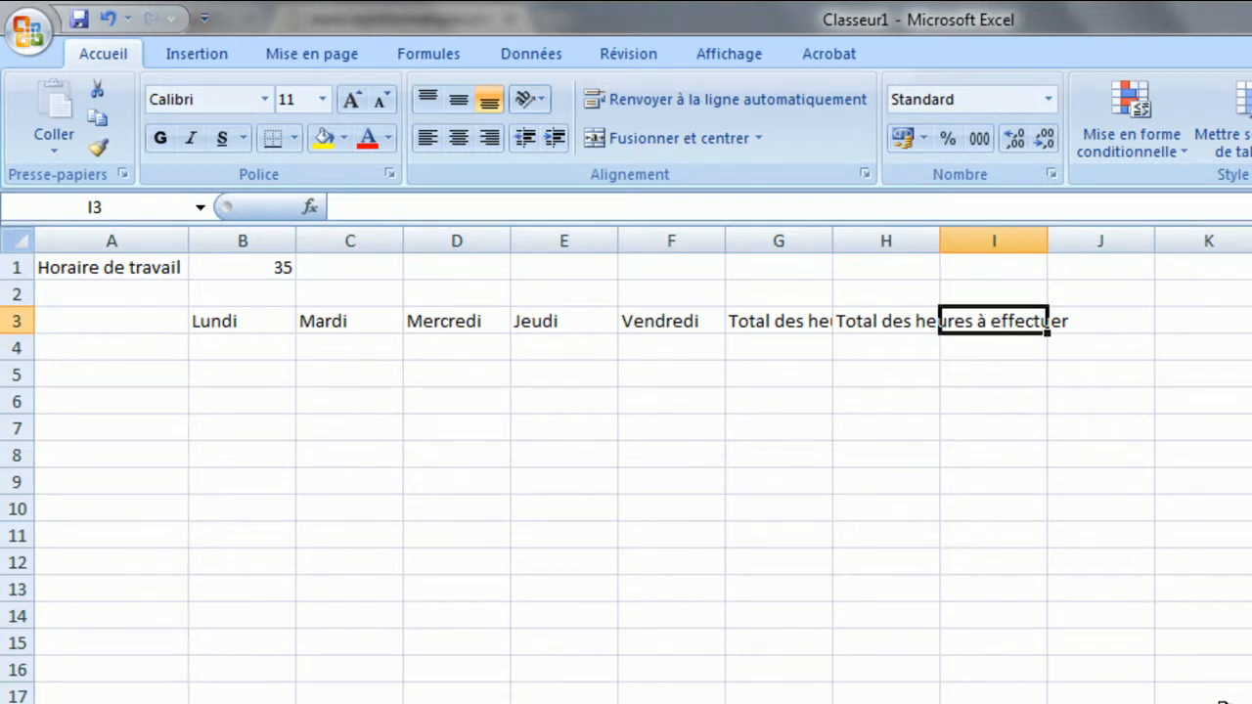
type("Différen")
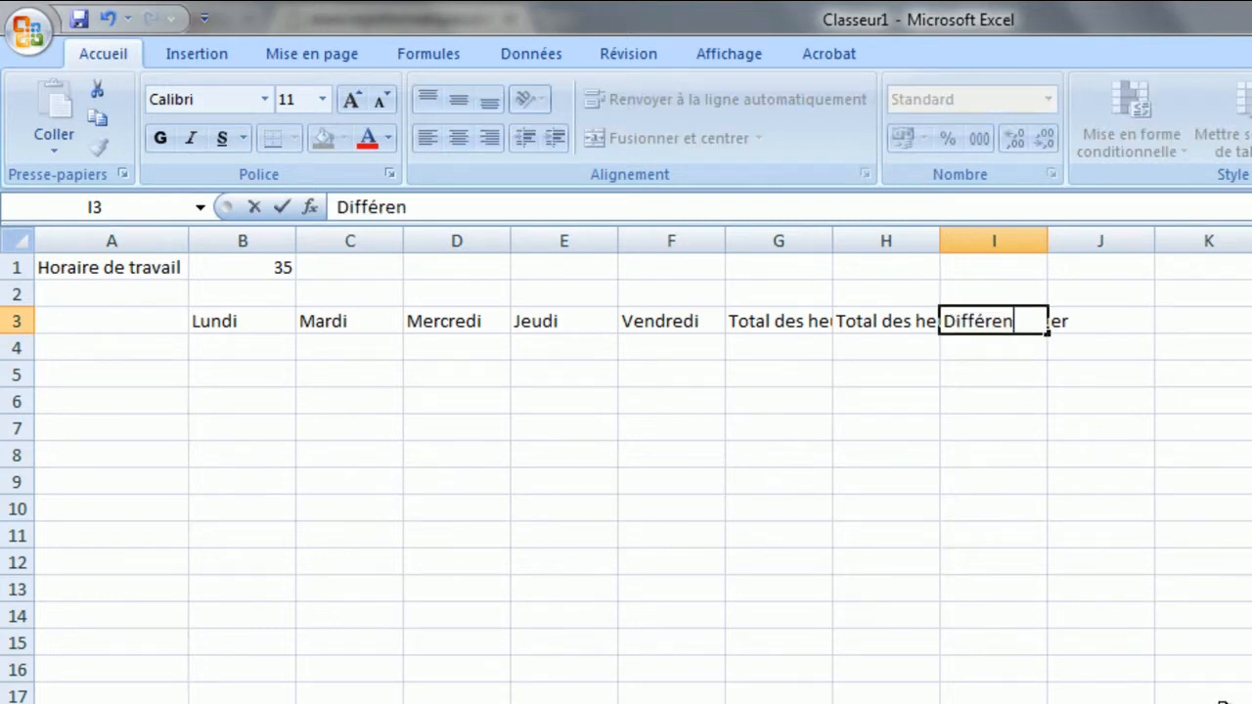
type("ce")
key("Return")
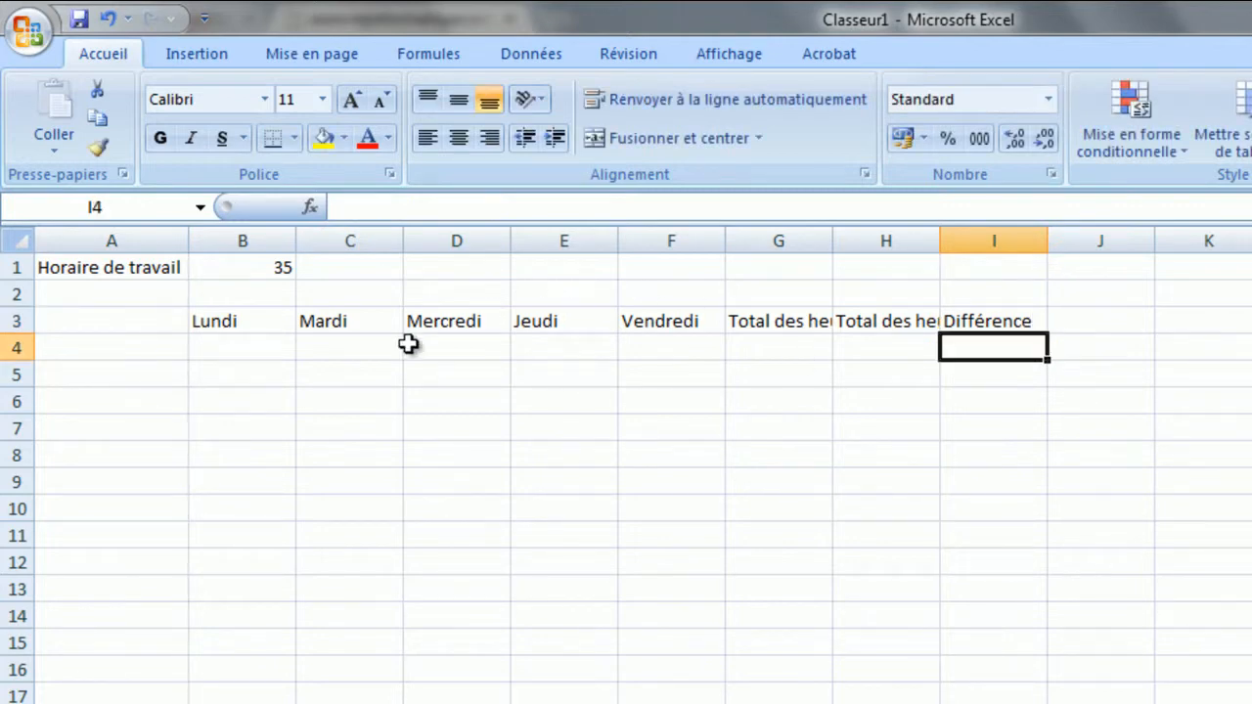
Enter the six salespeople's names one below the other in cells A4 to A9.
left_click(90, 350)
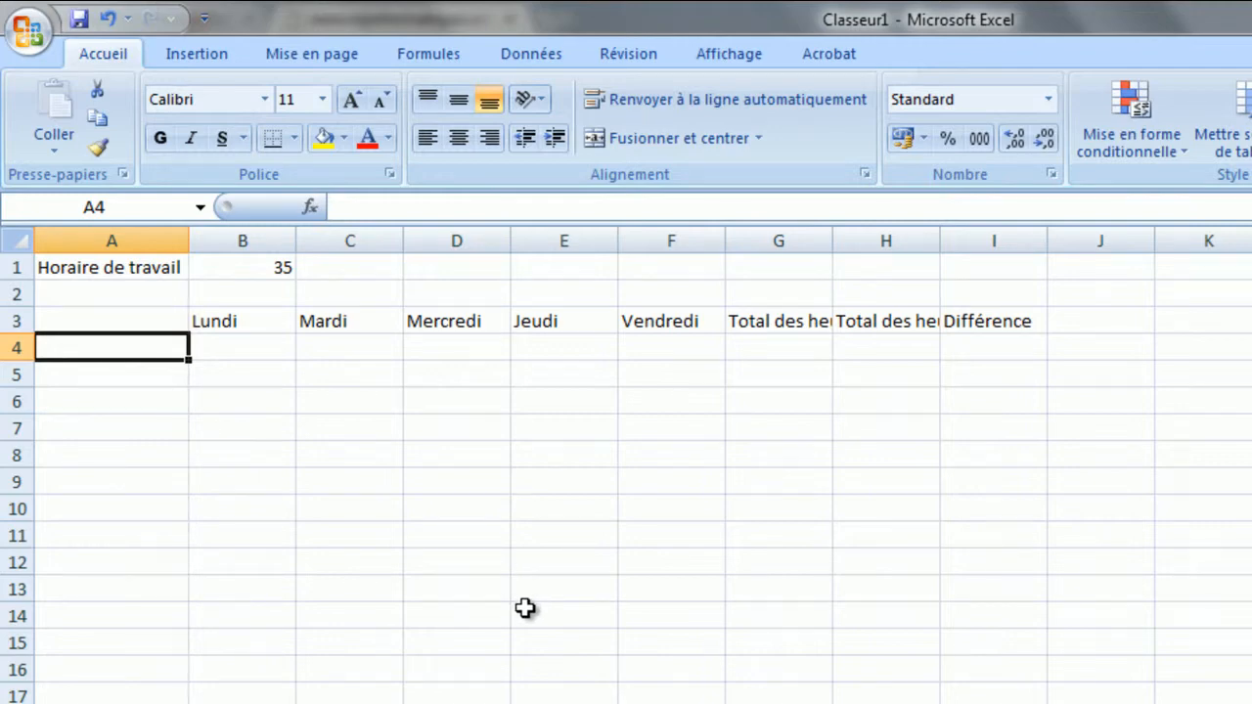
type("Martin")
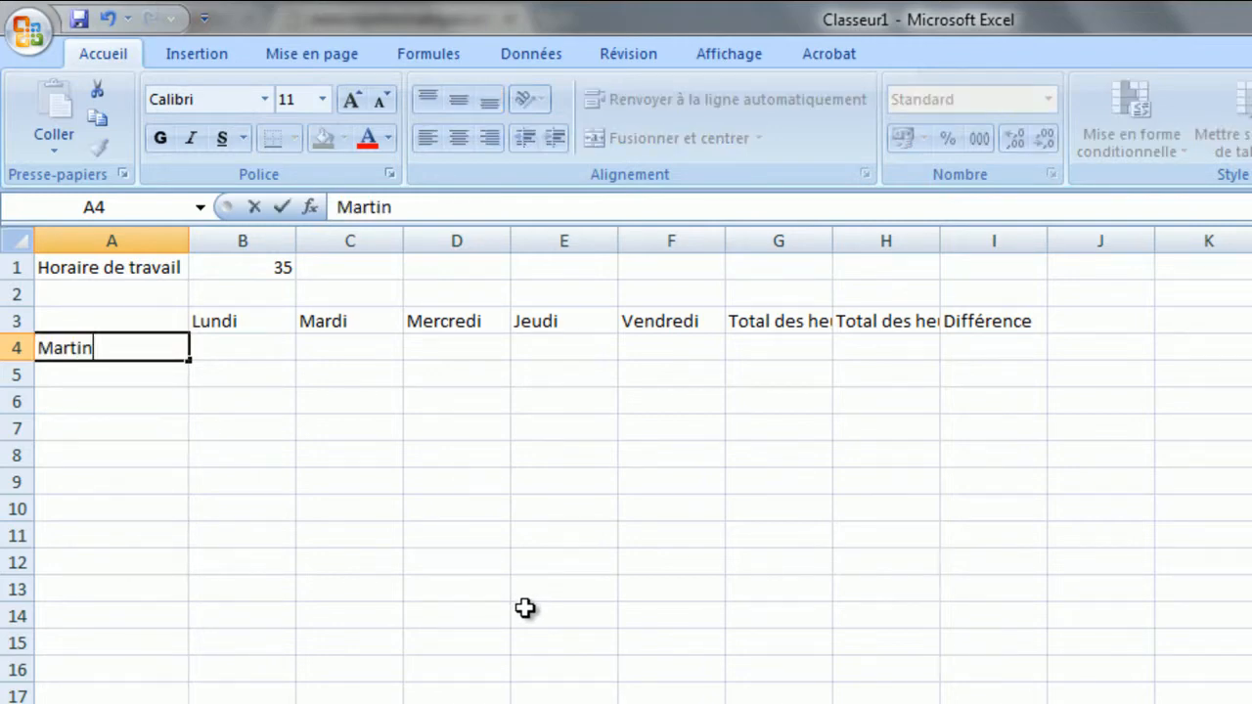
key("Return")
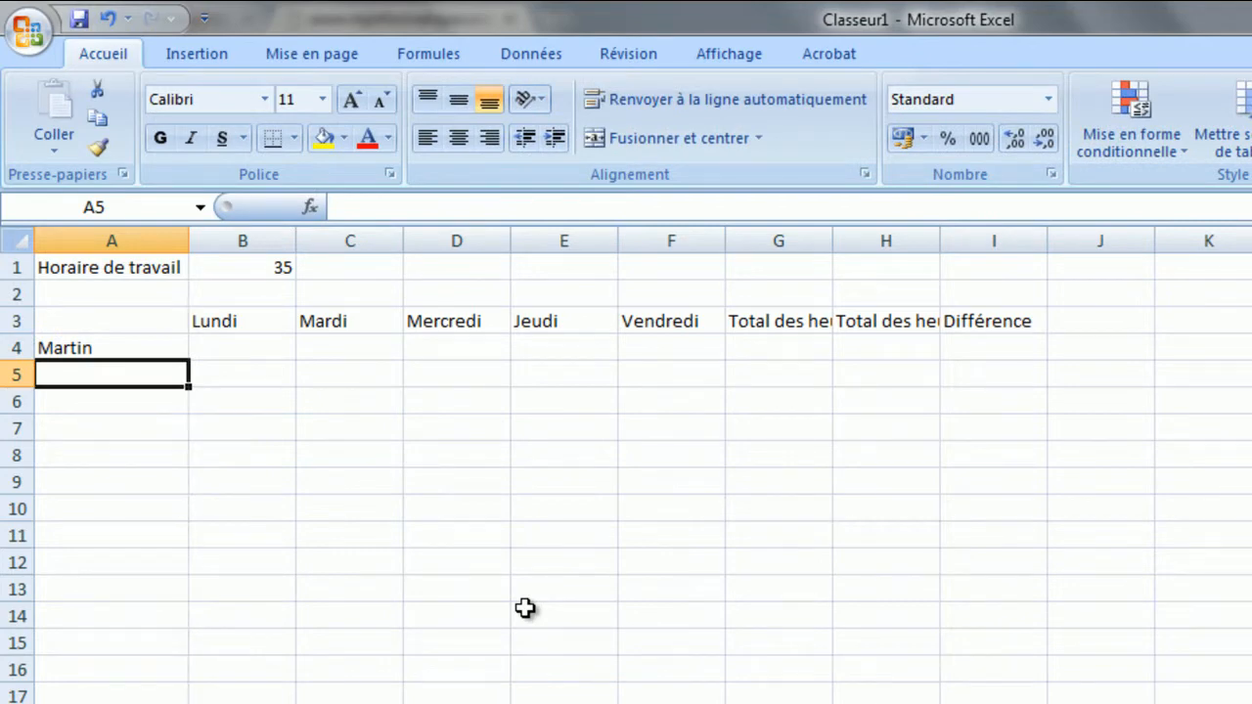
type("Fernand")
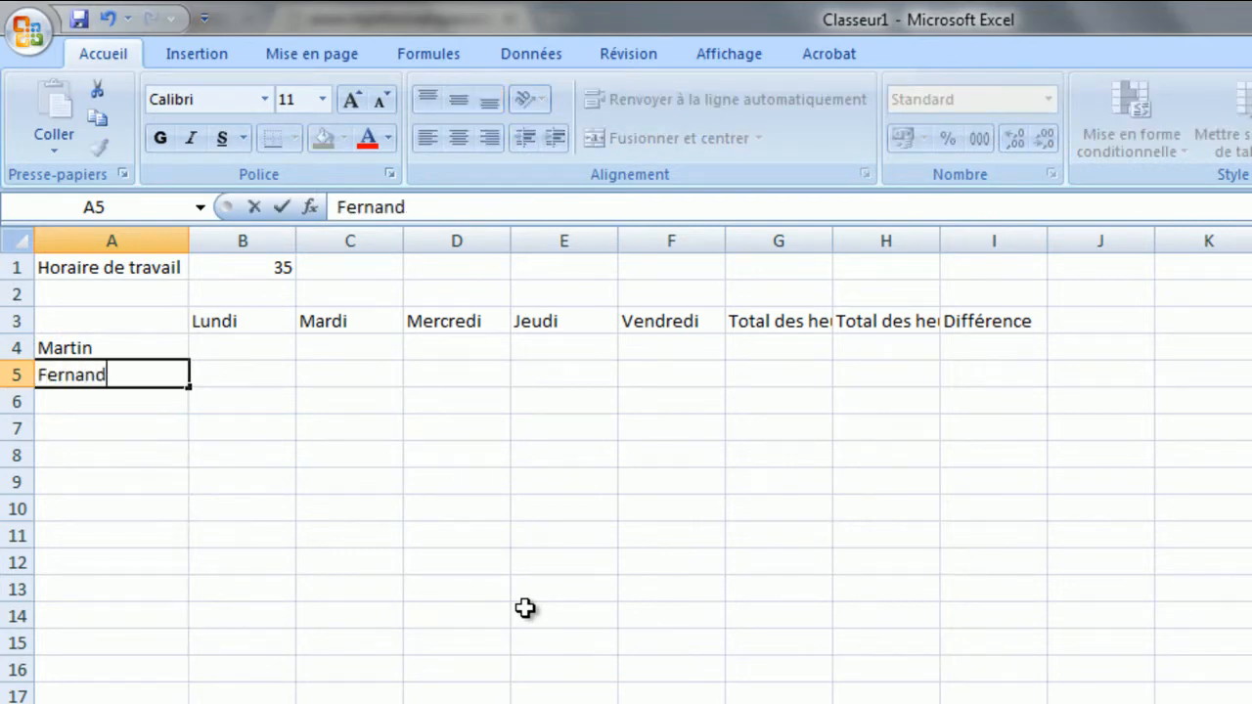
key("Return")
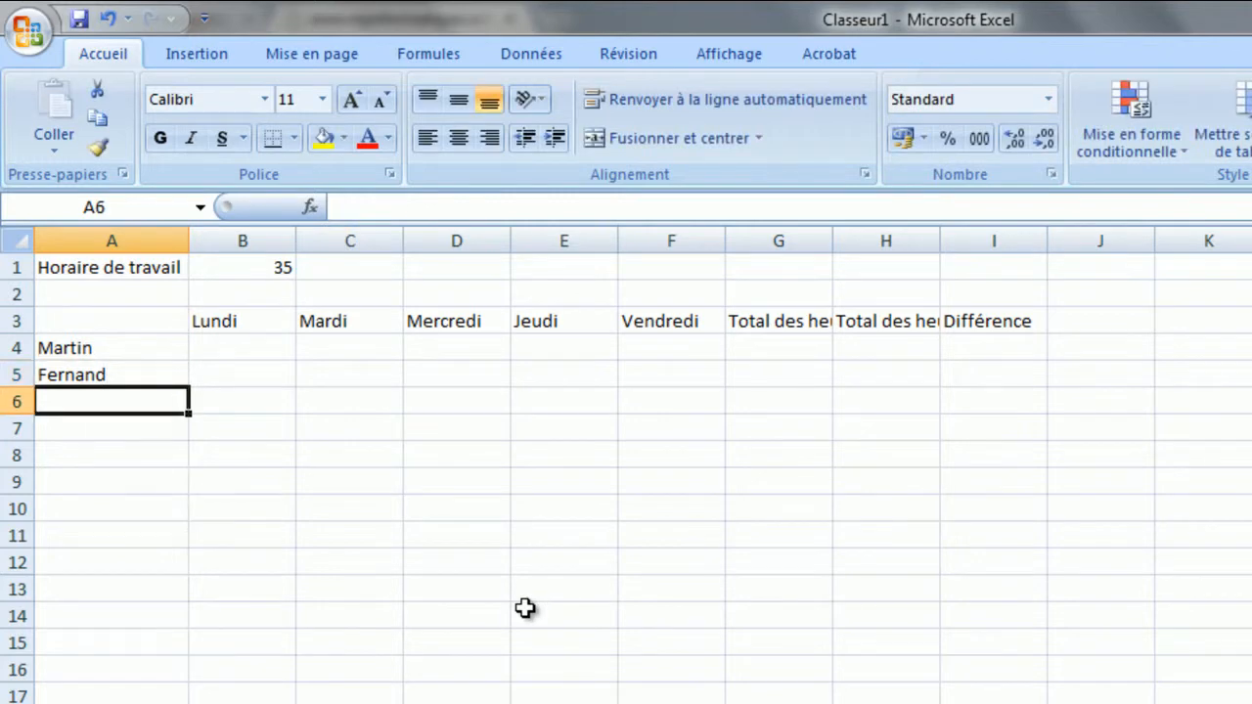
type("Jules")
key("Return")
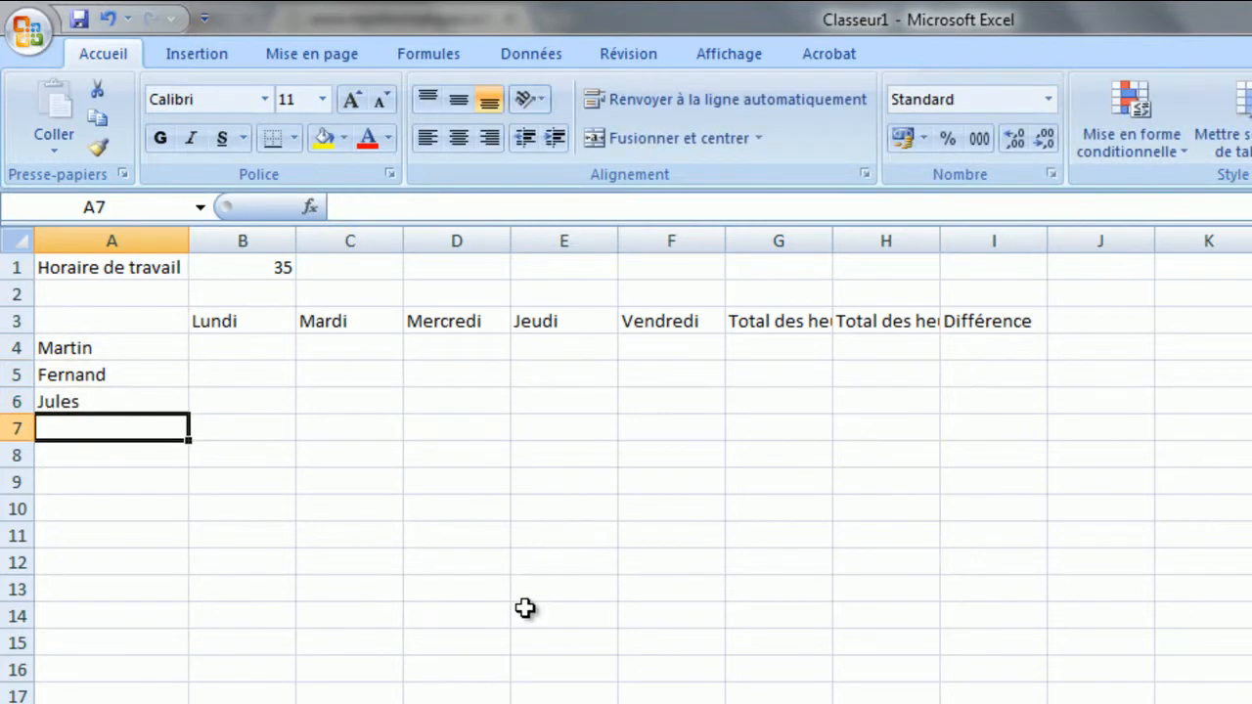
type("Mon")
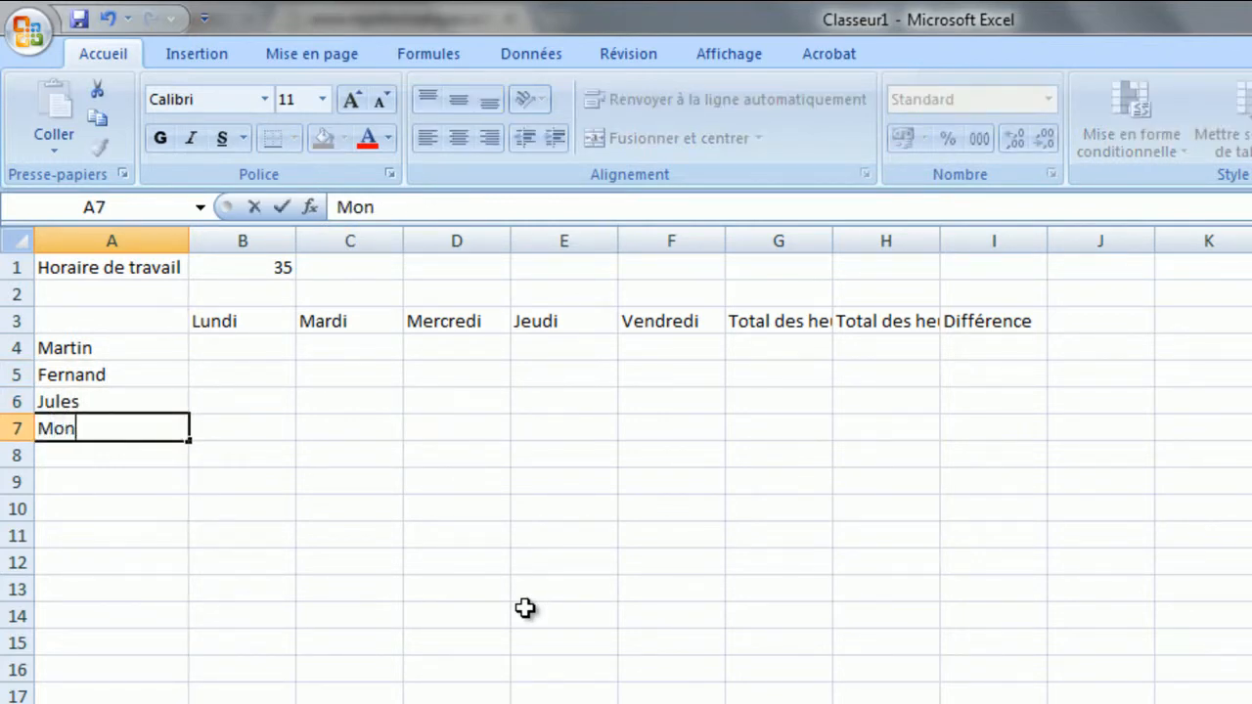
type("tgomerie")
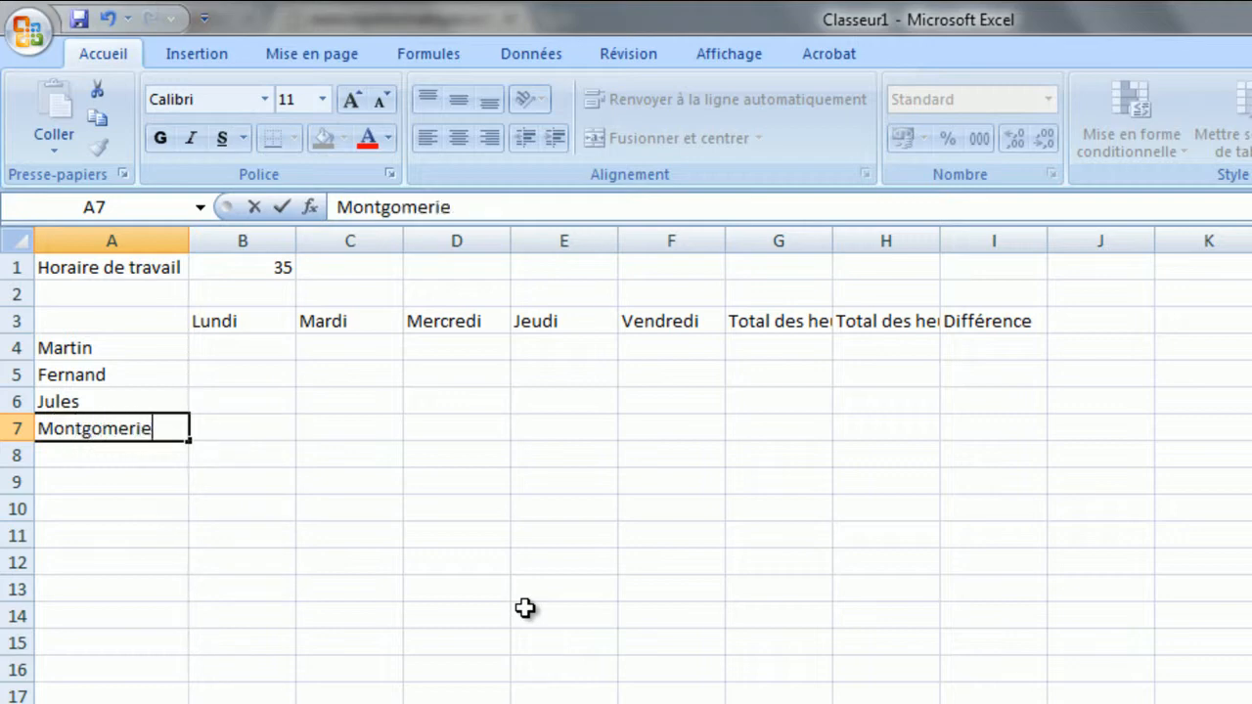
key("Return")
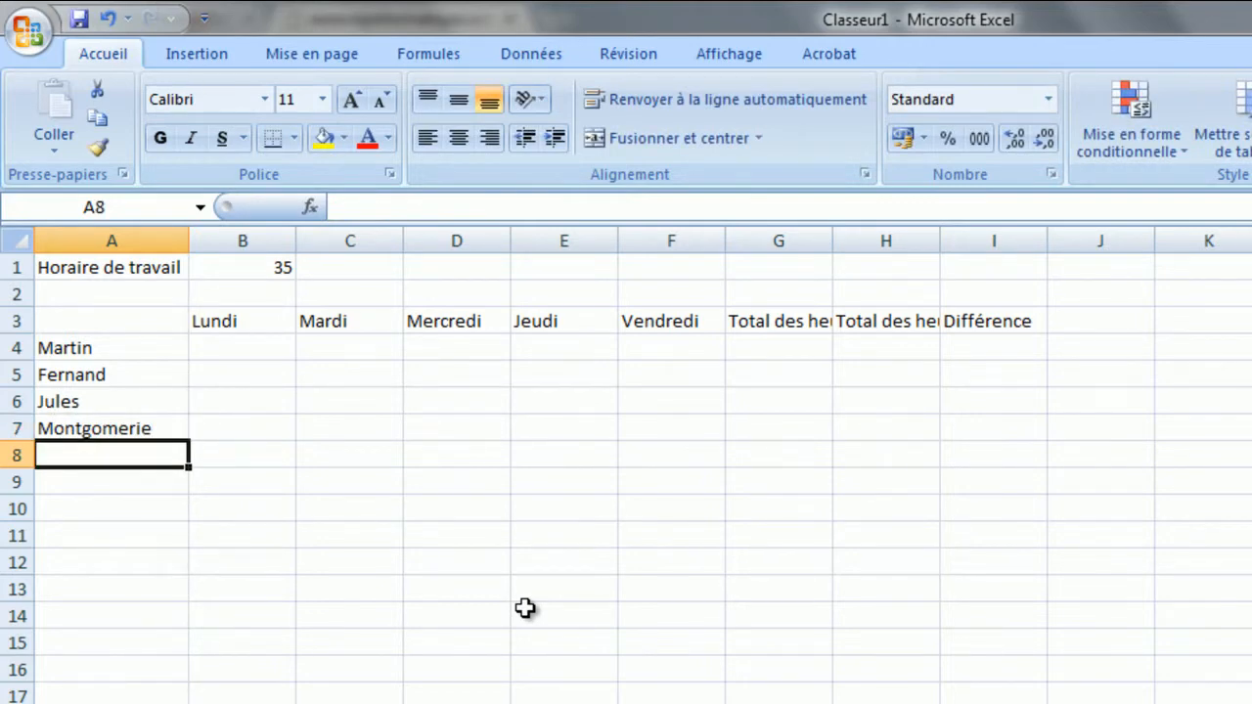
type("Chazal")
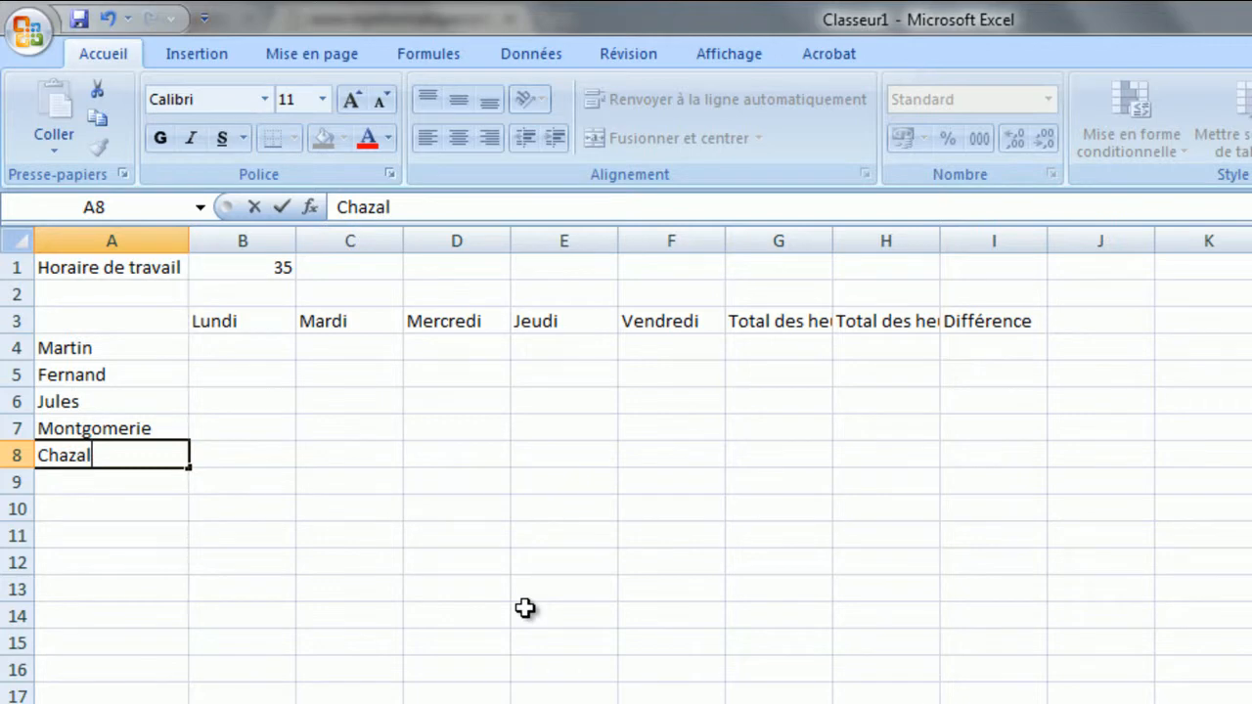
key("Return")
type("Macaire")
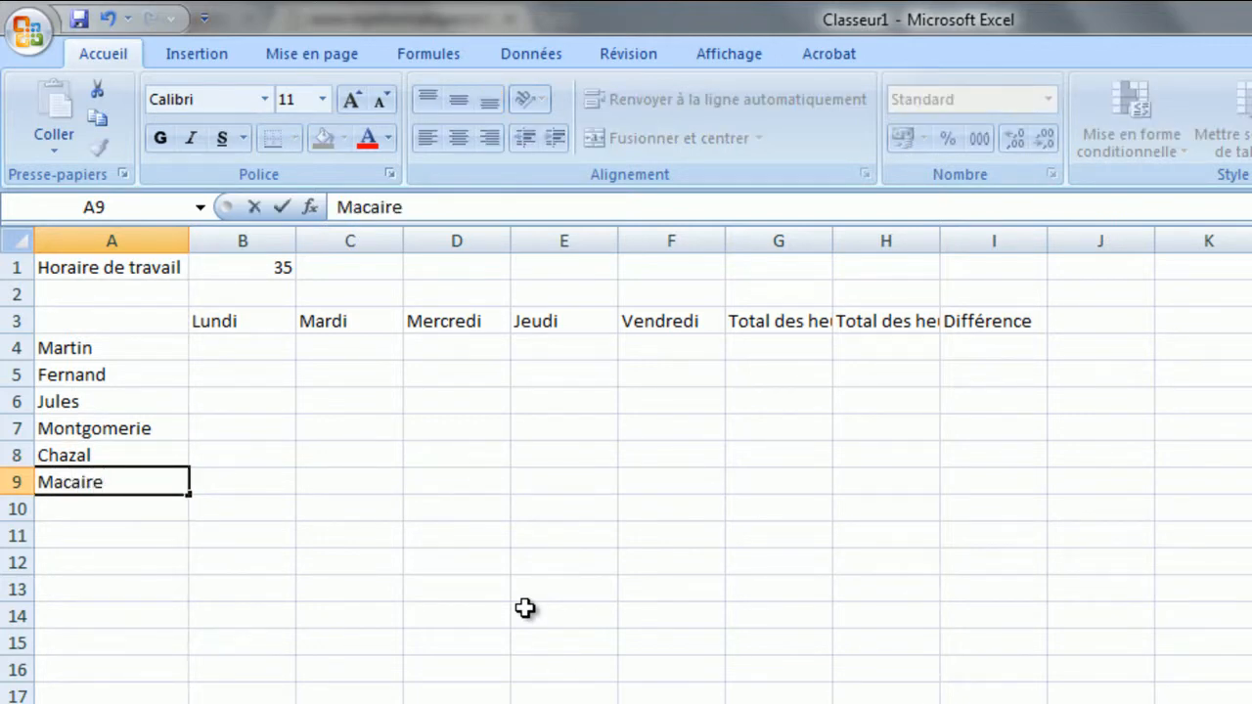
key("Return")
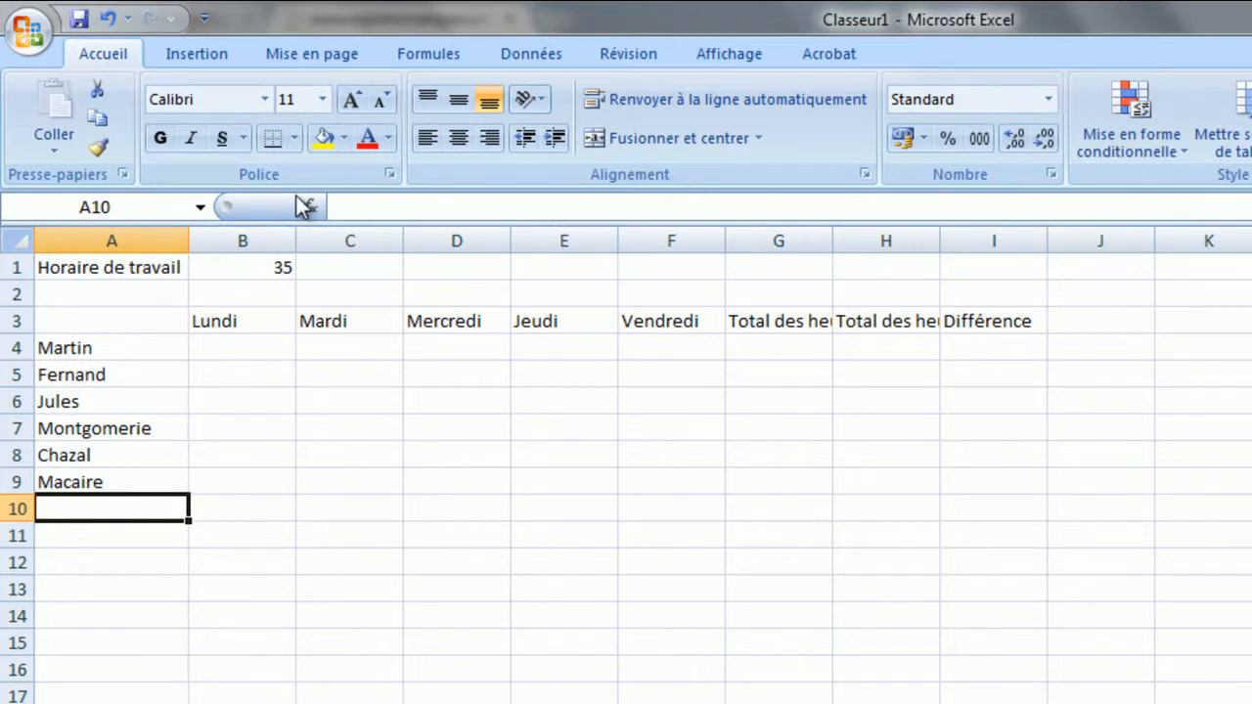
Fill the "Lundi" column, cells B4 to B9, with the hours 8, 9, 6, 8, 7 and 8.
left_click(276, 339)
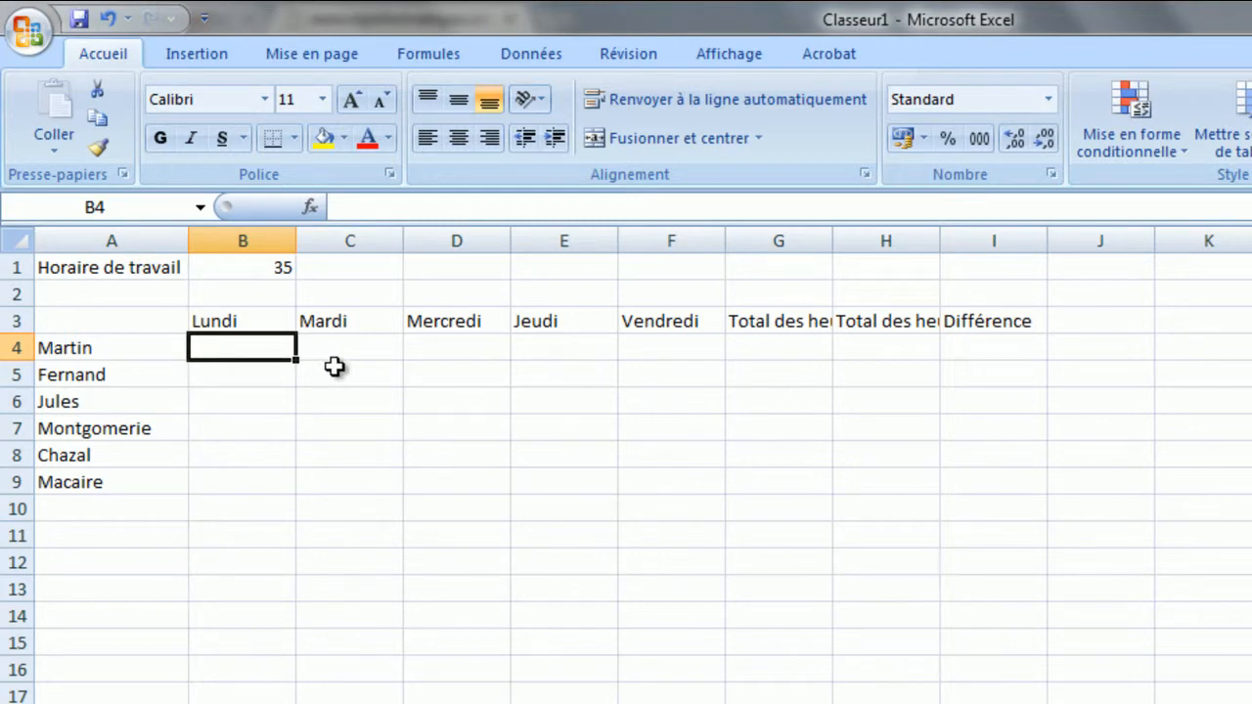
type("8")
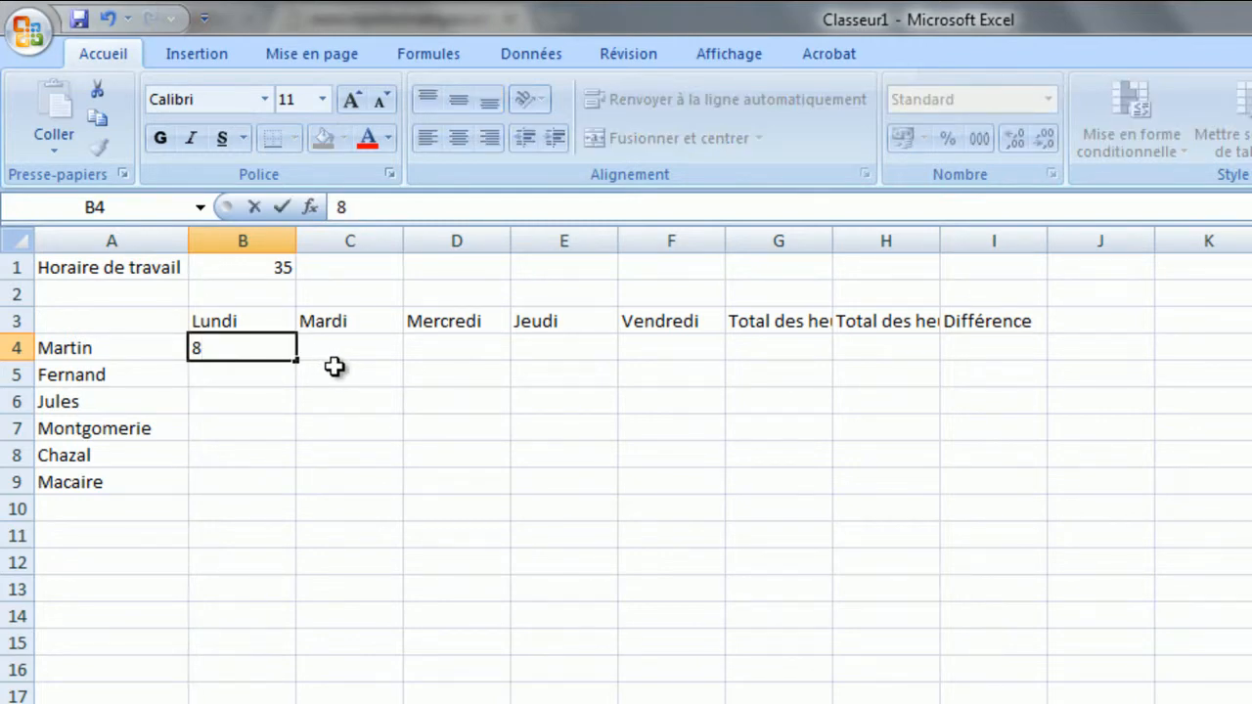
key("Return")
type("9")
key("Return")
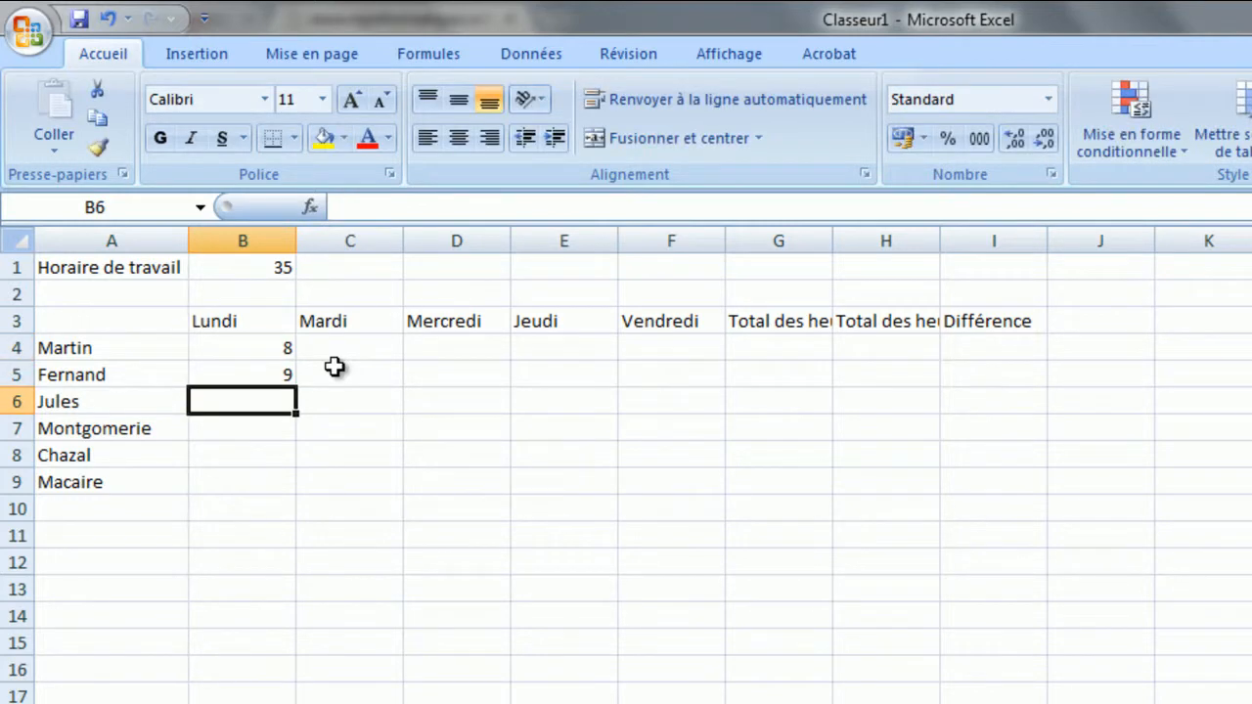
type("6")
key("Return")
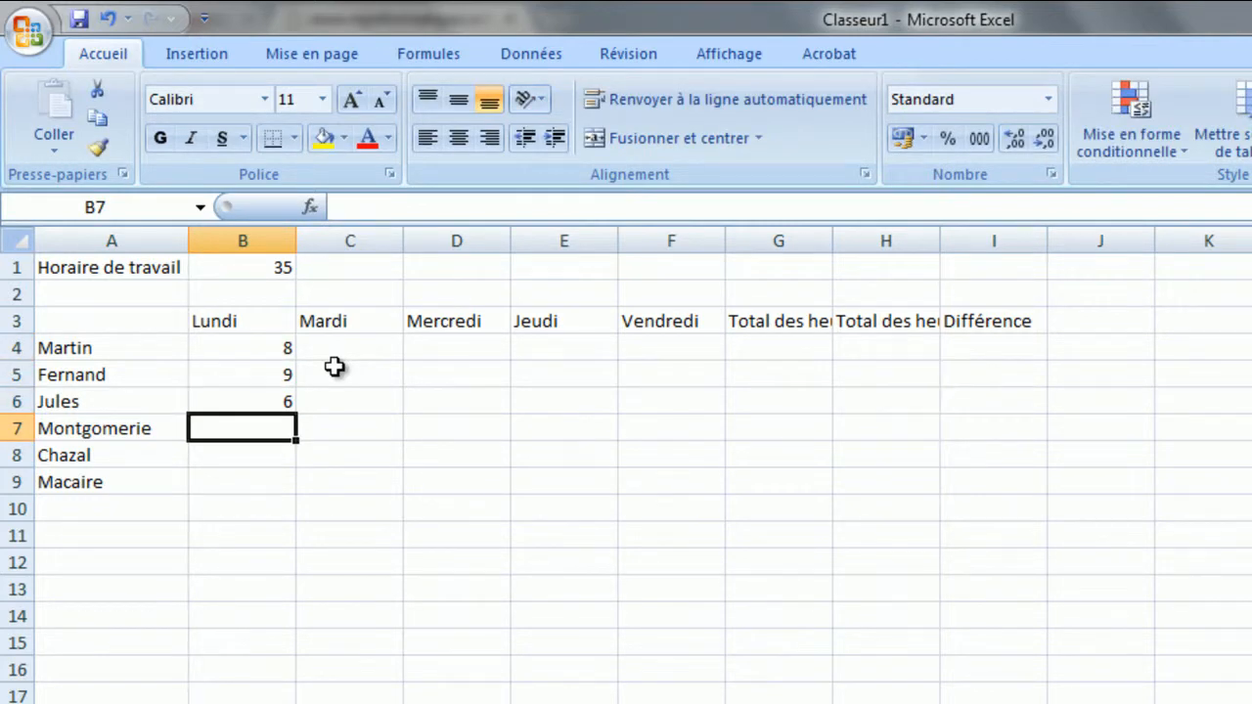
type("8")
key("Return")
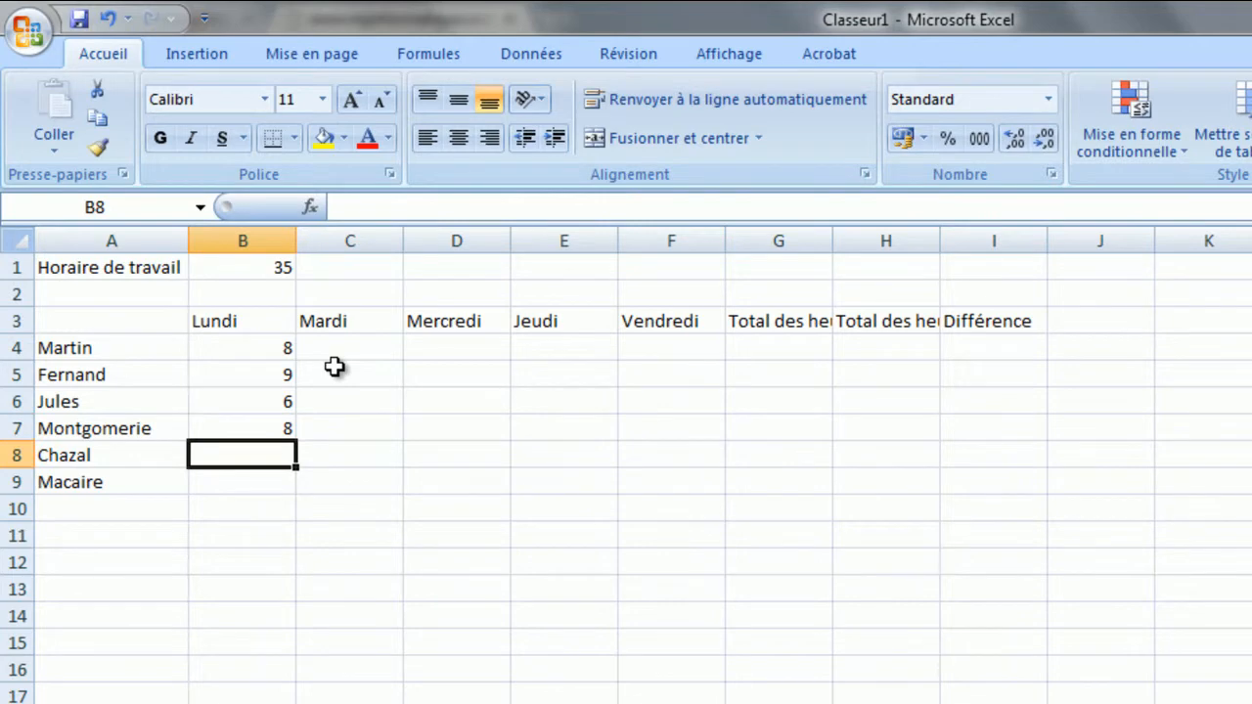
type("7")
key("Return")
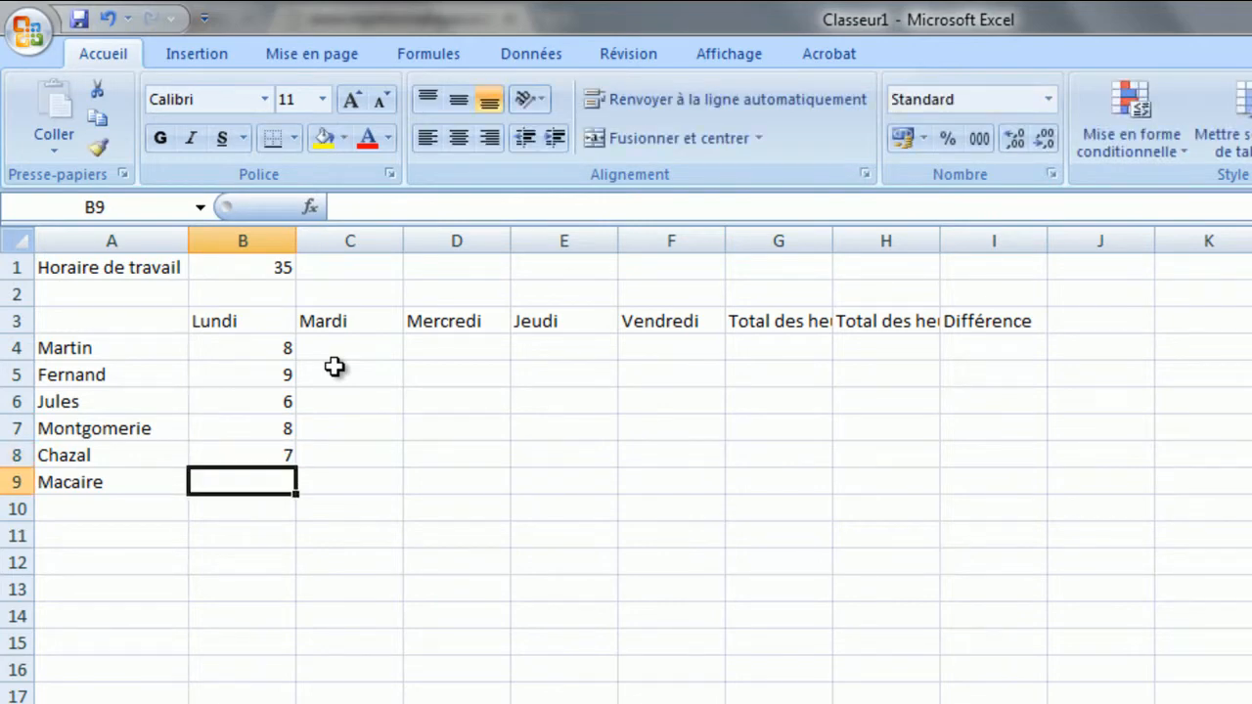
type("8")
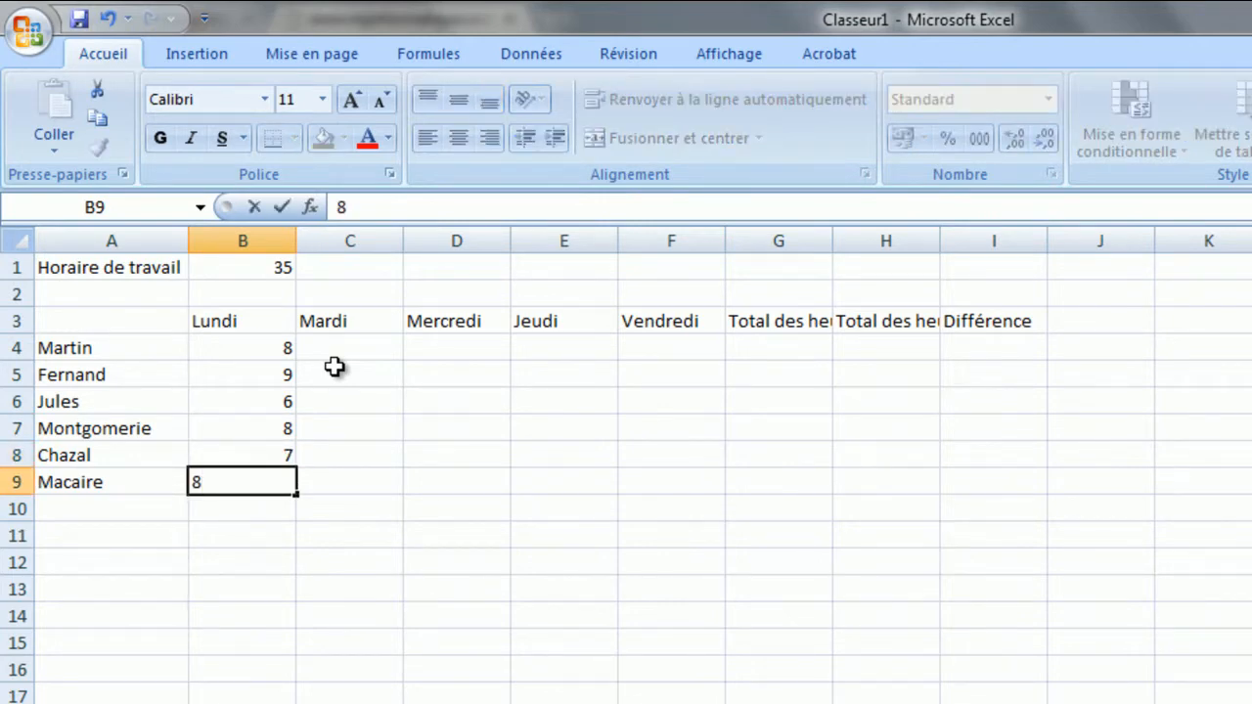
key("Return")
Fill the "Mardi" column, cells C4 to C9, with the hours 7, 8, 9, 7, 9 and 6.
left_click(397, 360)
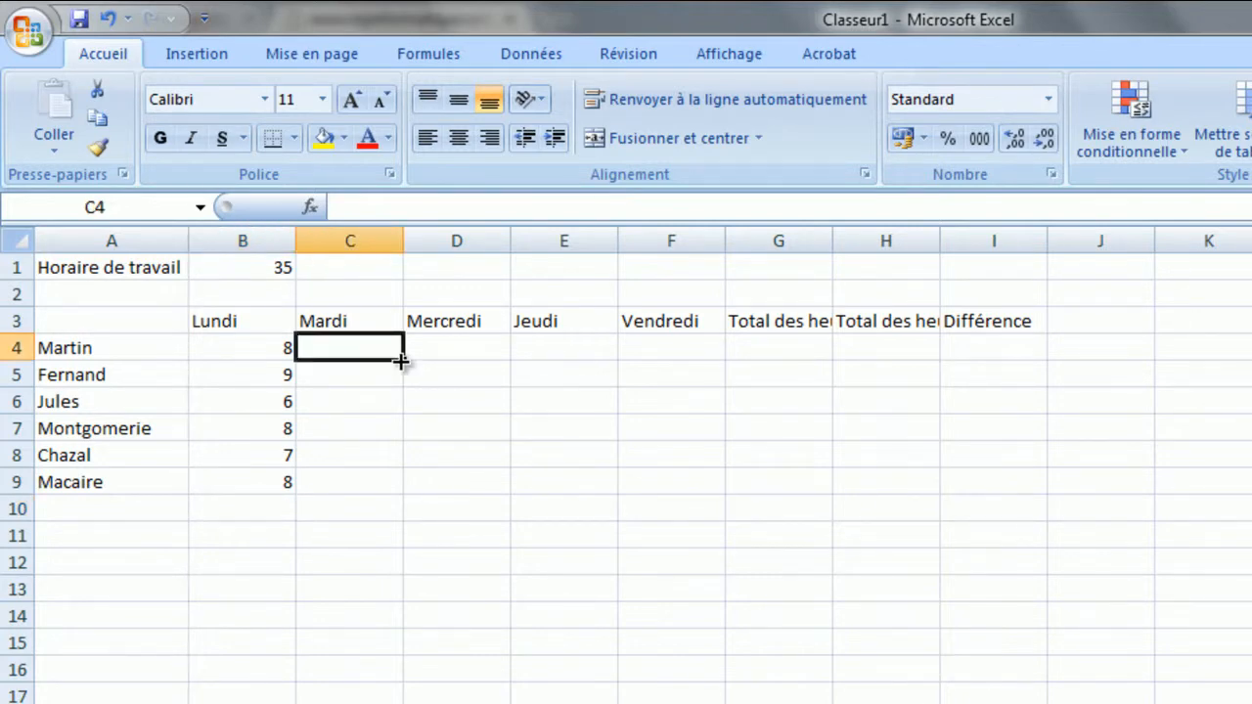
type("7")
key("Return")
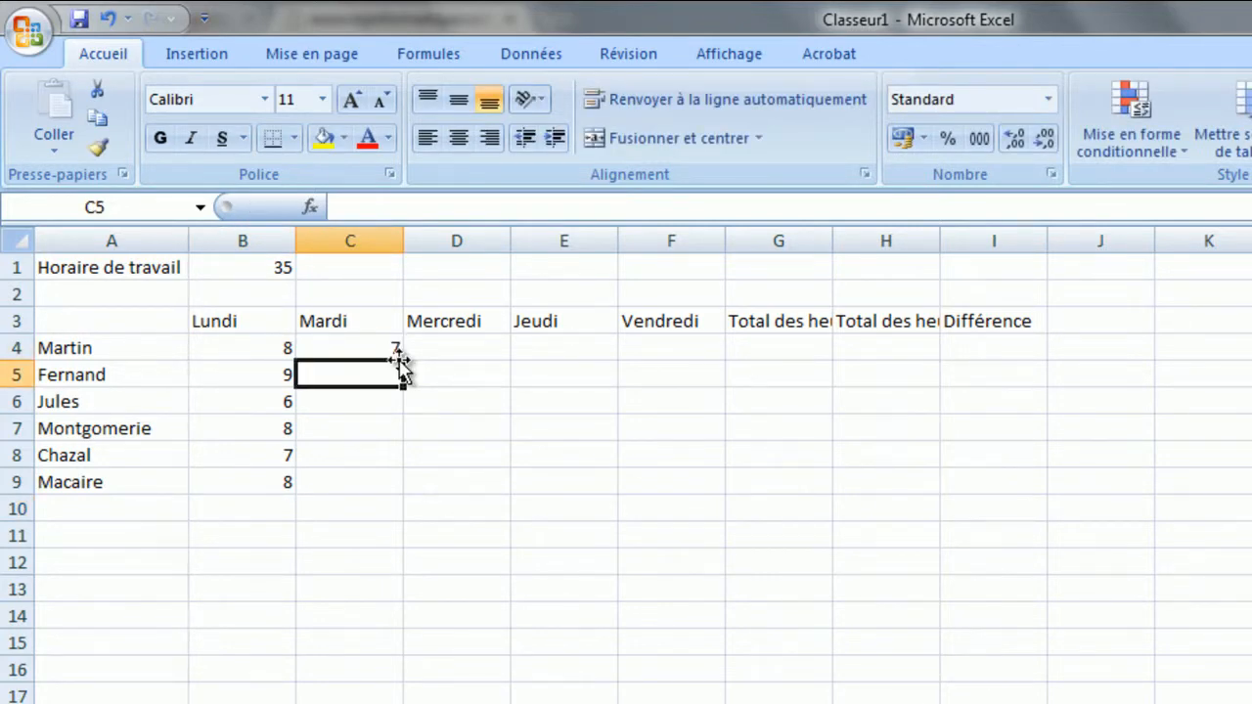
type("8")
key("Return")
type("9")
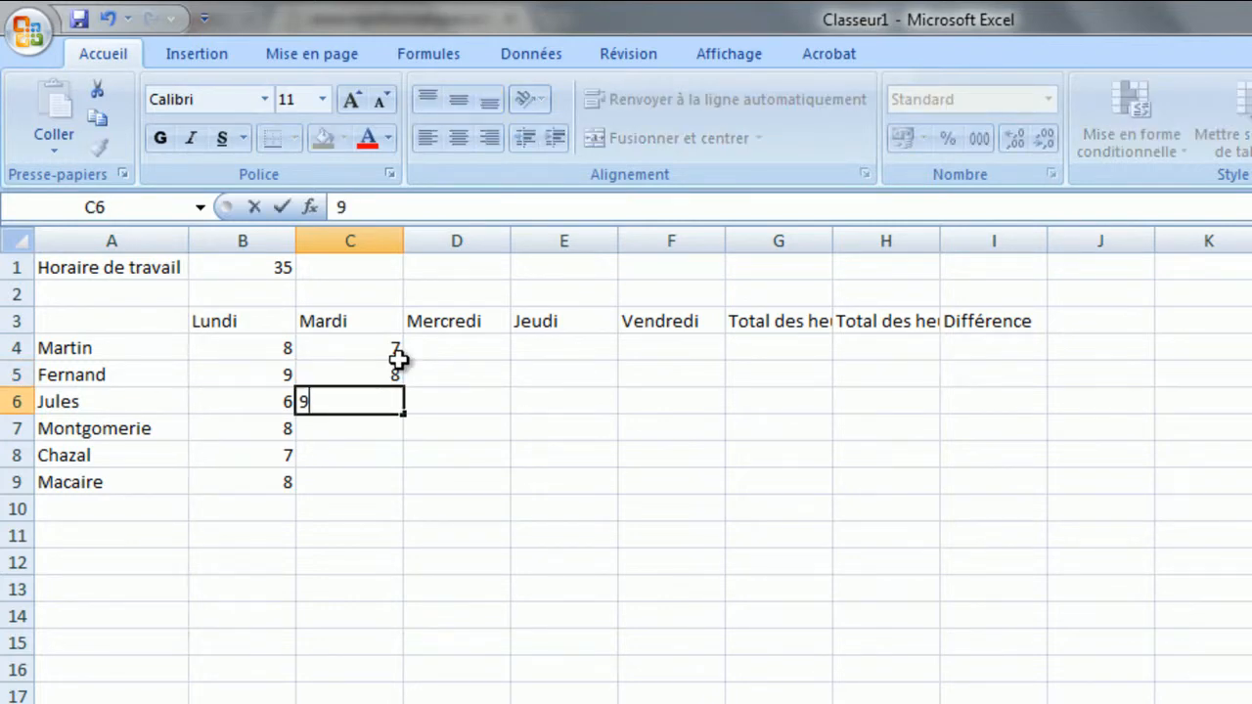
key("Return")
type("7")
key("Return")
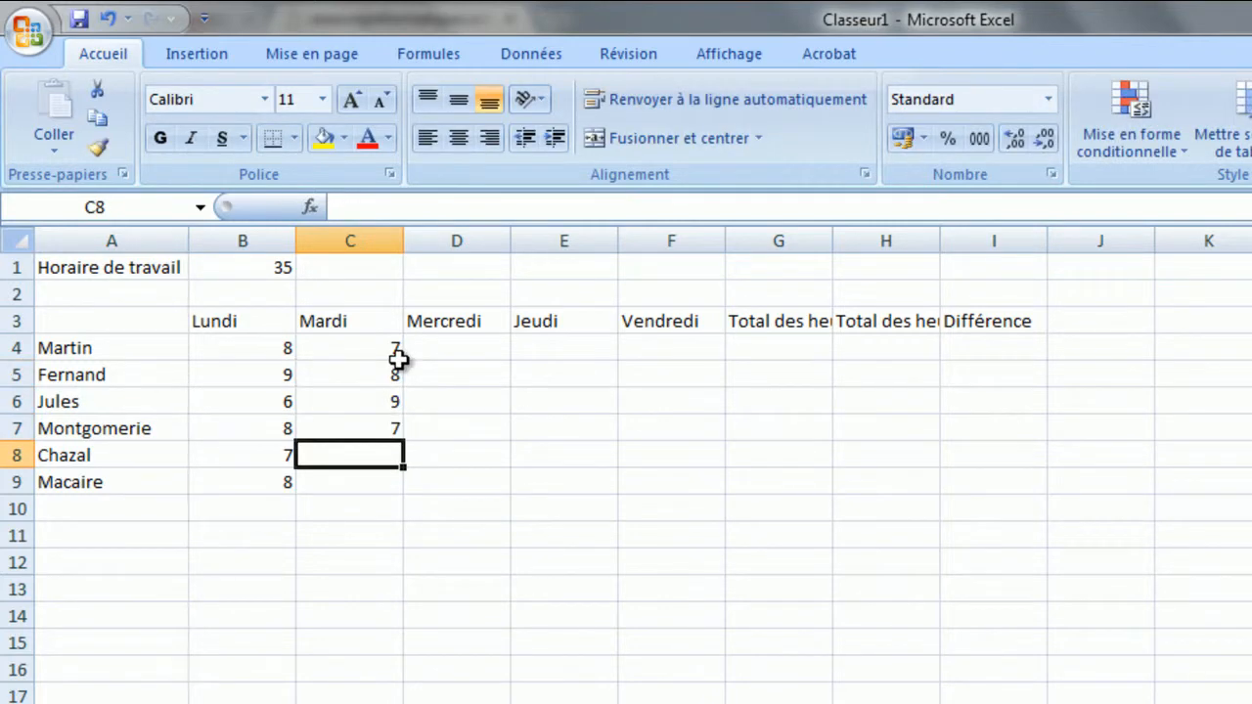
type("9")
key("Return")
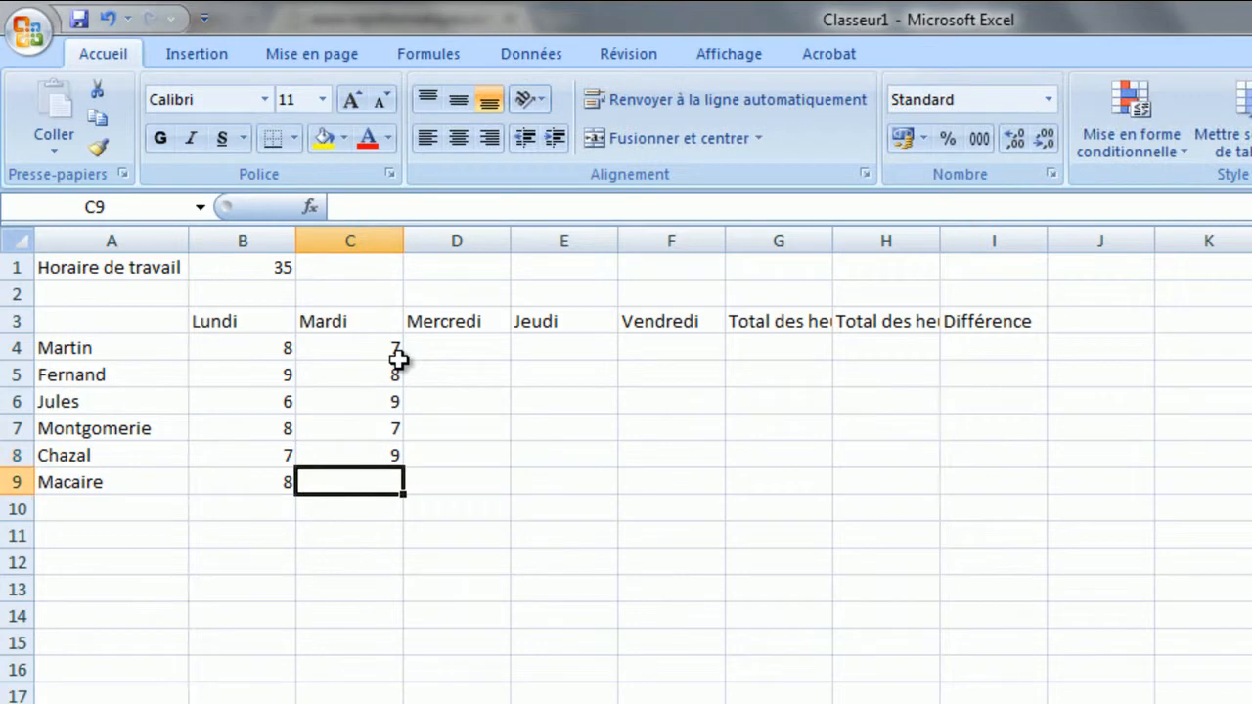
type("6")
key("Return")
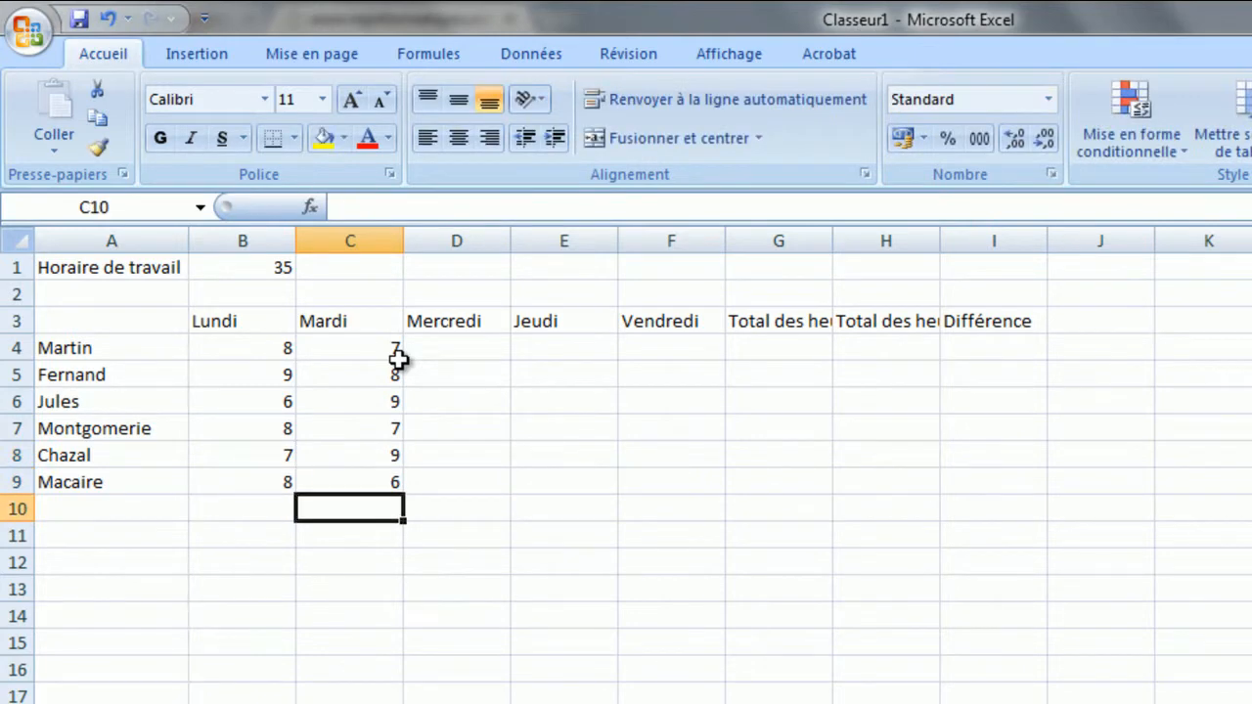
Fill the "Mercredi" column, cells D4 to D9, with 6, 5, "absent", 7, 9 and 8.
left_click(466, 345)
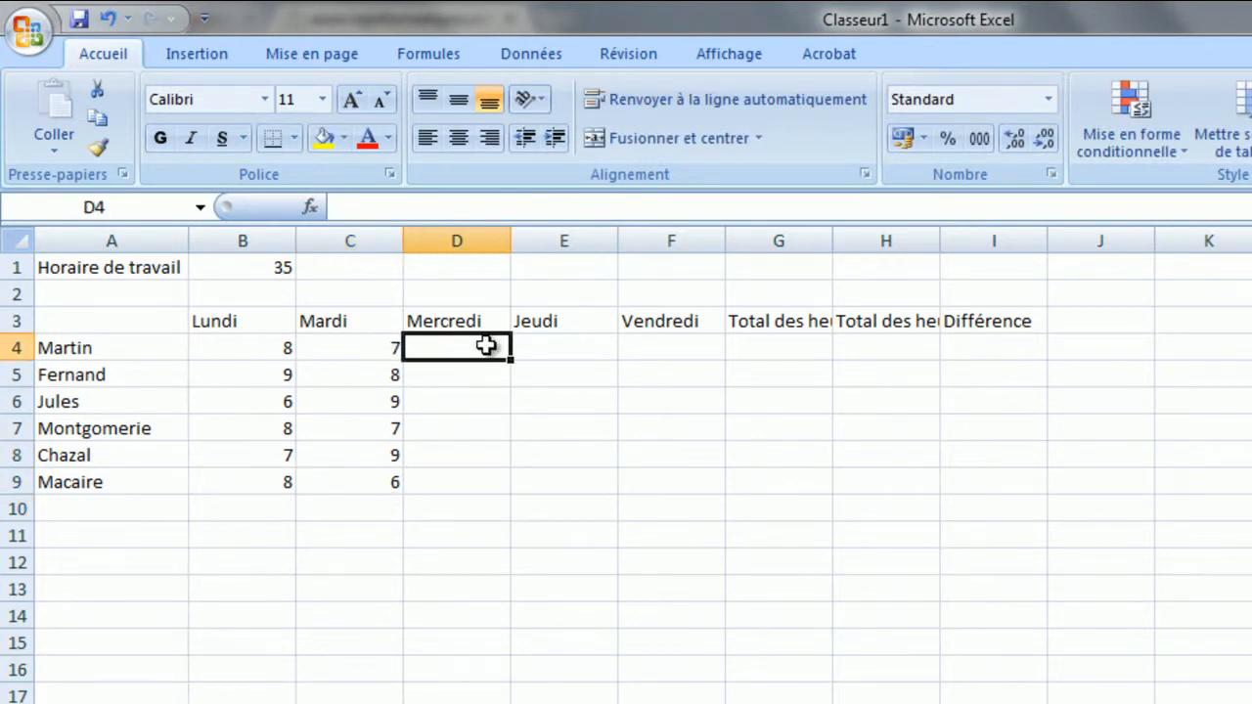
type("6")
key("Return")
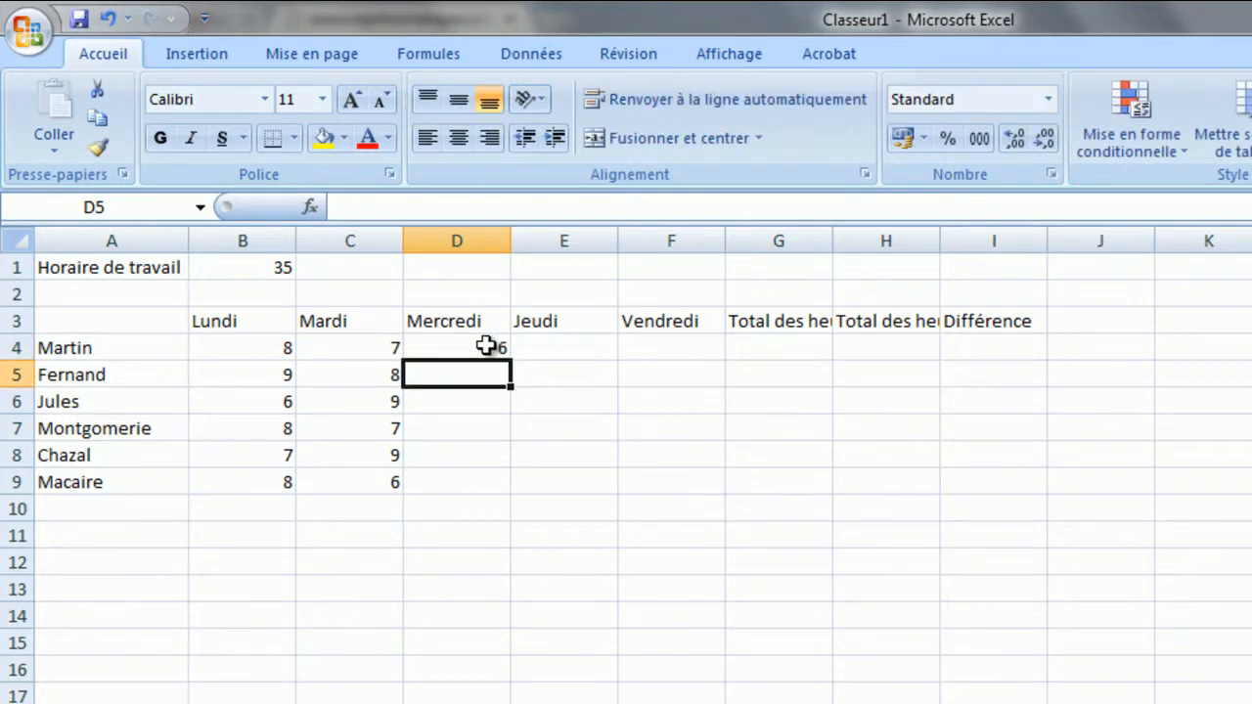
type("5")
key("Return")
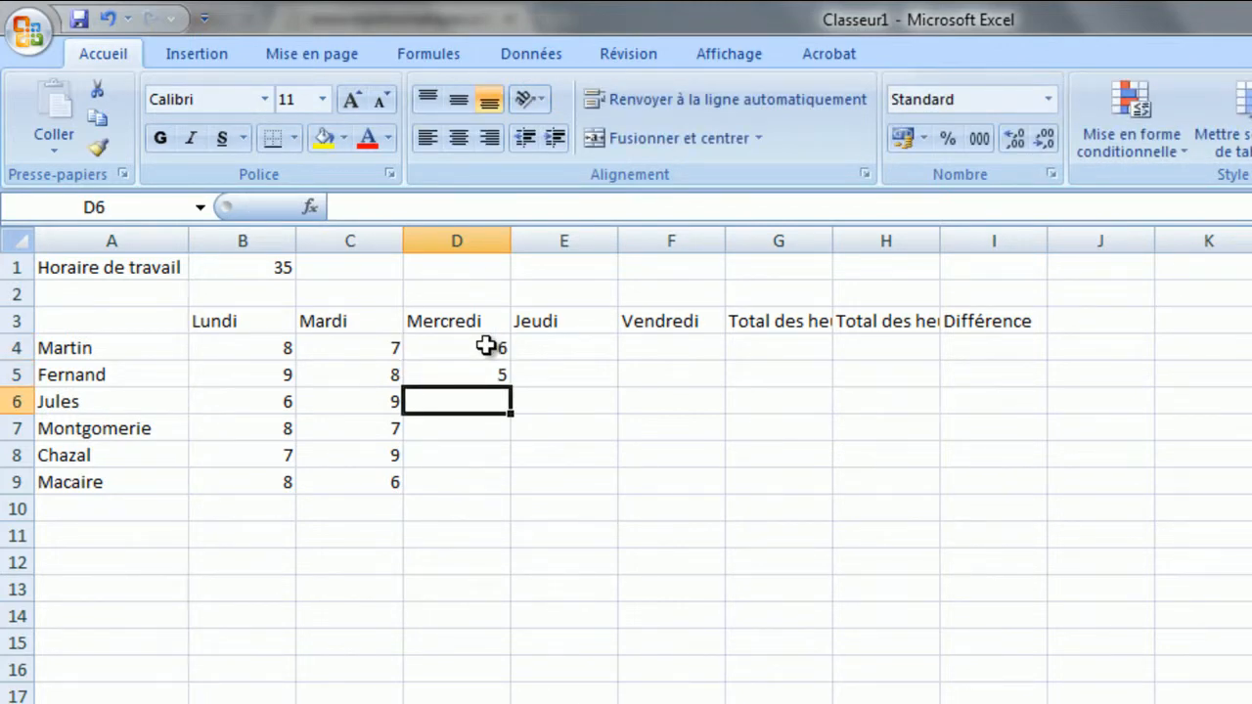
type("abs")
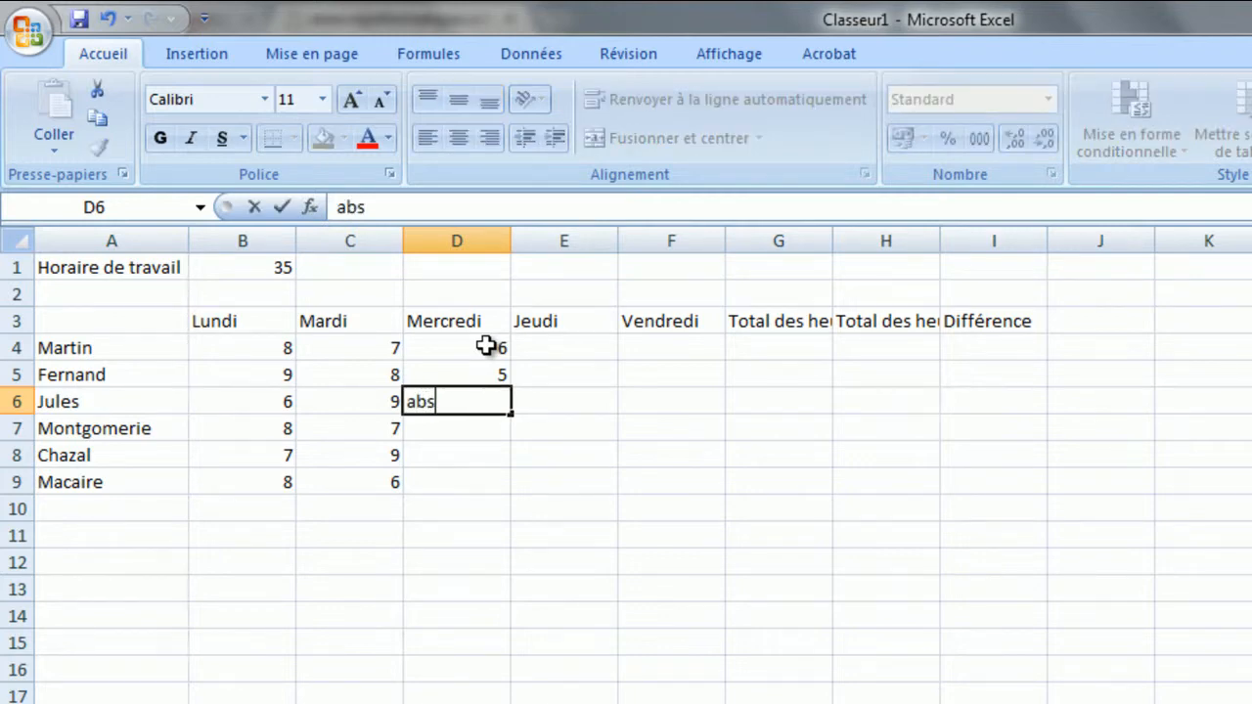
type("ent")
key("Return")
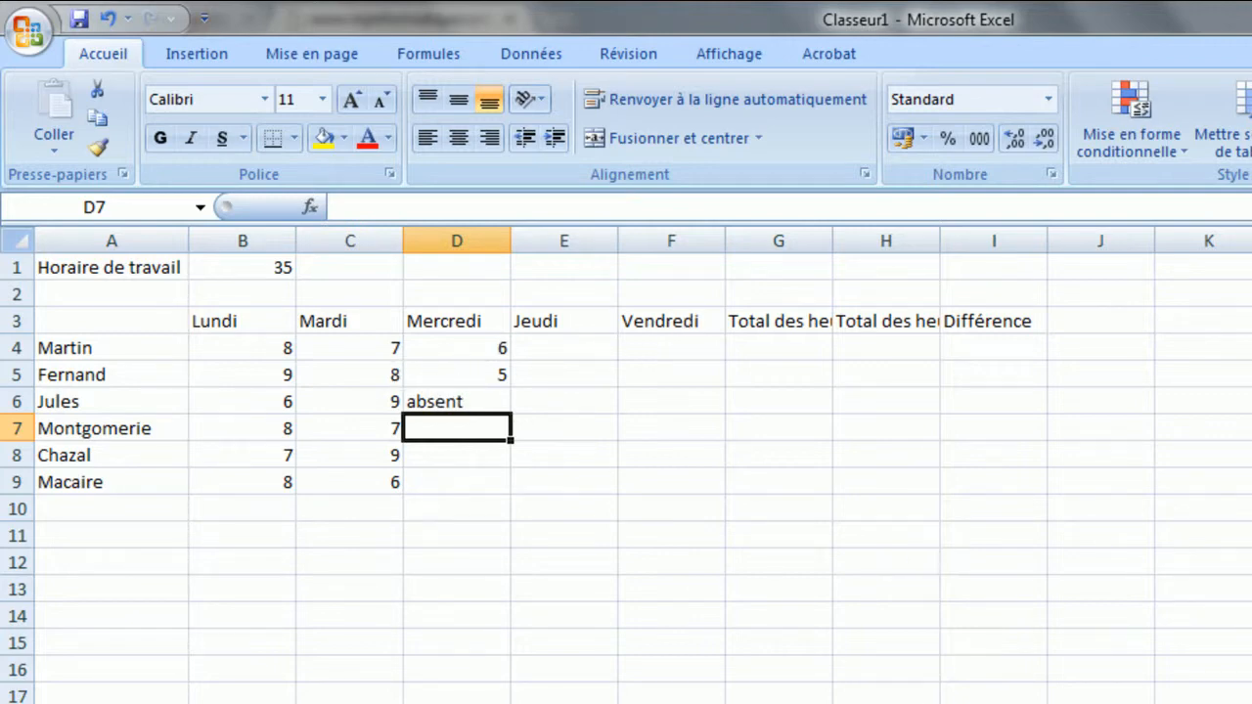
type("7")
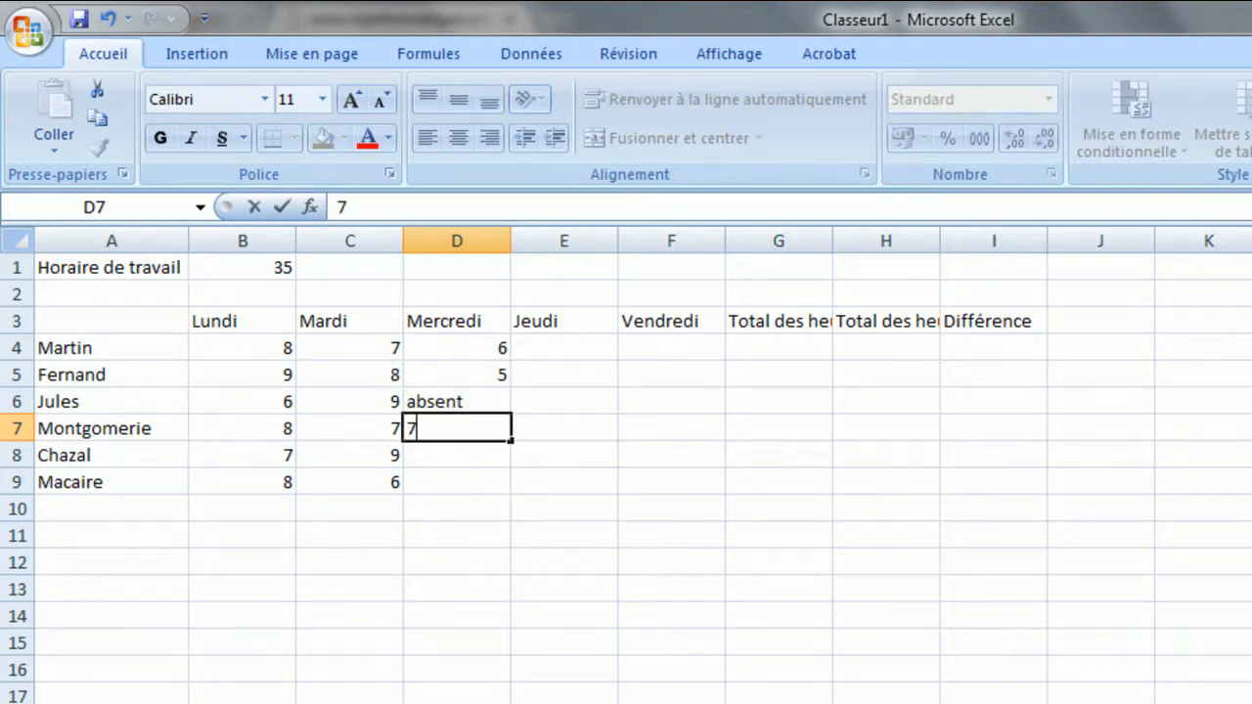
key("Return")
type("9")
key("Return")
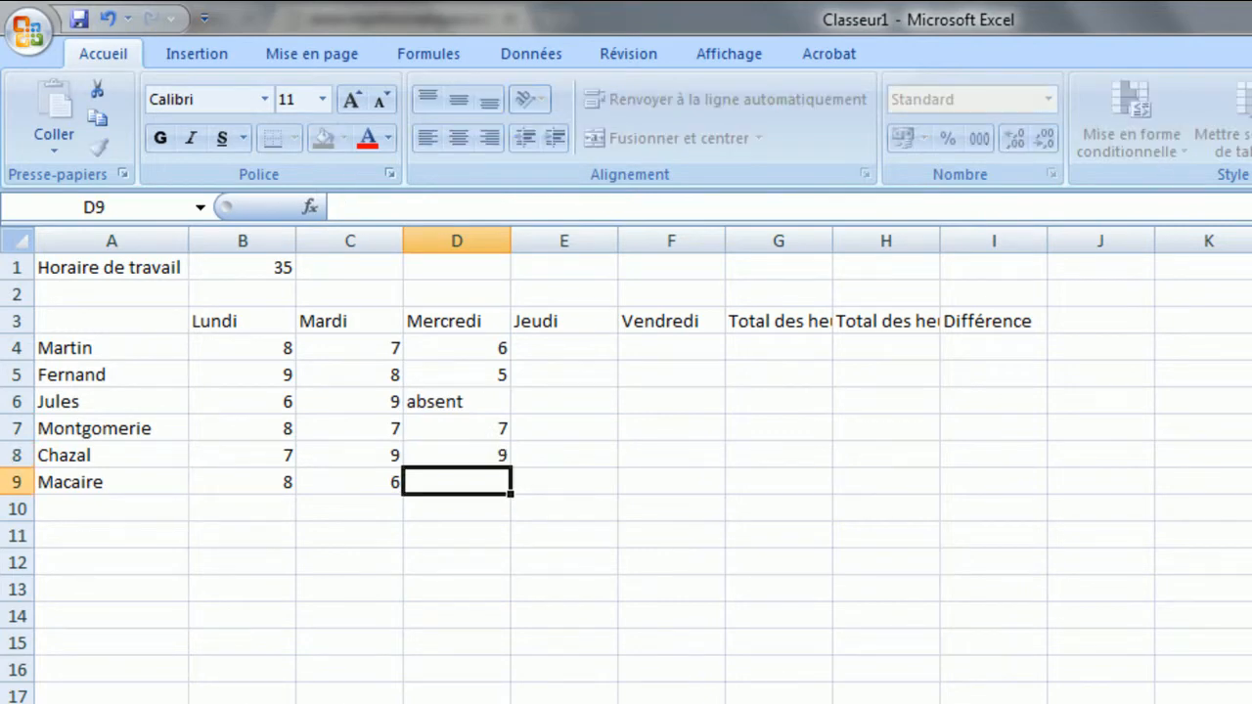
type("8")
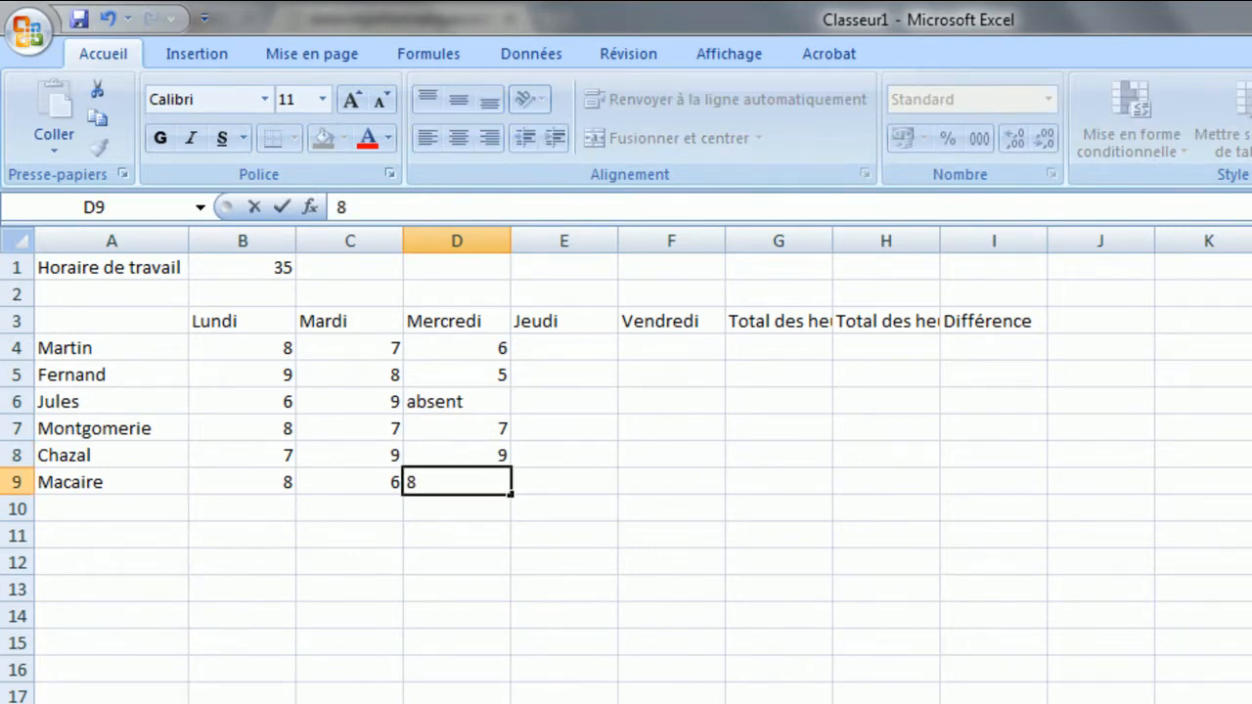
key("Return")
Fill the "Jeudi" column, cells E4 to E9, with the hours 8, 10, 8, 6, 5 and 9.
left_click(590, 360)
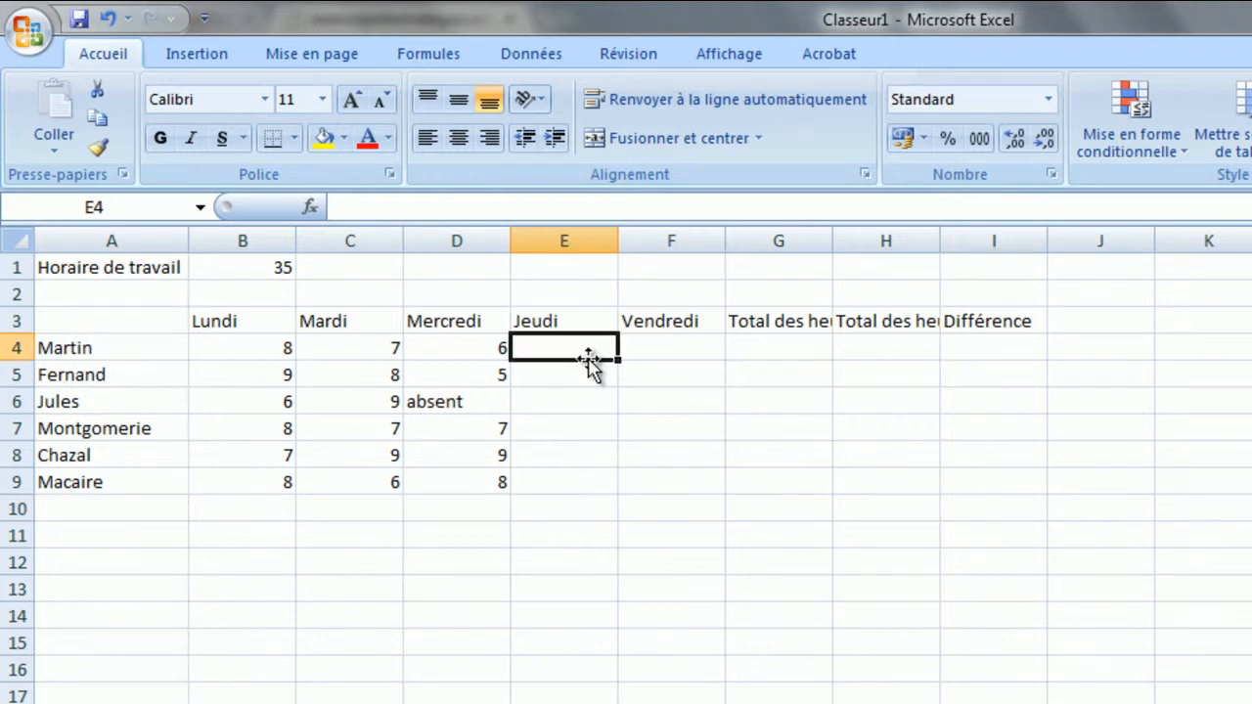
type("8")
key("Return")
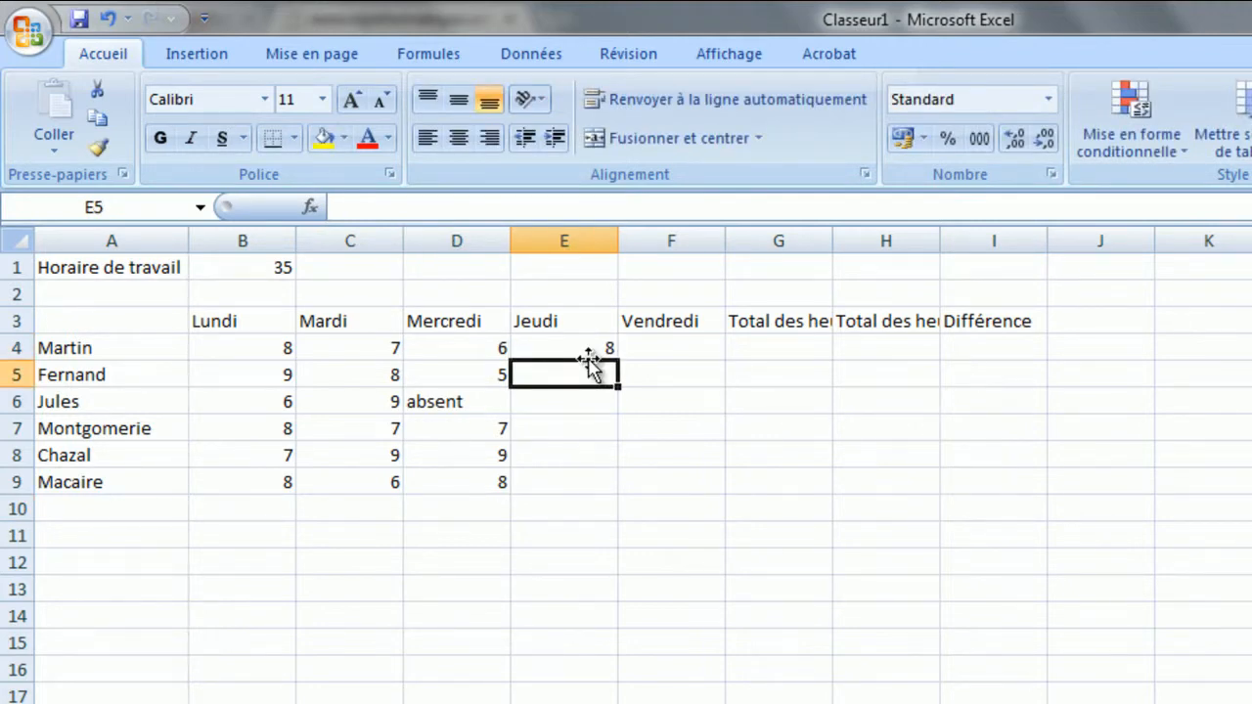
type("10")
key("Return")
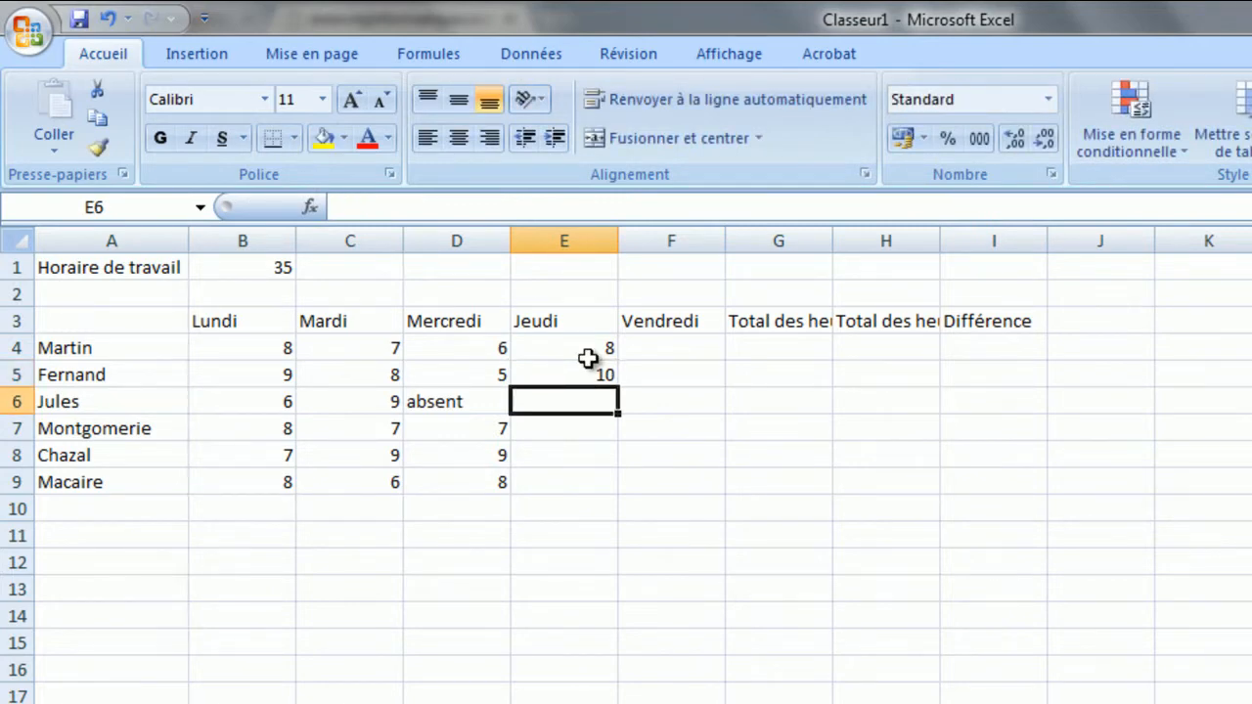
type("8")
key("Return")
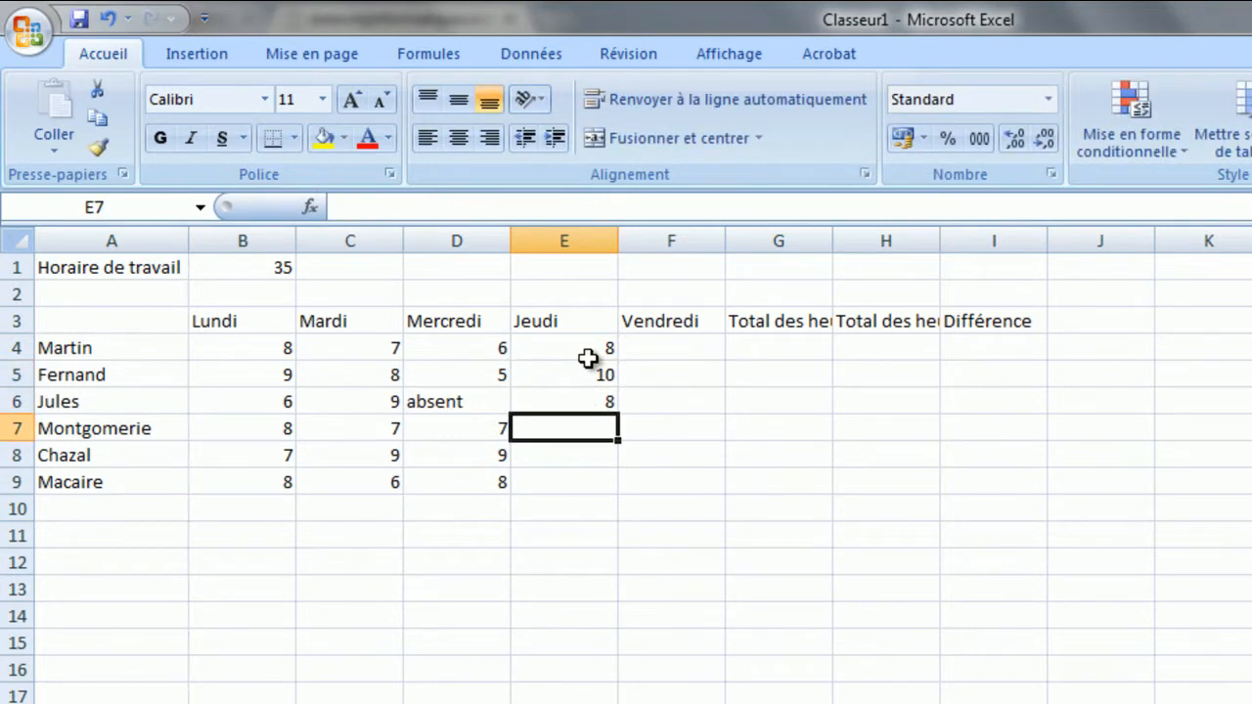
type("6")
key("Return")
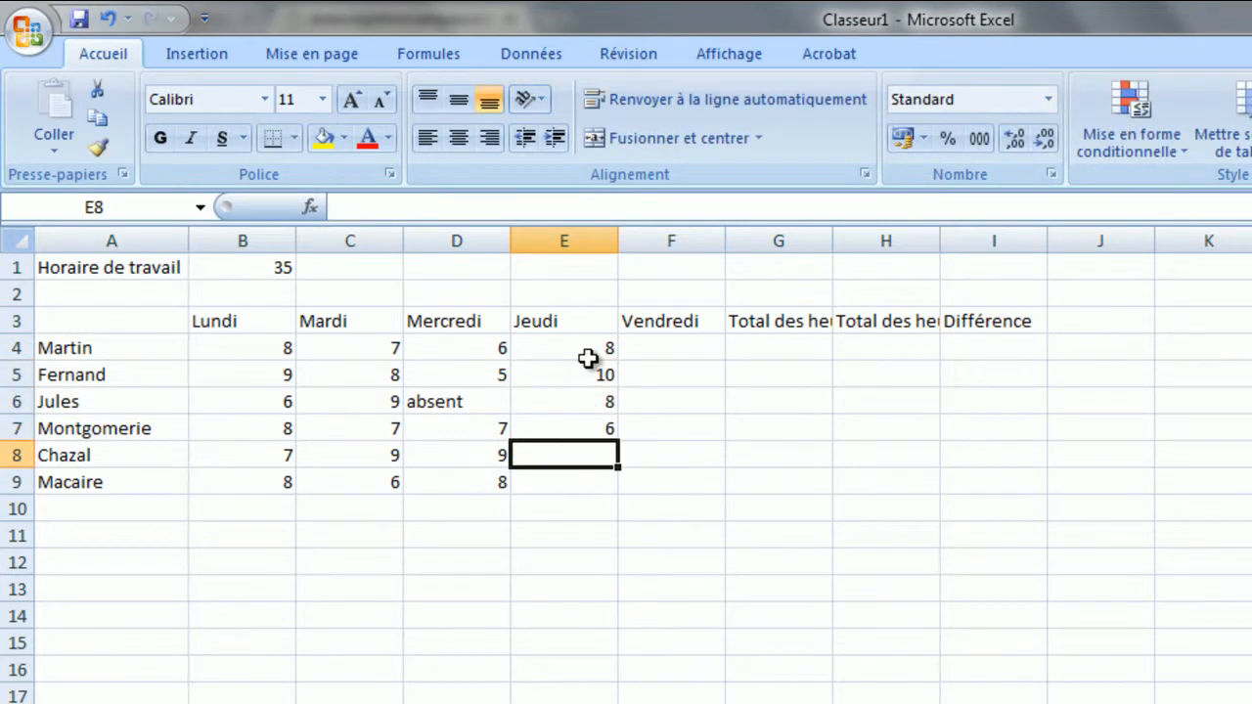
type("5")
key("Return")
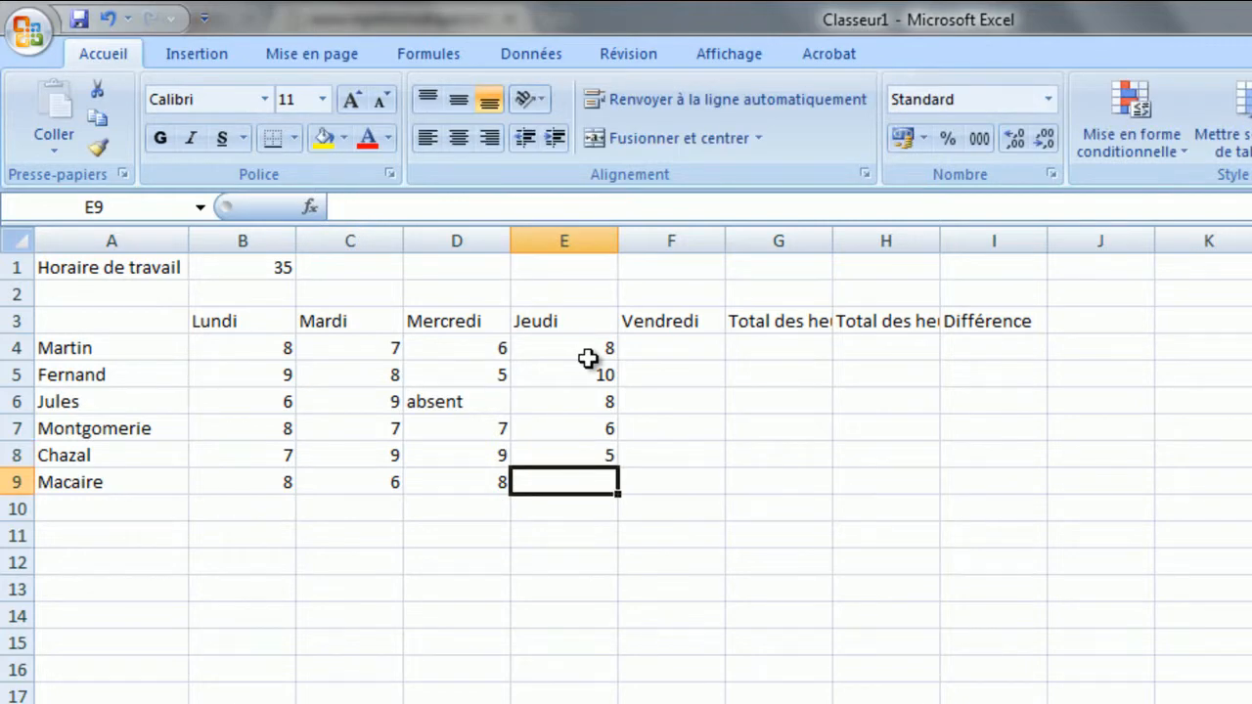
type("9")
key("Return")
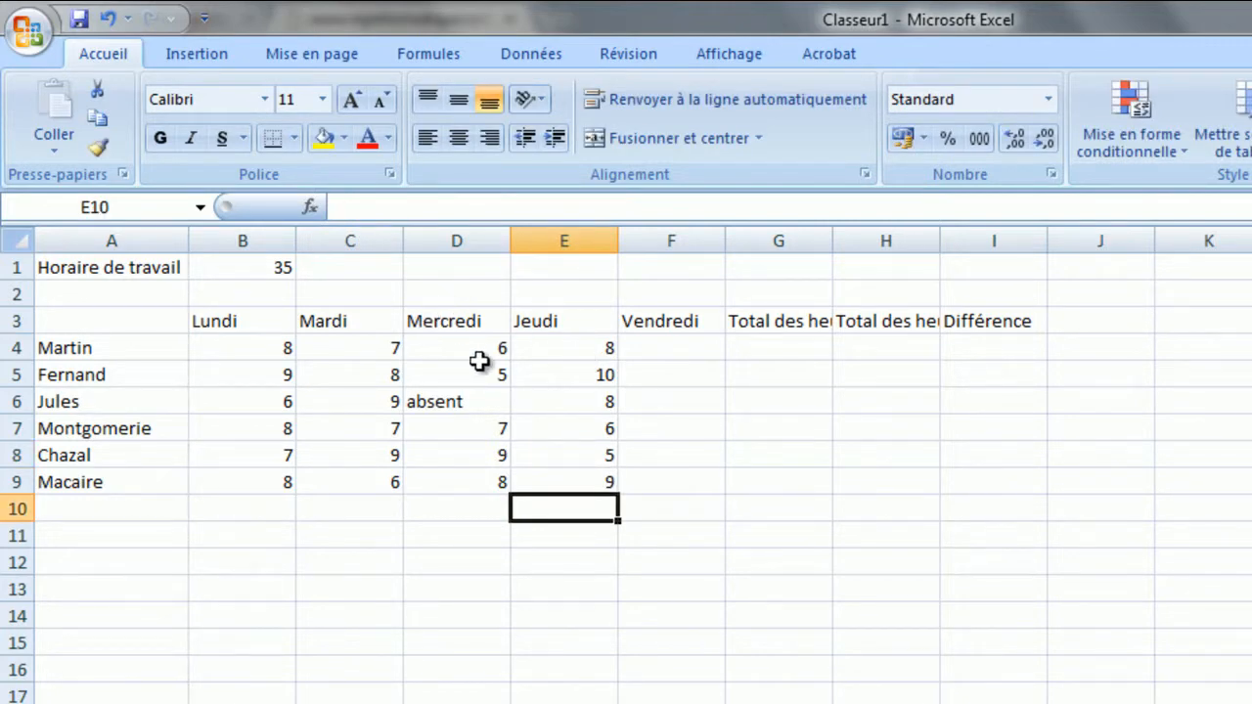
Fill the "Vendredi" column, cells F4 to F9, with the hours 7, 9, 6, 7, 9 and 2.
left_click(679, 344)
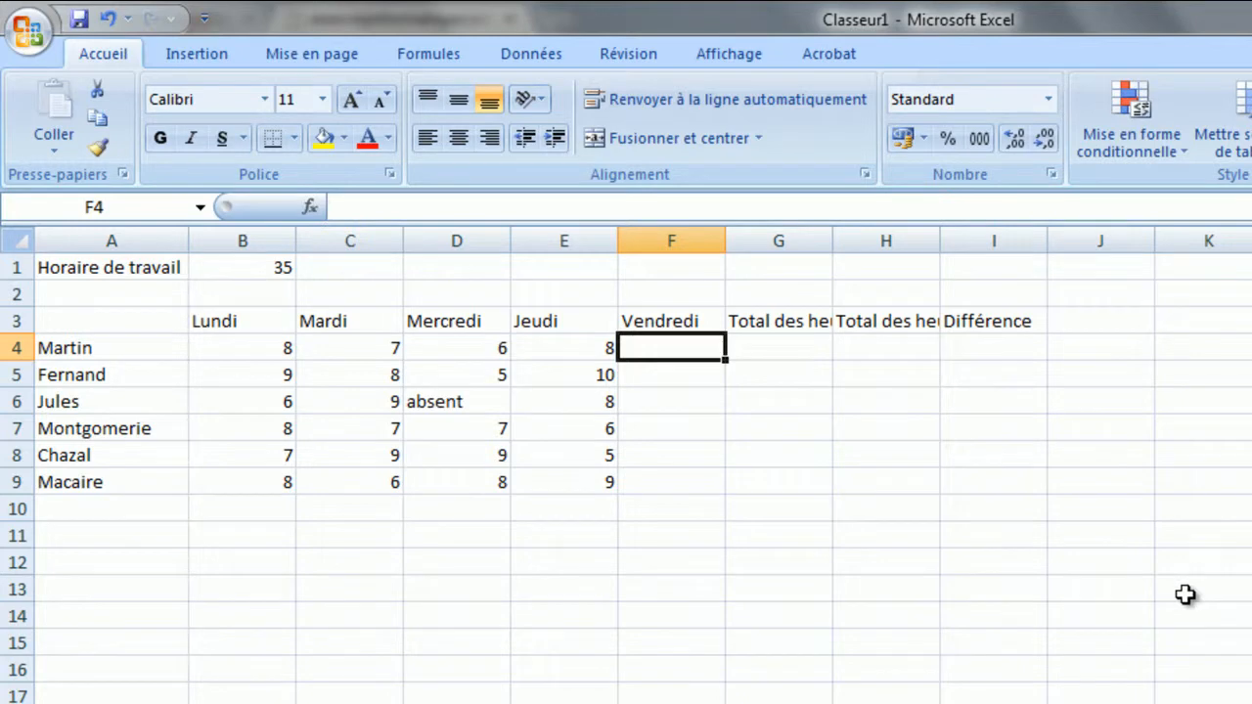
type("7")
key("Return")
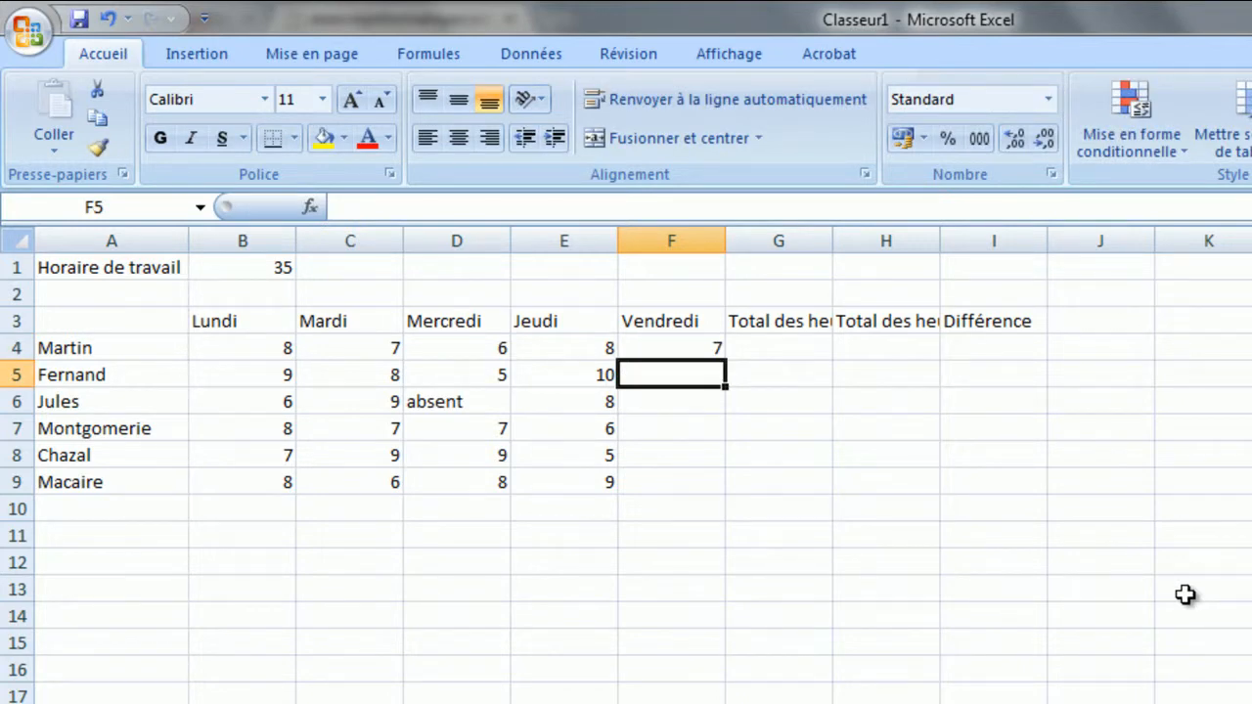
type("9")
key("Return")
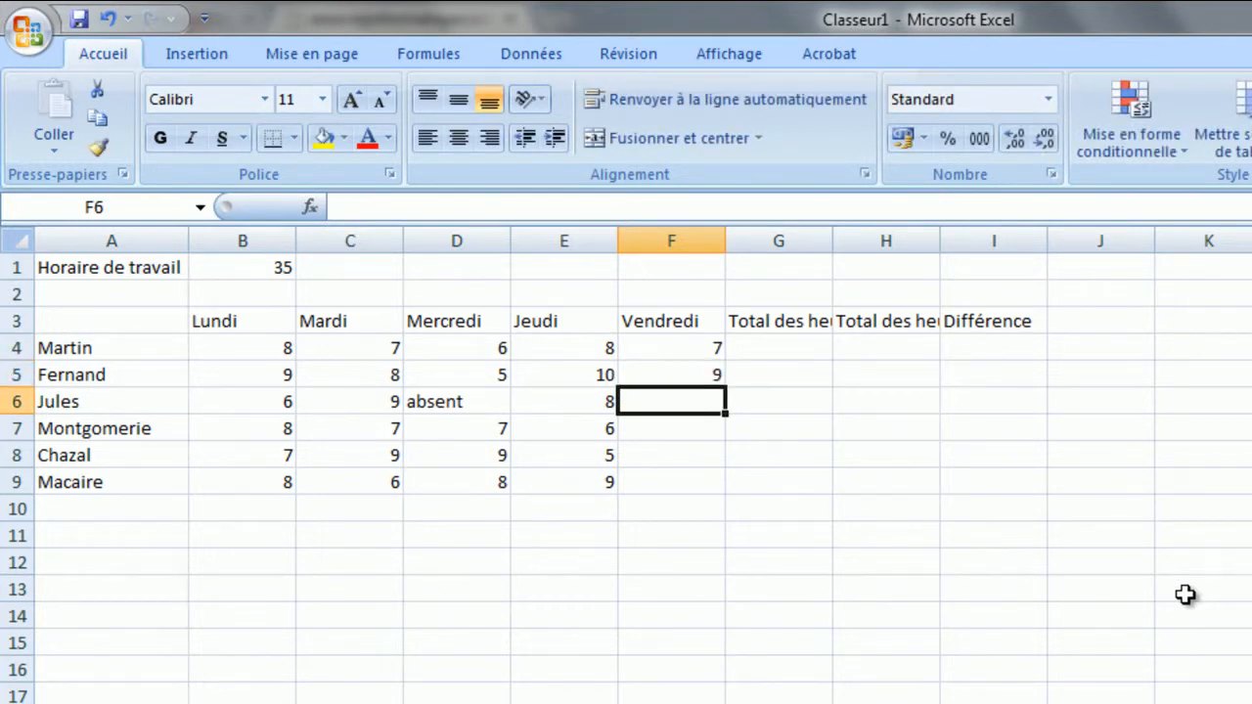
type("6")
key("Return")
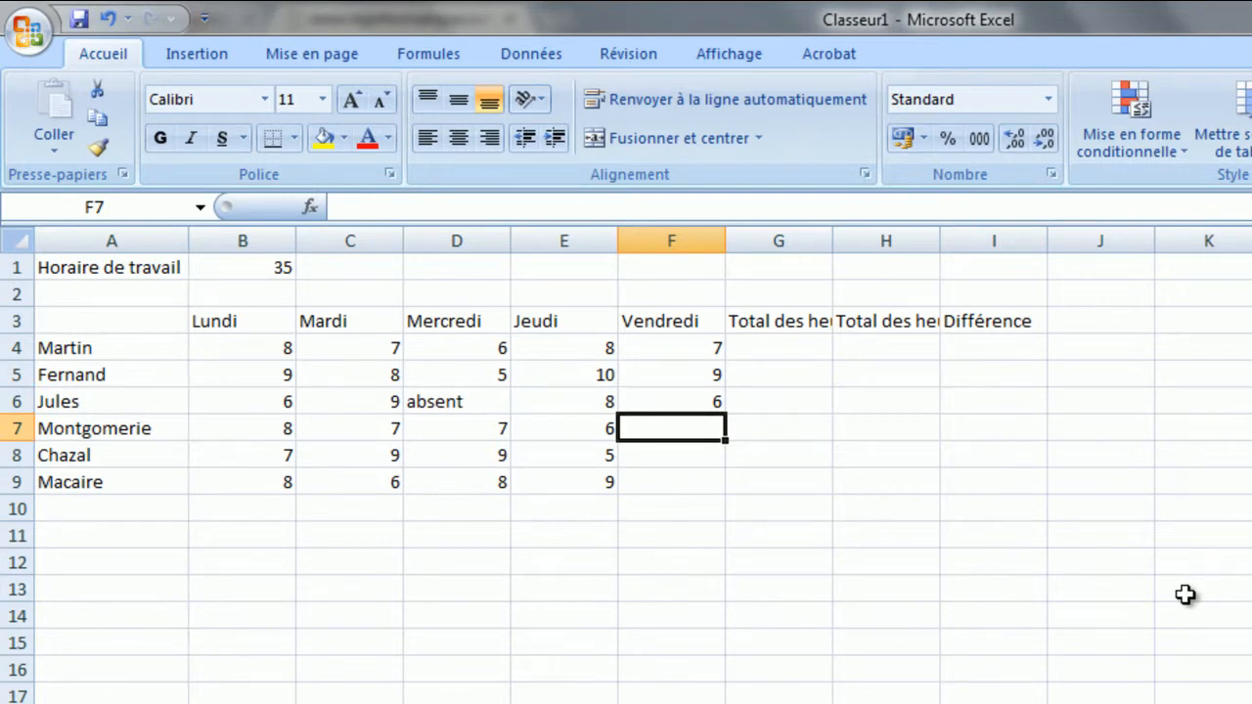
type("7")
key("Return")
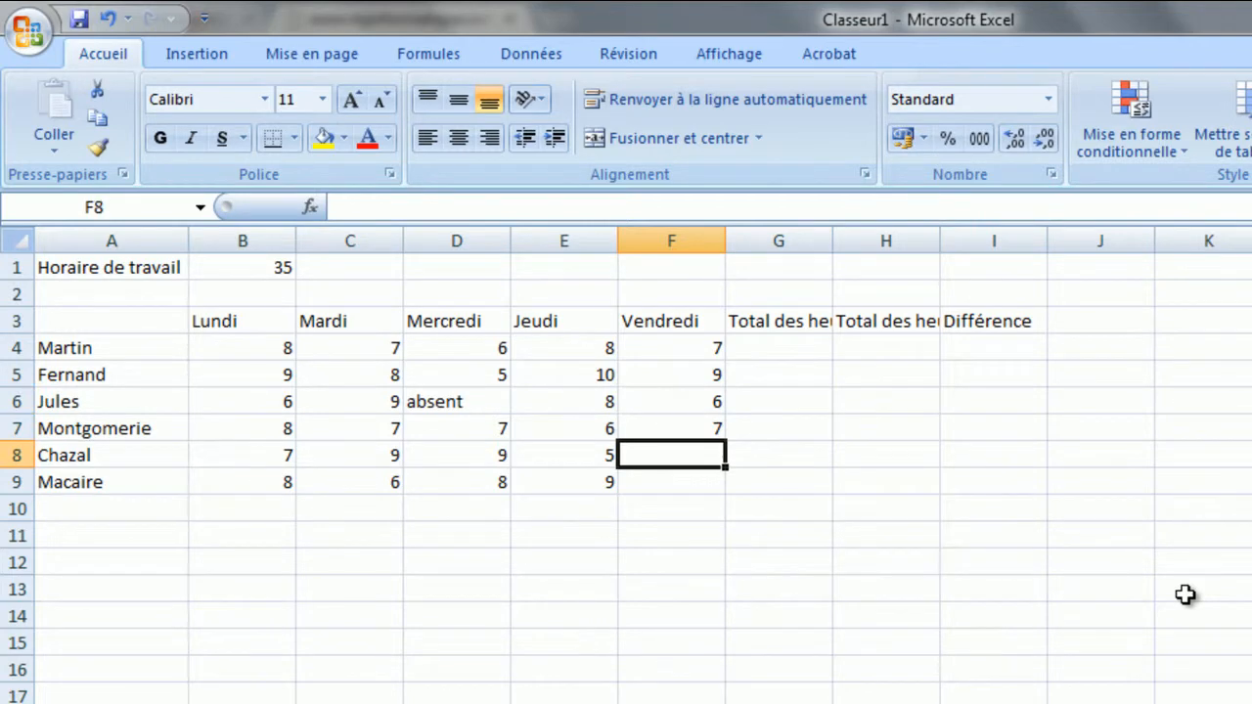
type("9")
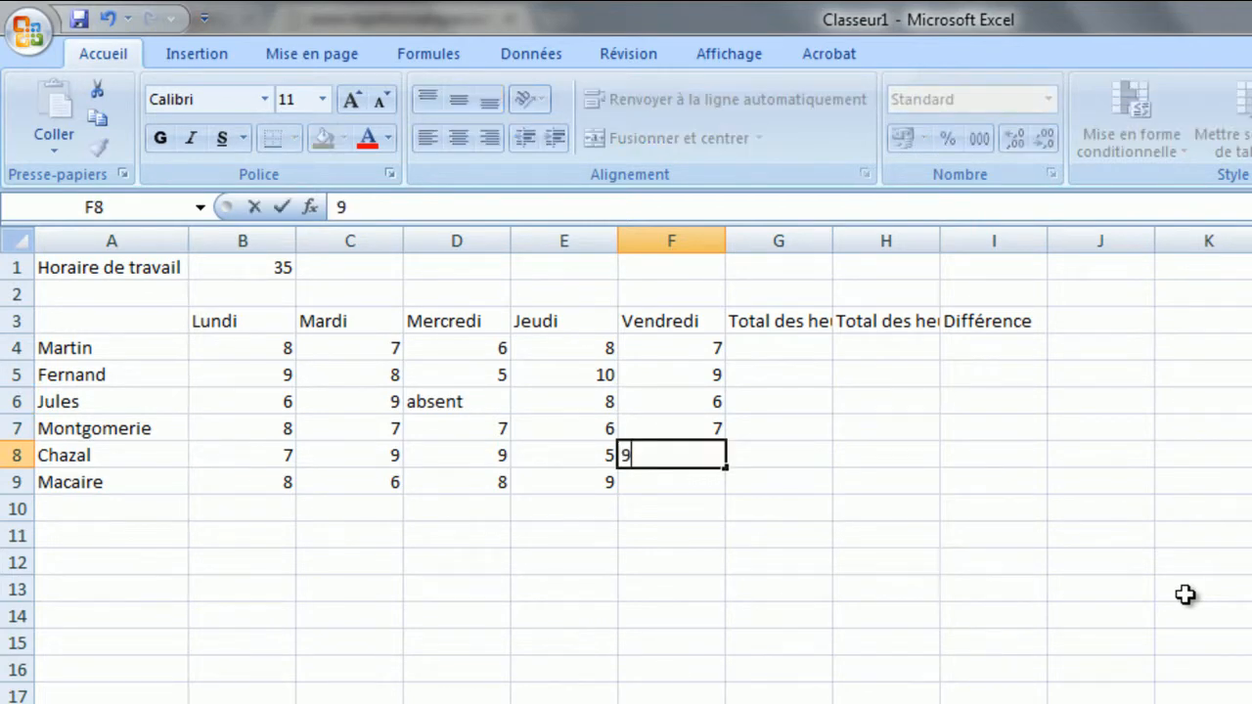
key("Return")
type("2")
key("Return")
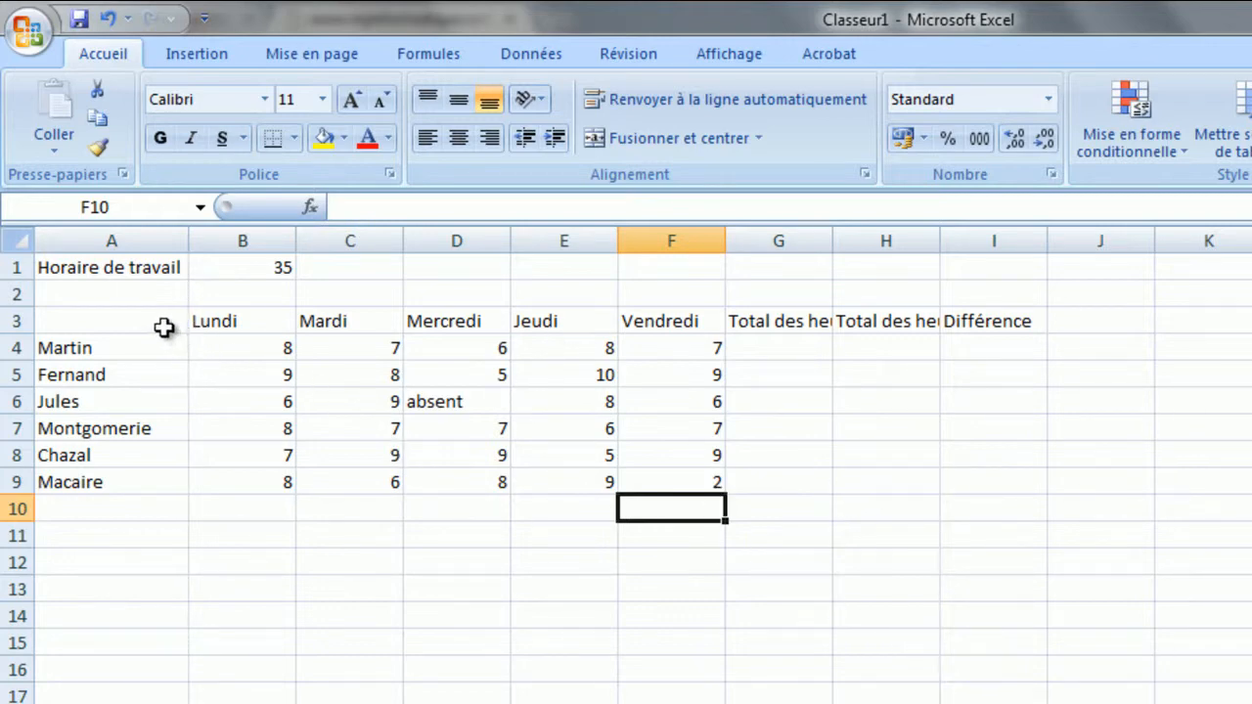
Wrap the text of the header cells B3 to I3 and centre it vertically.
mouse_move(167, 327)
left_mouse_down()
mouse_move(260, 441)
mouse_move(808, 505)
mouse_move(827, 492)
mouse_move(964, 492)
left_mouse_up()
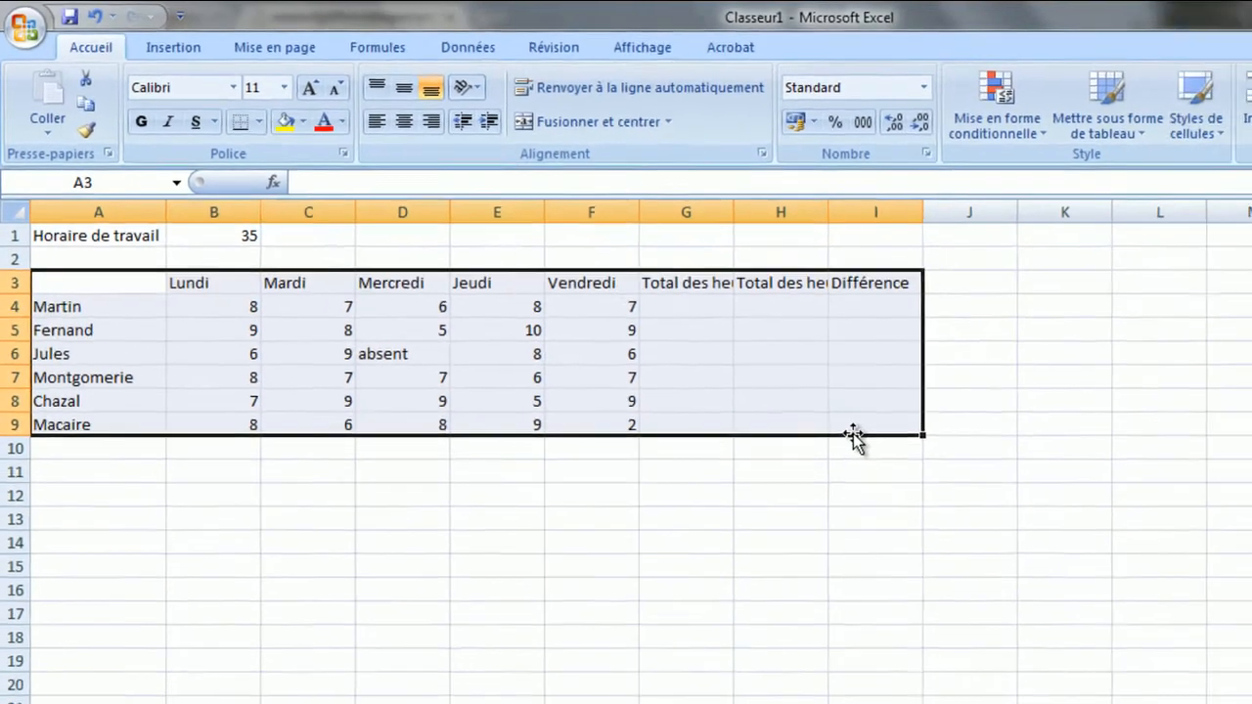
left_click(646, 348)
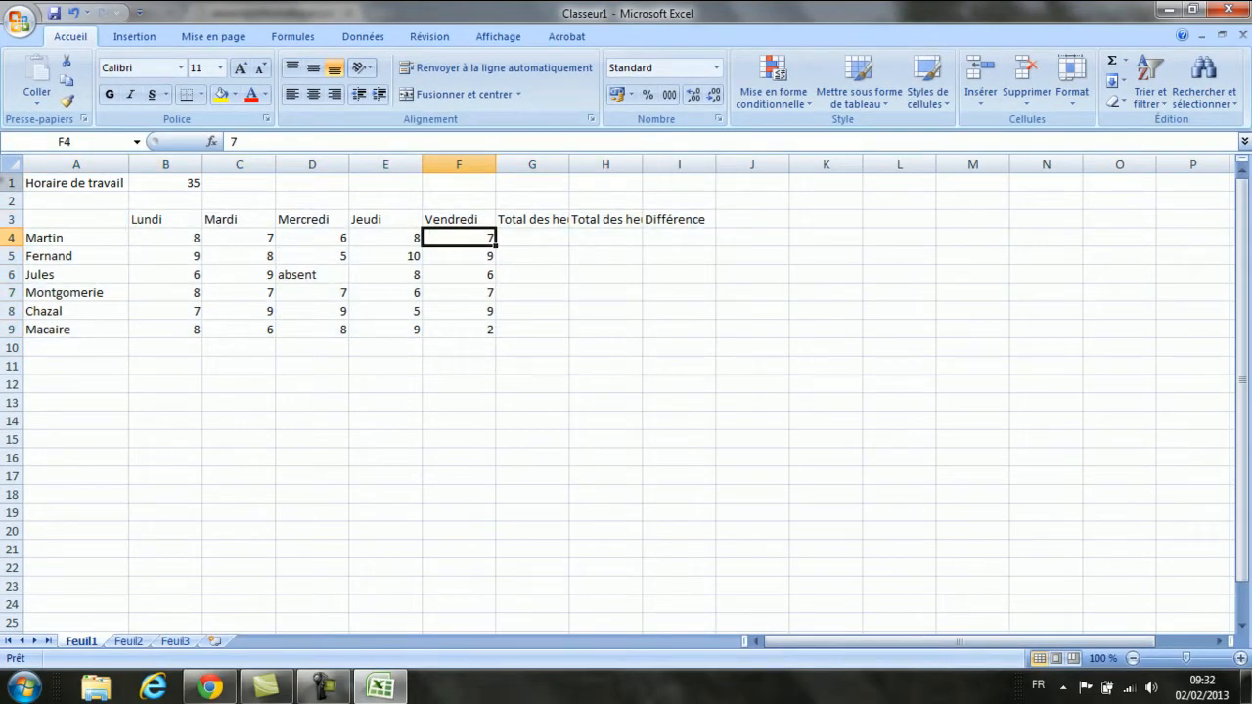
left_click_drag(163, 220, 693, 221)
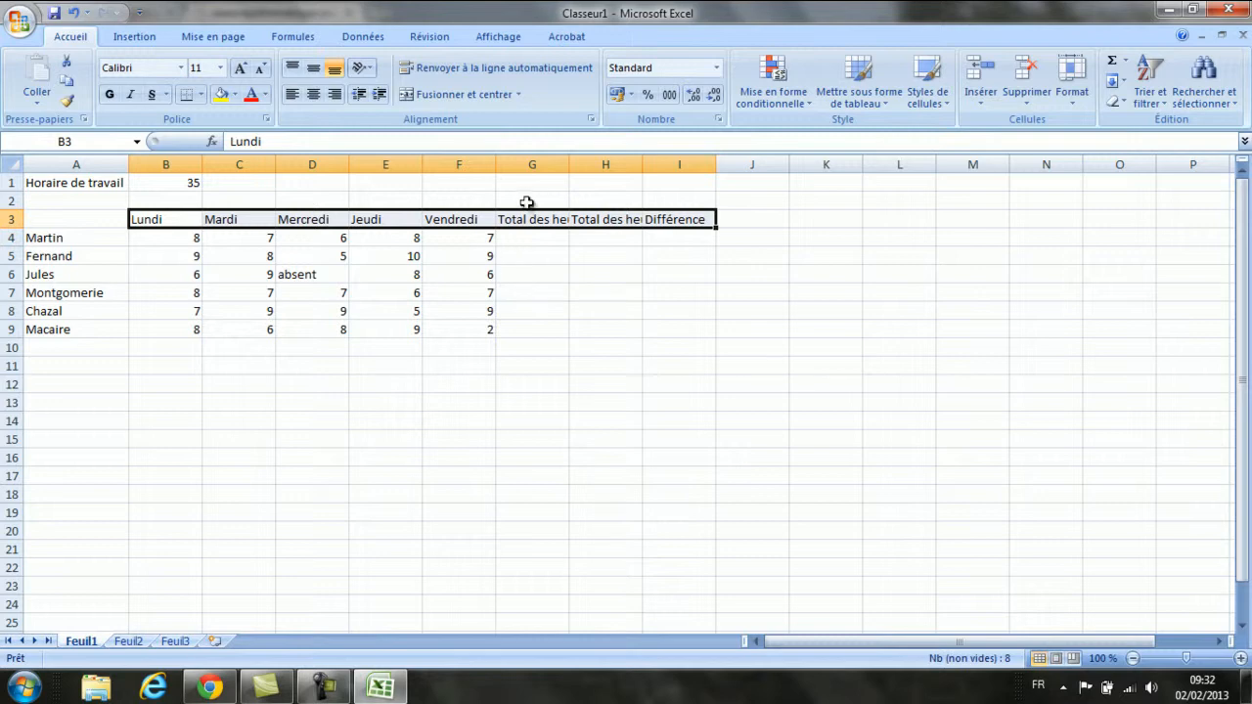
left_click(467, 78)
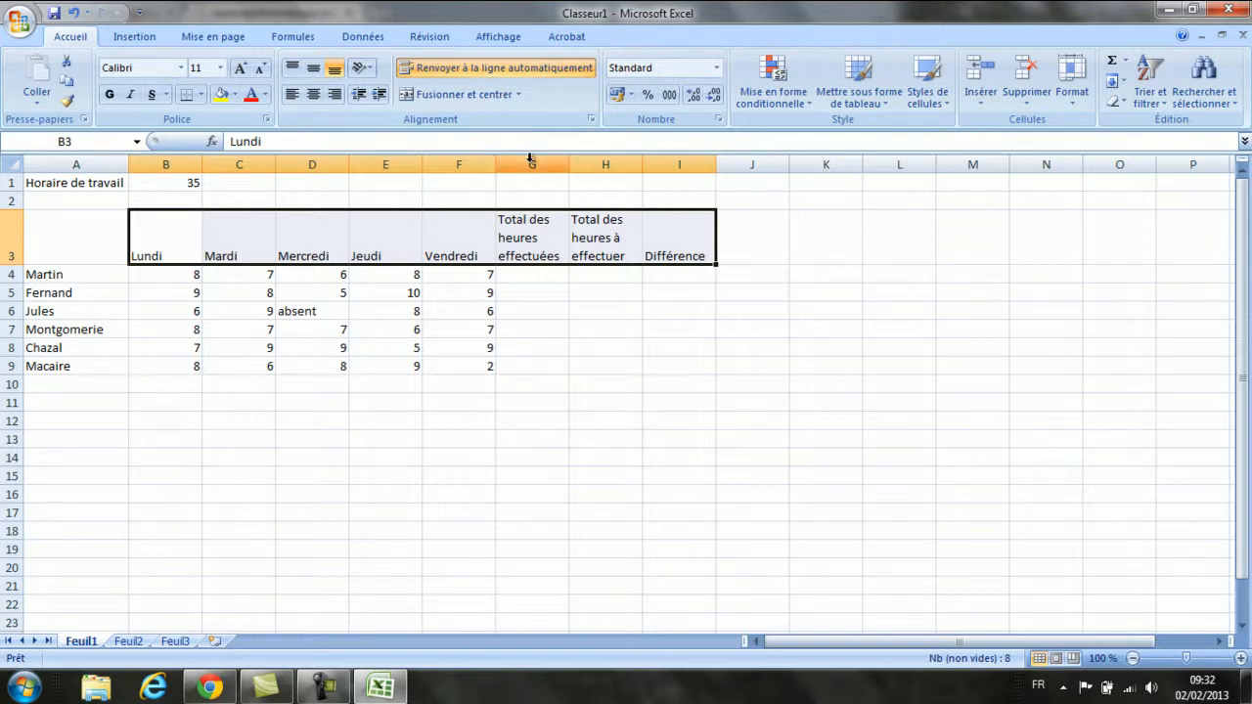
left_click(313, 68)
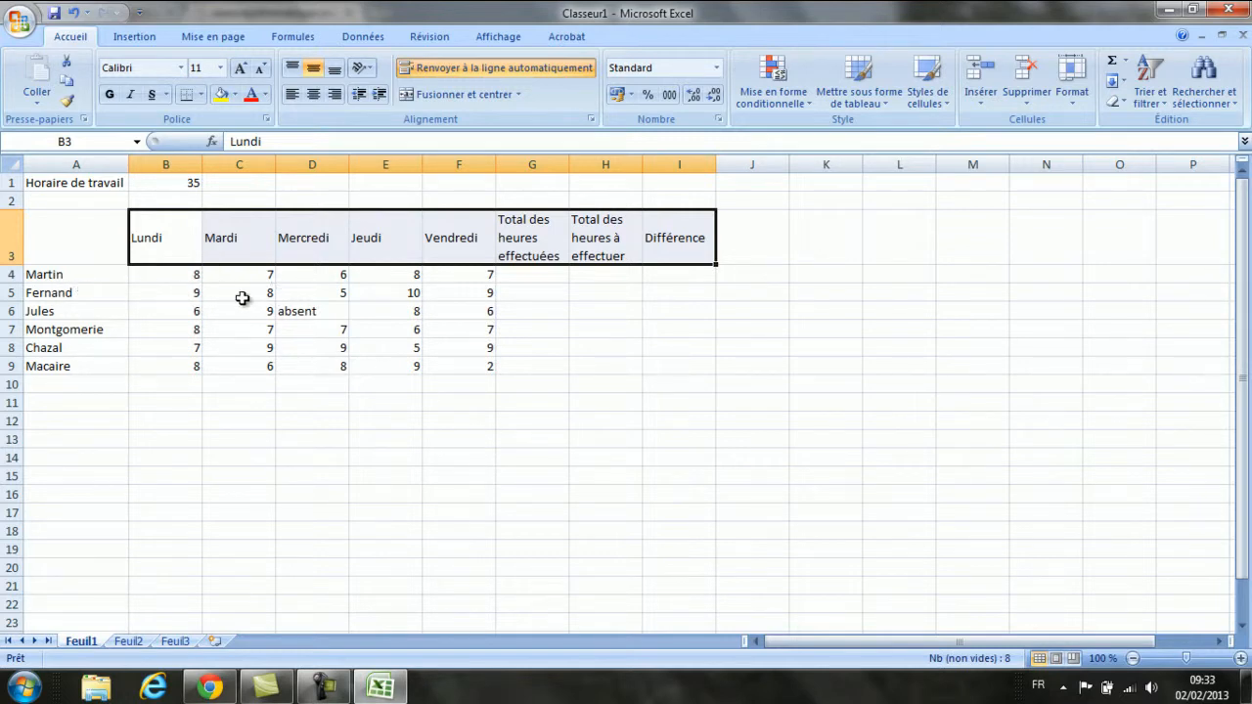
Align the word "absent" in cell D6 to the right.
left_click(313, 312)
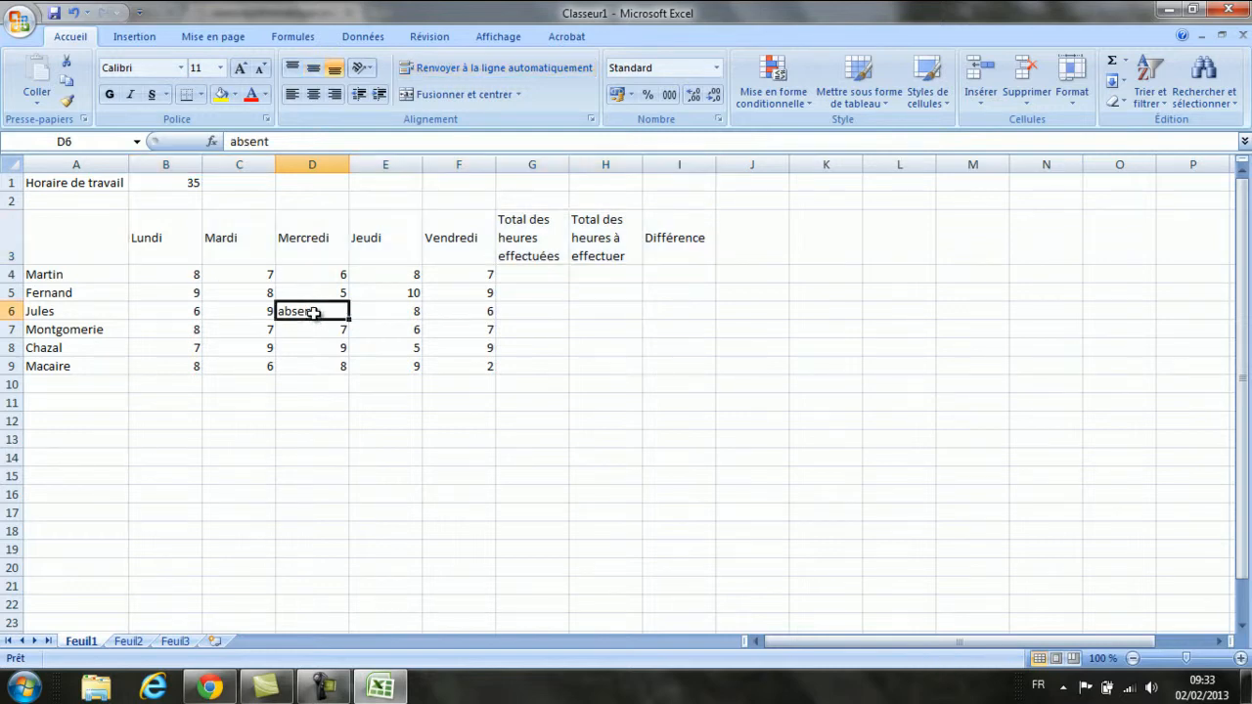
left_click(339, 96)
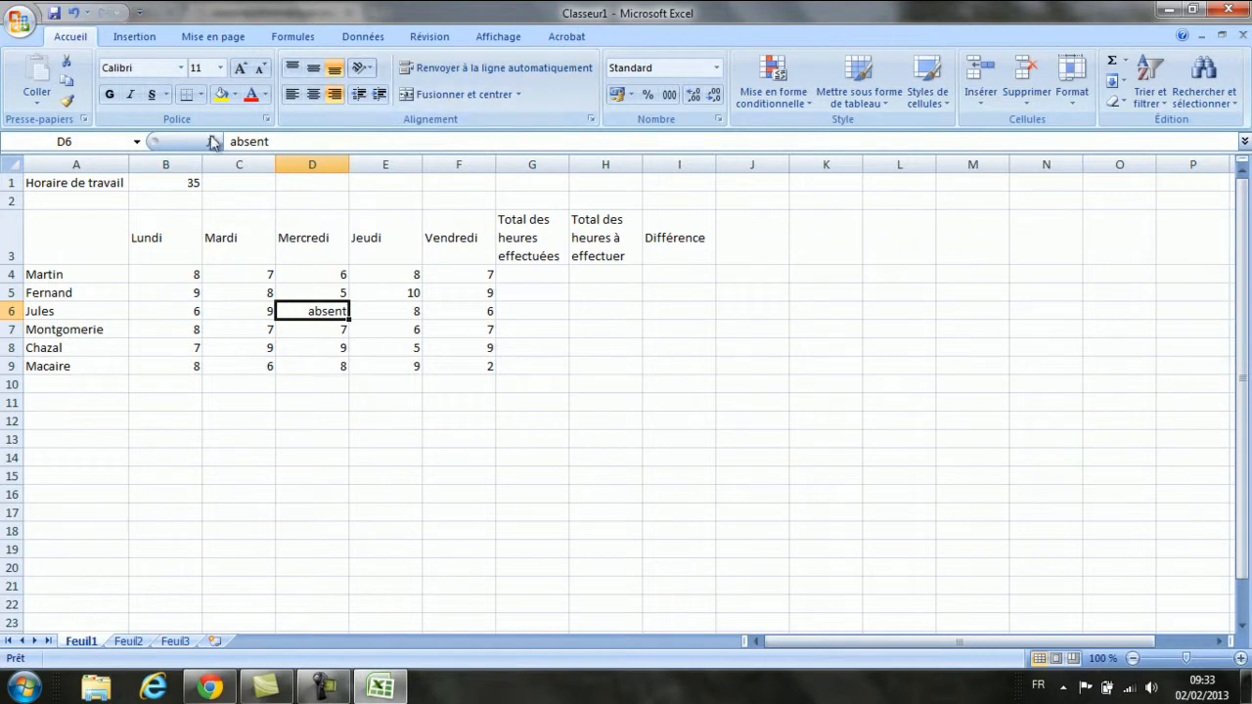
left_click(303, 399)
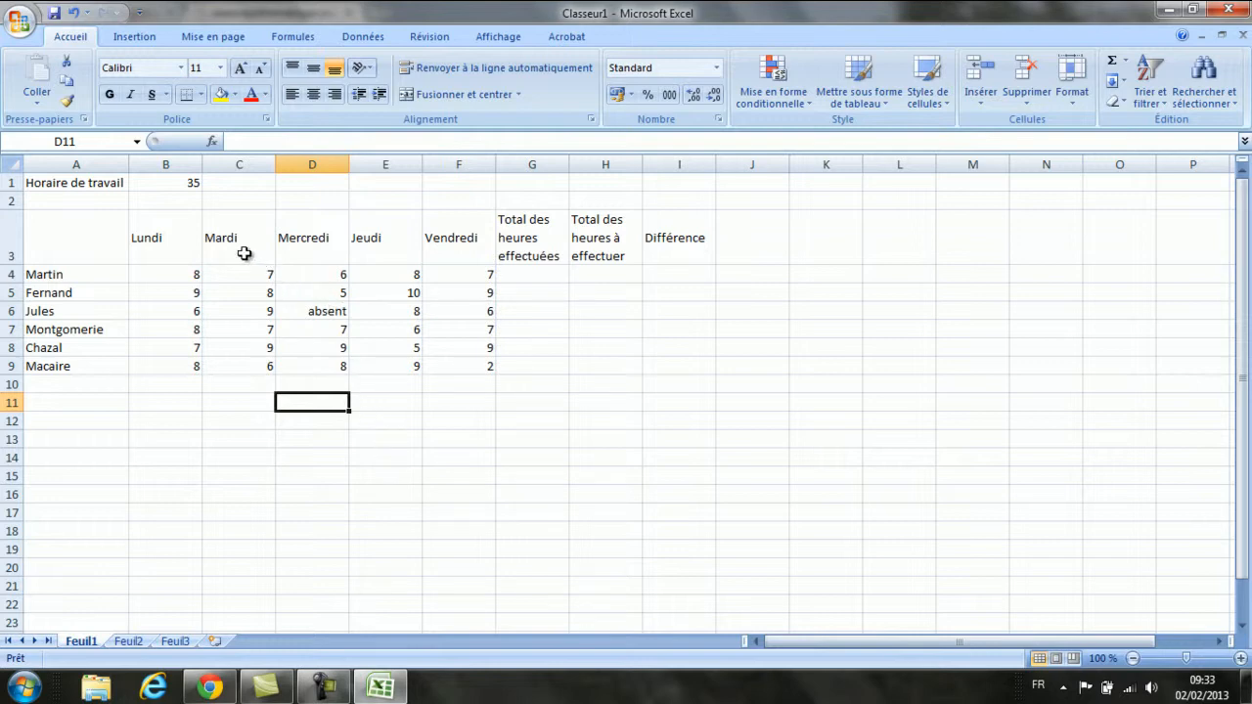
Format the range A3:I9 as a table with headers, using the purple style in the first row of the medium styles.
left_click_drag(157, 239, 689, 358)
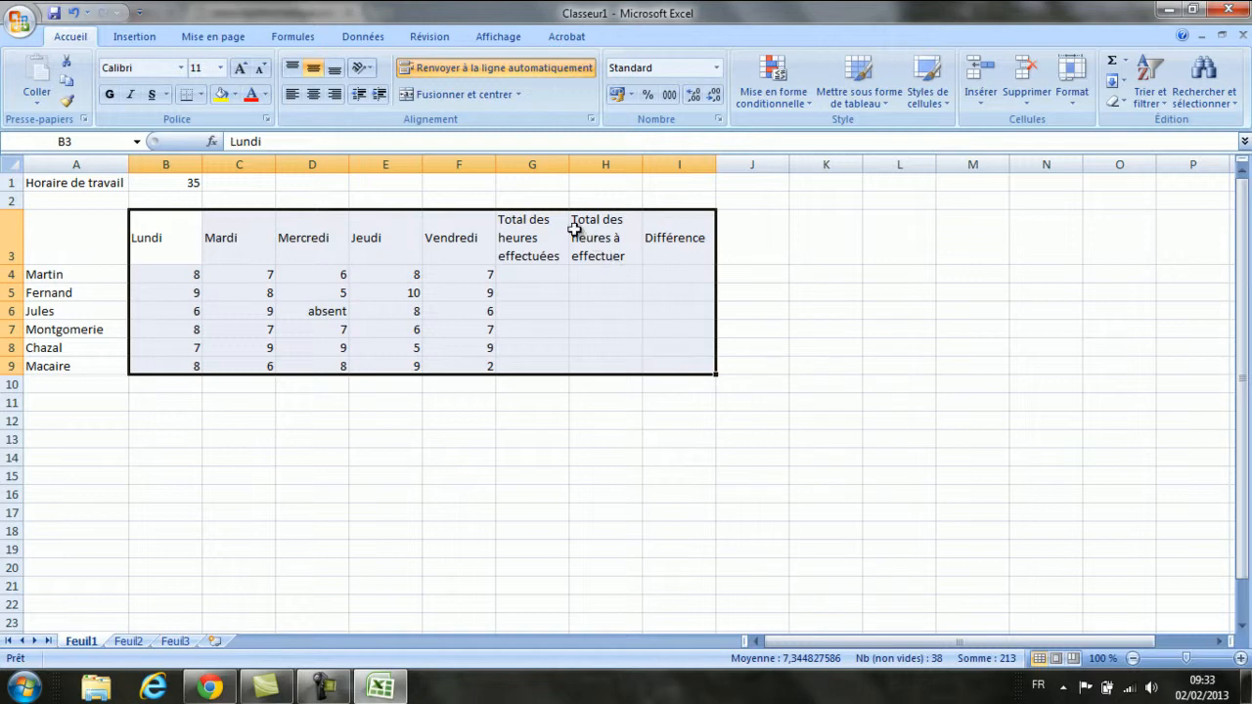
left_click_drag(59, 248, 662, 361)
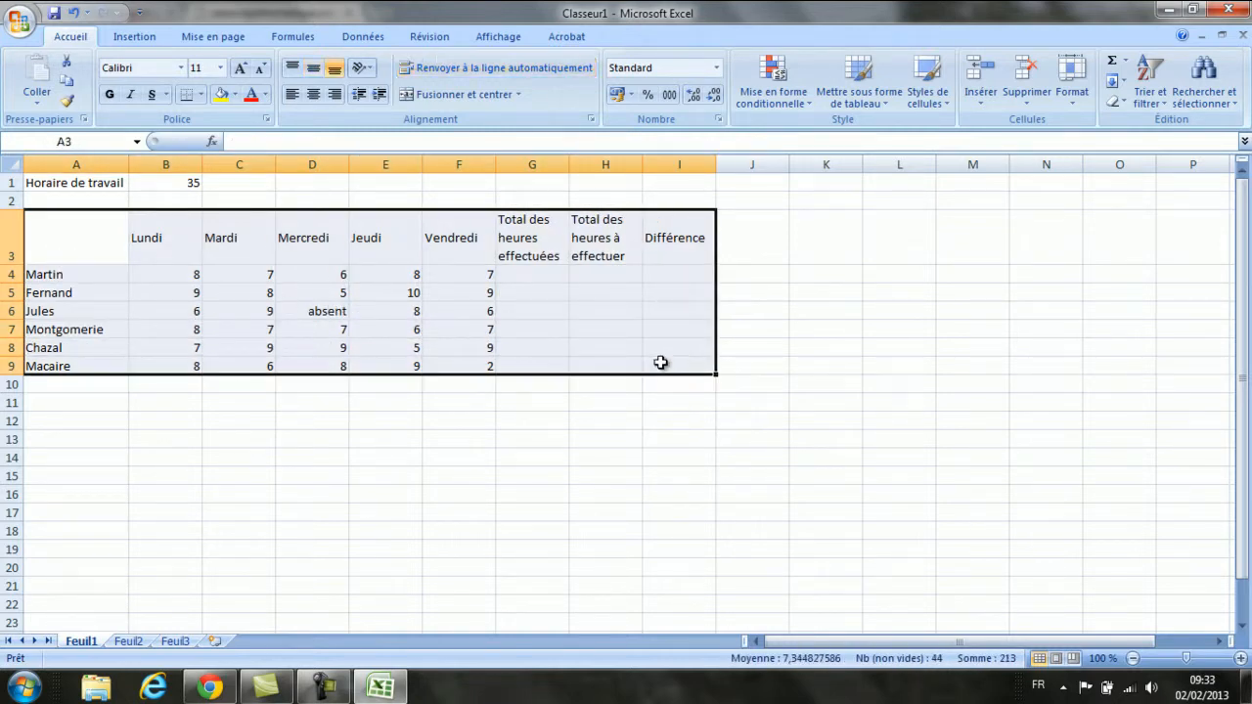
left_click(882, 107)
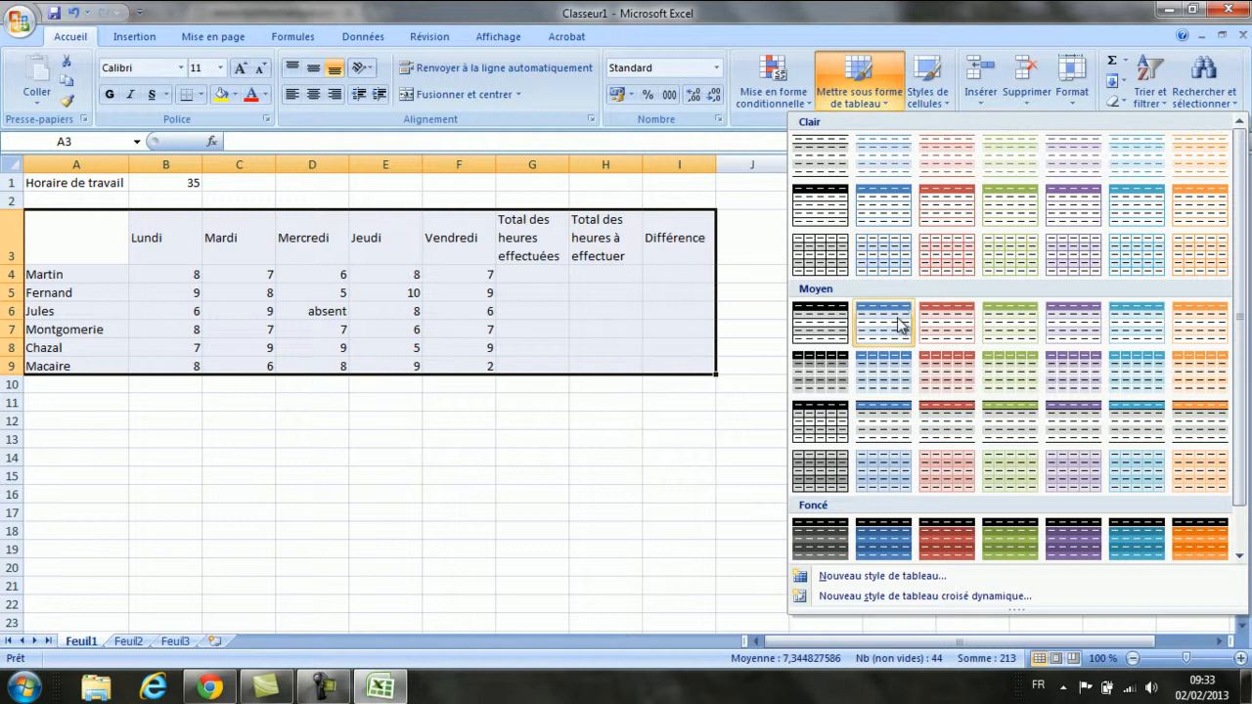
left_click(1074, 323)
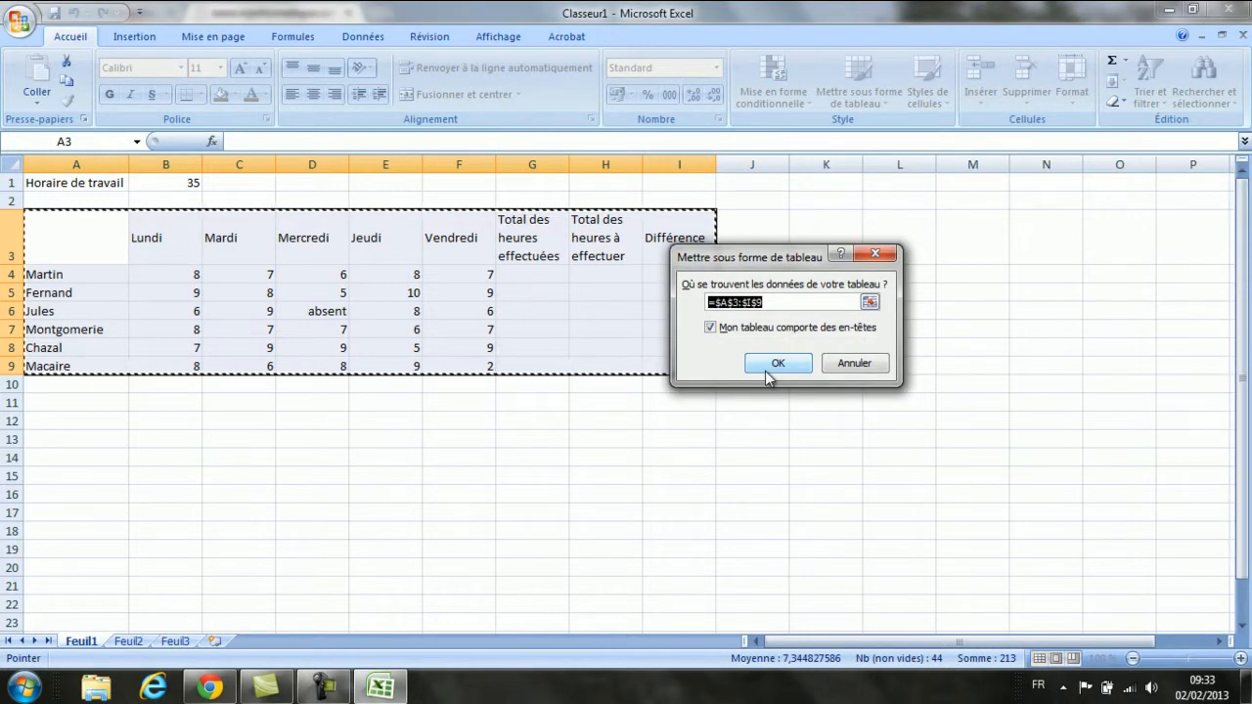
left_click(777, 364)
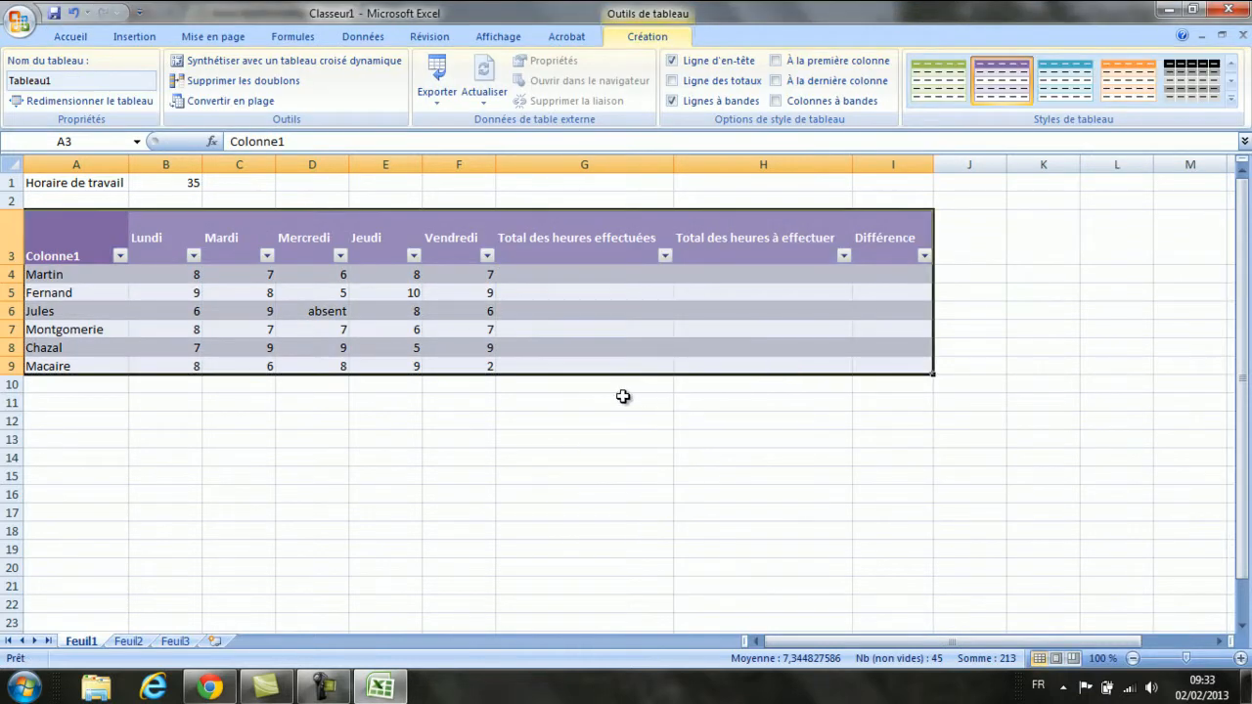
left_click(584, 398)
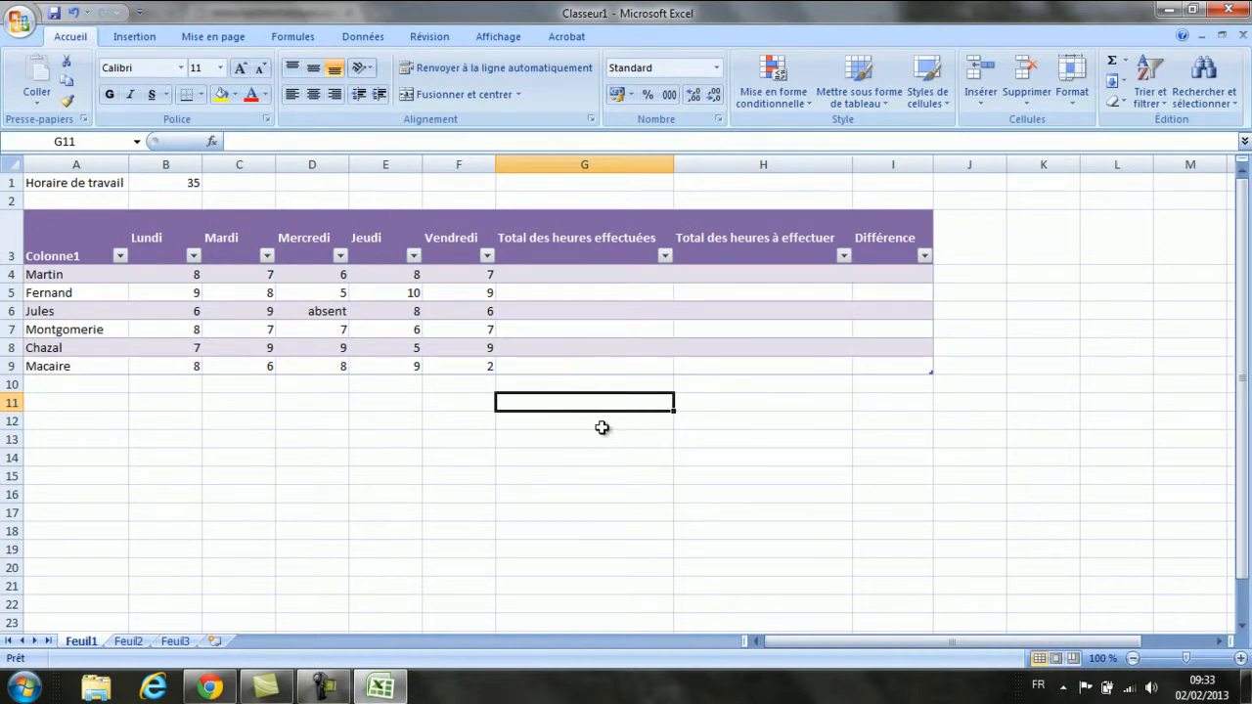
Replace the header text in cell A3 with "Nom".
left_click(77, 249)
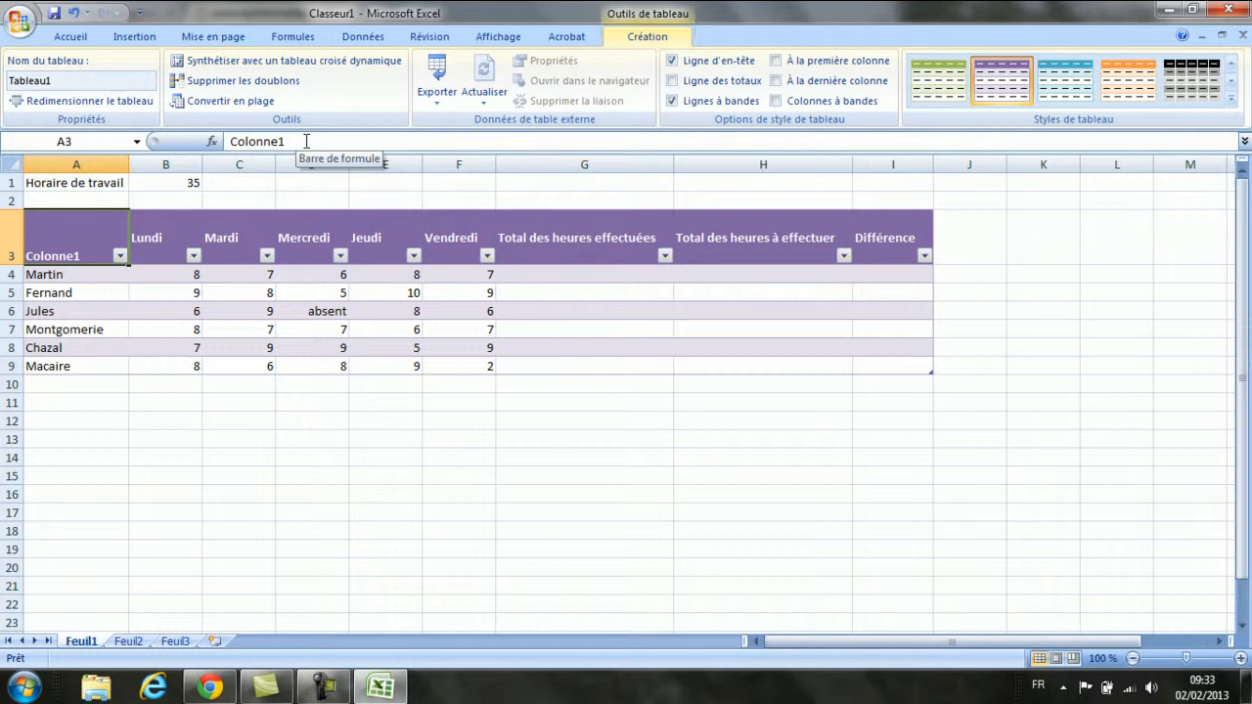
left_click_drag(272, 142, 292, 141)
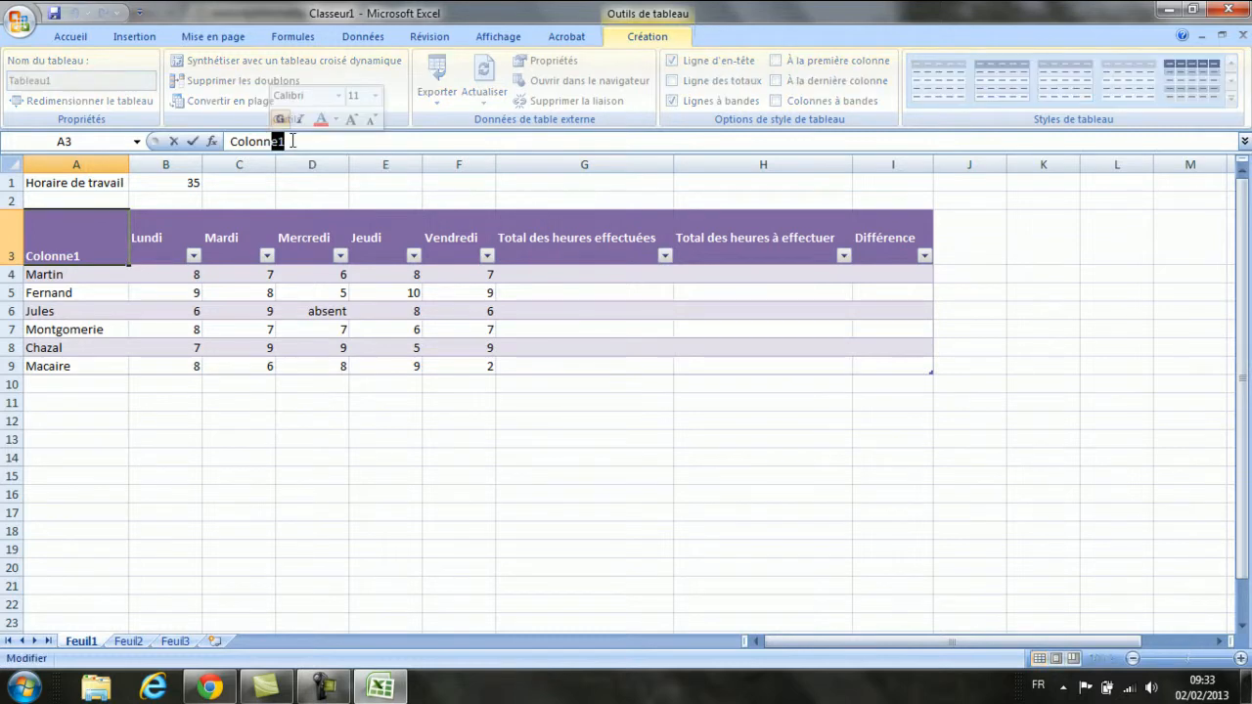
key("BackSpace")
key("BackSpace")
key("BackSpace")
key("BackSpace")
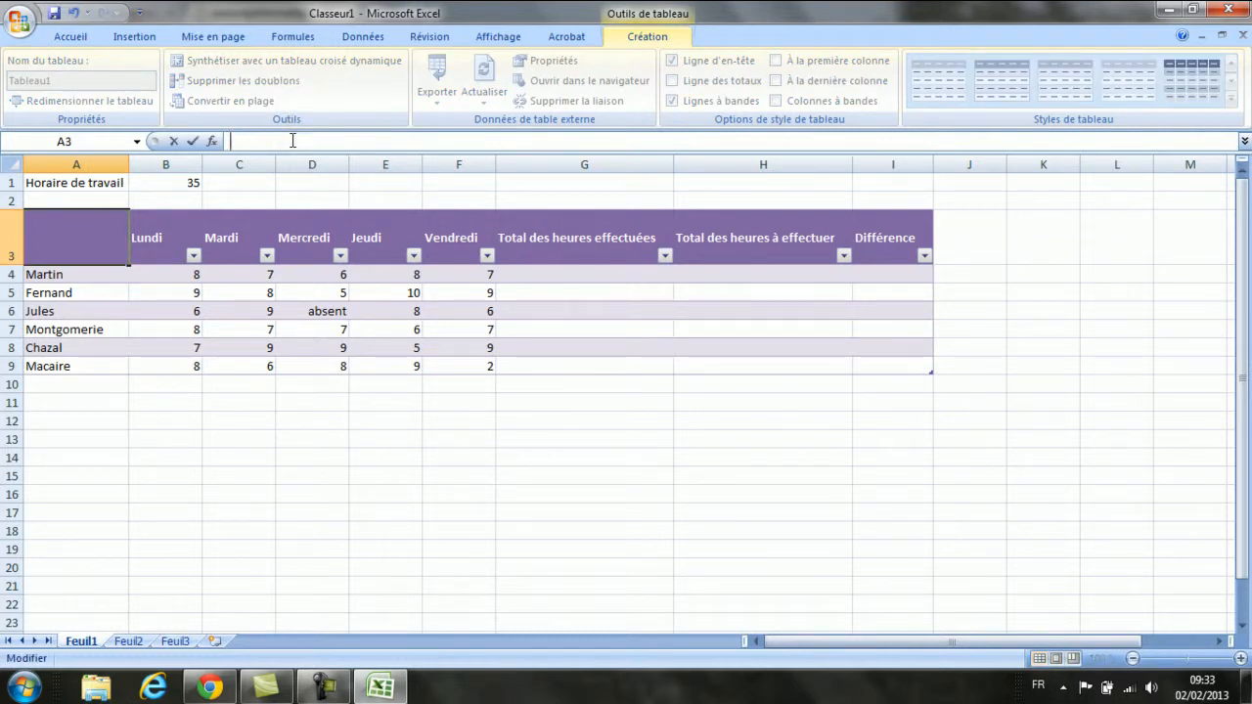
type("Nom")
key("Return")
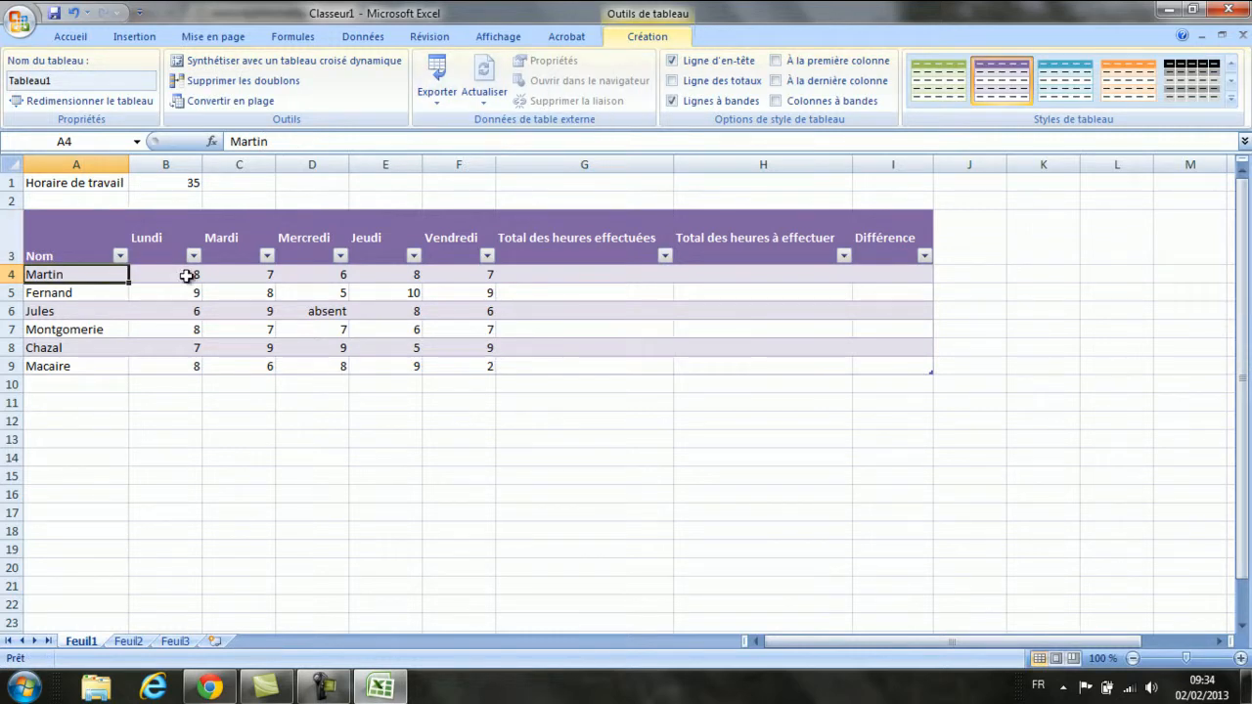
Centre the "Nom" header in cell A3 vertically.
left_click(51, 241)
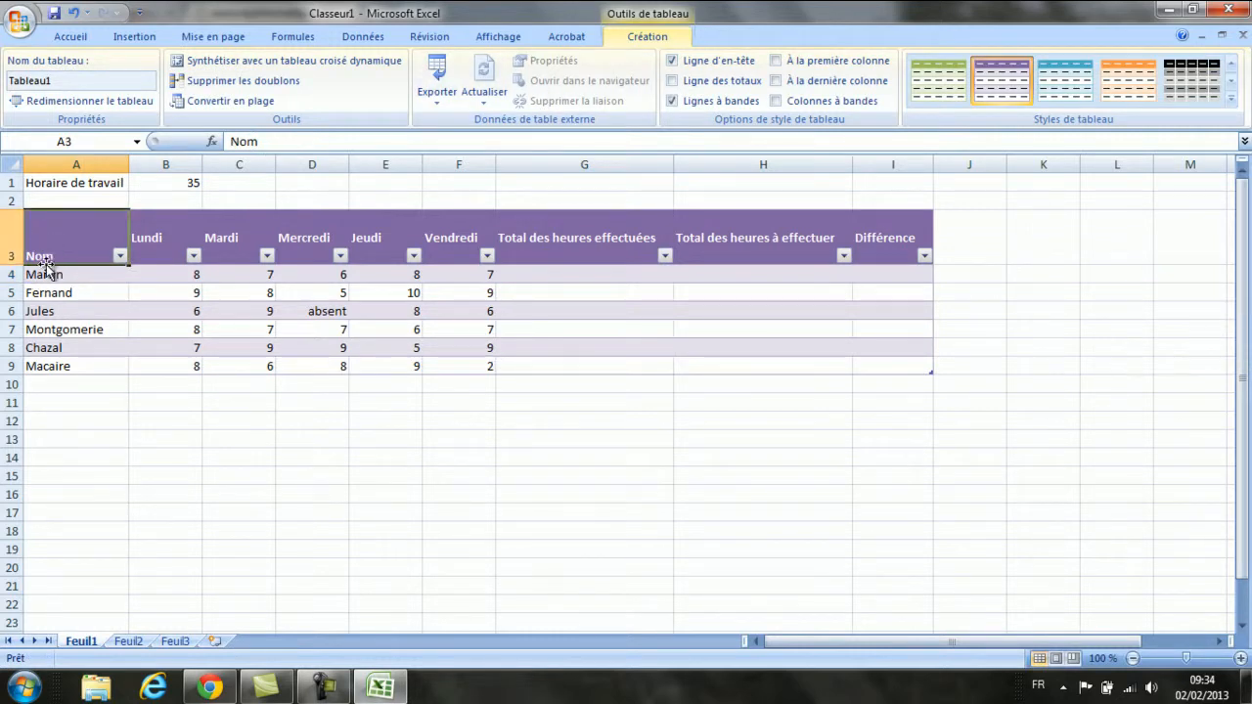
left_click(88, 38)
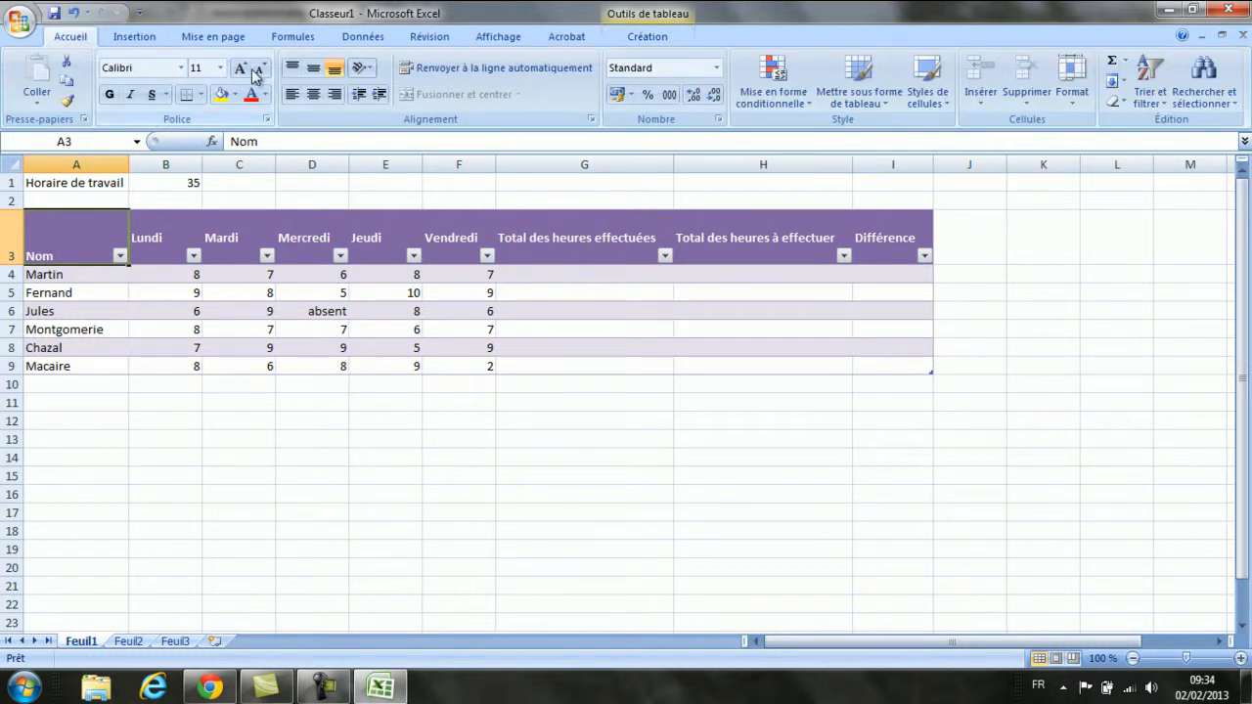
left_click(311, 72)
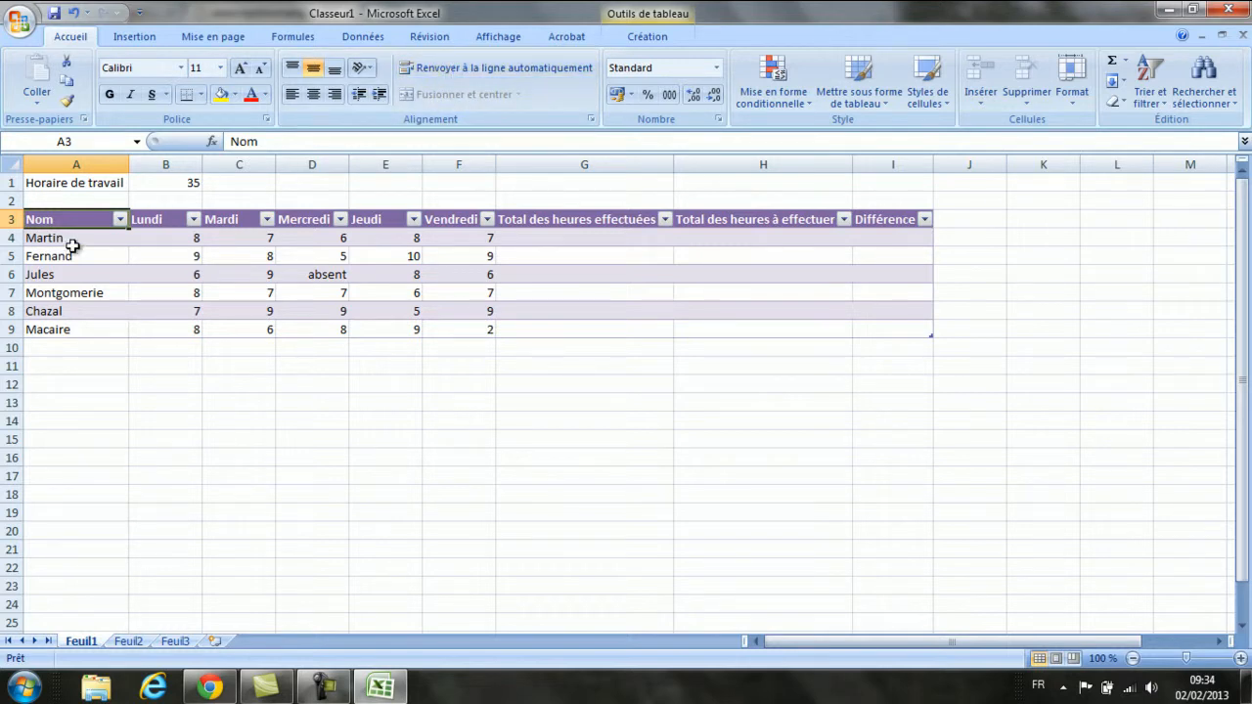
Wrap the text in the header row A3:I3 and narrow columns G and H so their long headings fit on two lines.
double_click(88, 216)
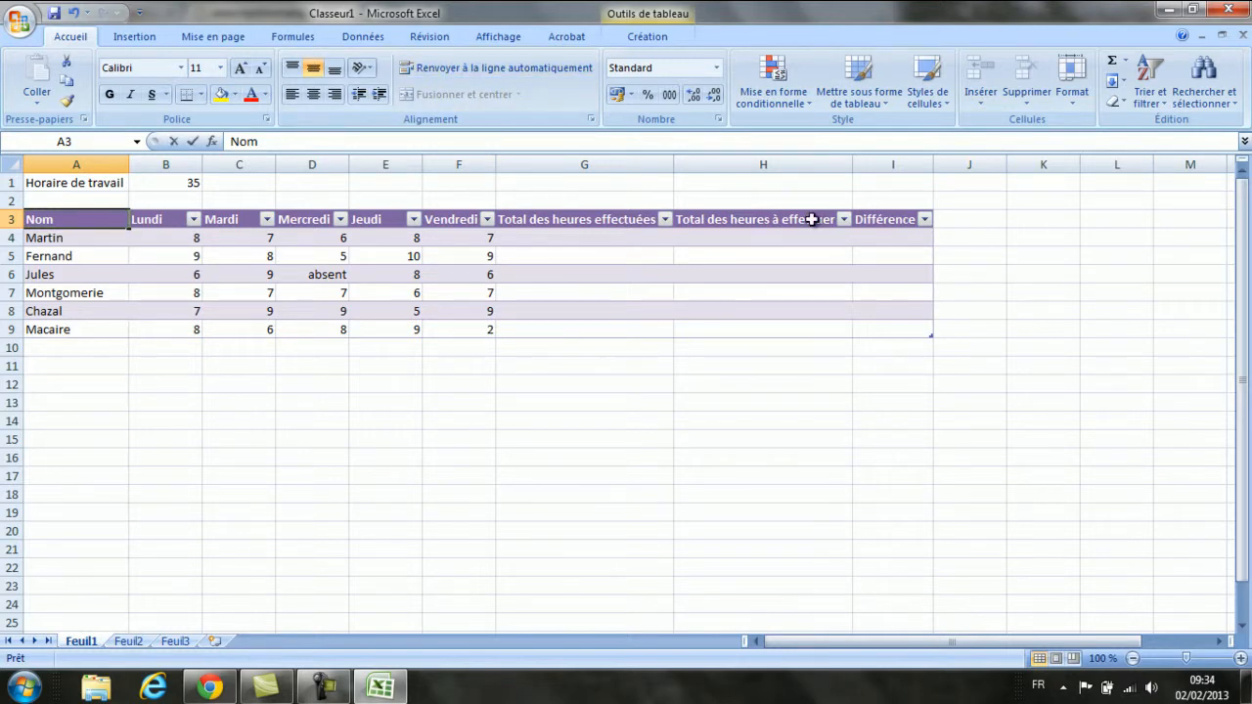
left_click_drag(884, 224, 39, 223)
left_click(499, 65)
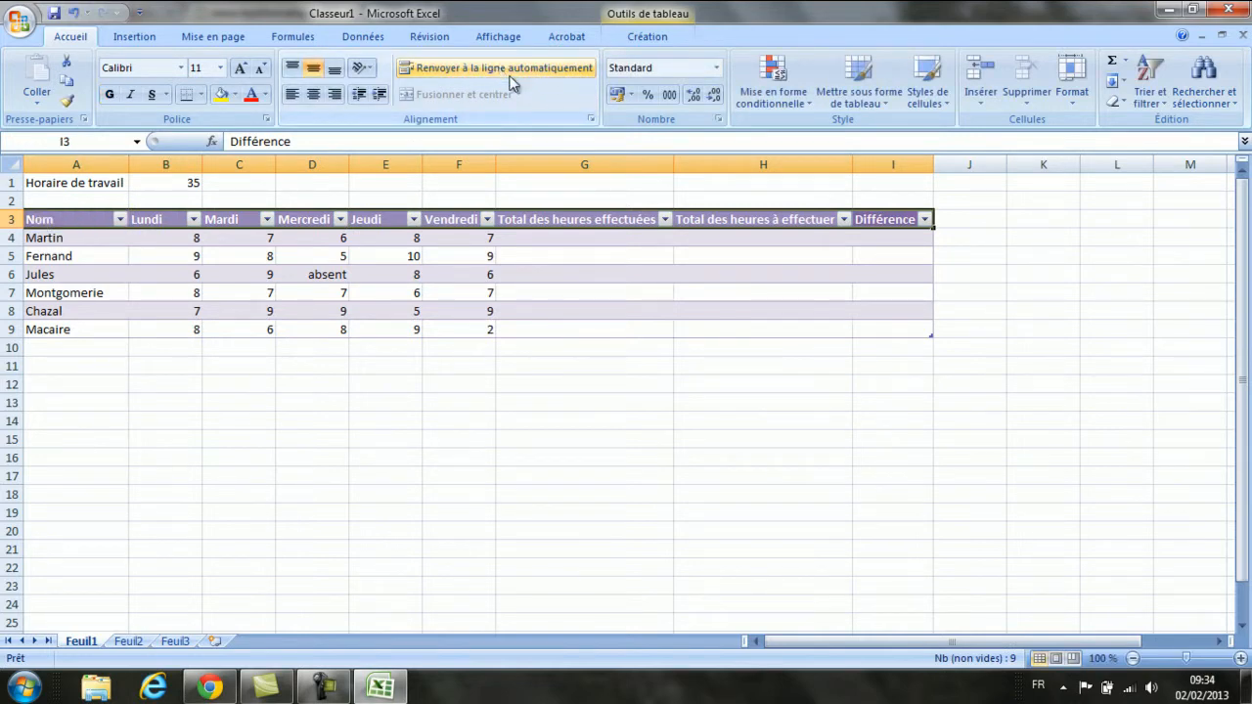
left_click_drag(674, 164, 604, 164)
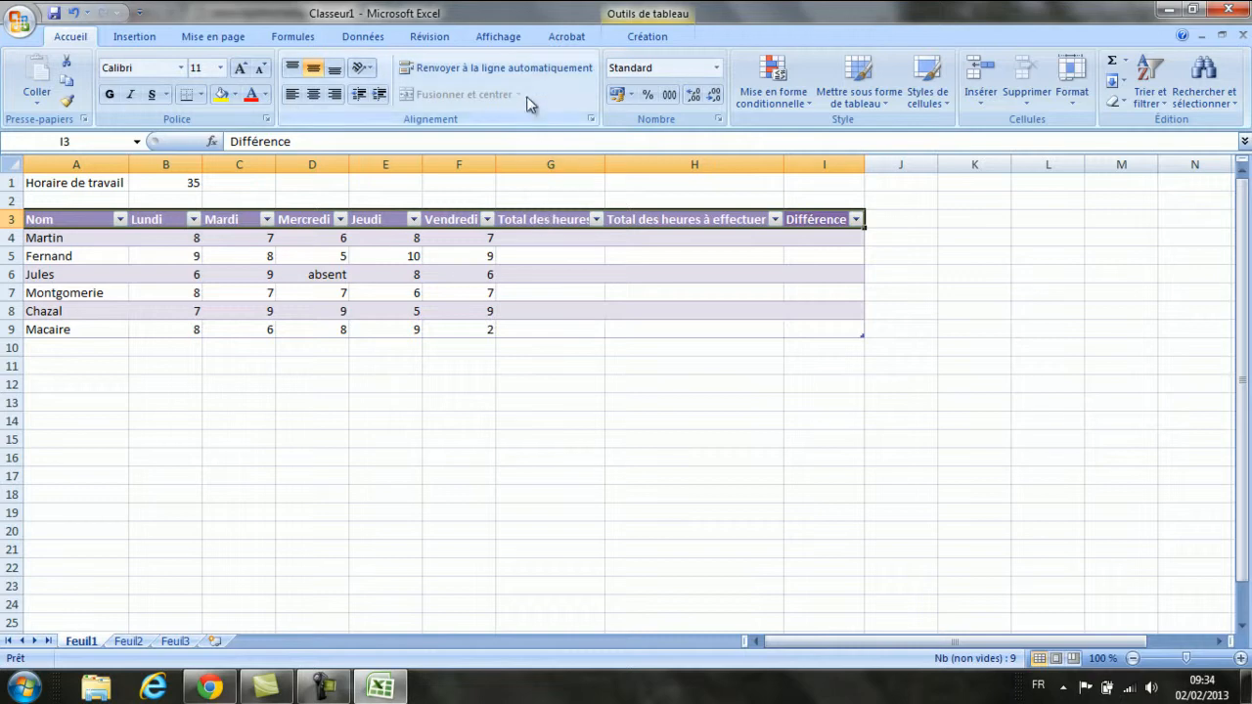
left_click(505, 66)
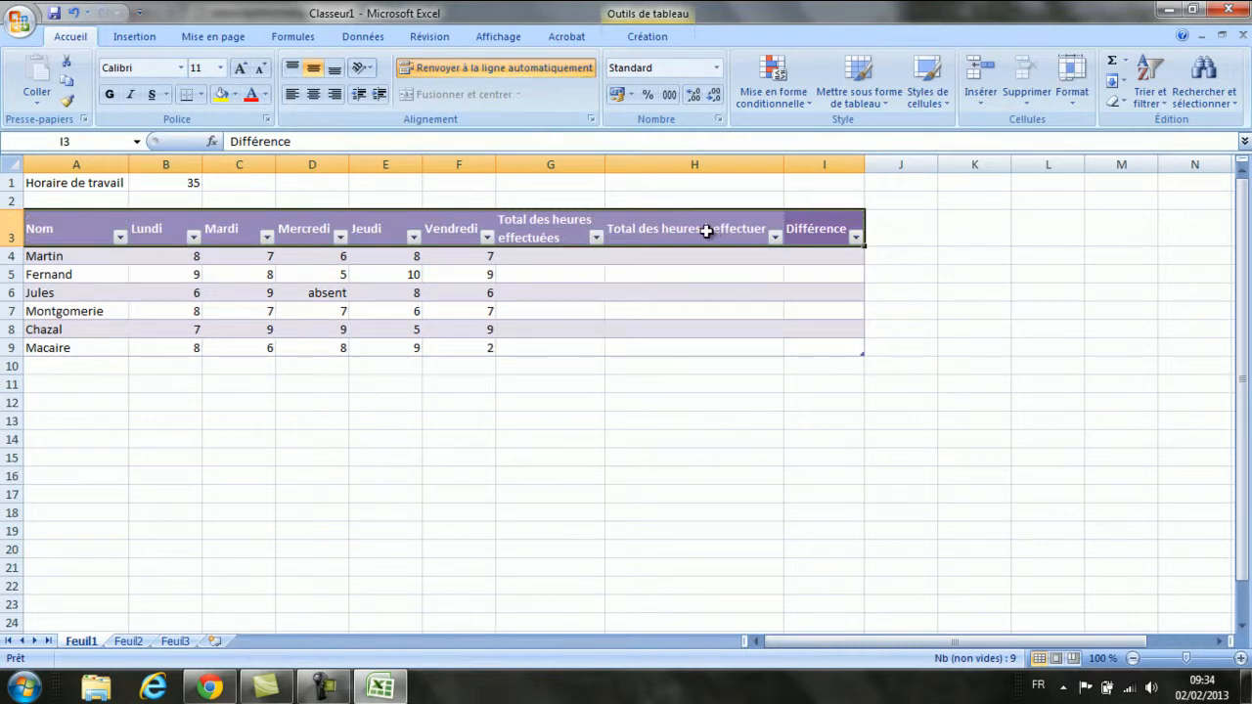
left_click_drag(780, 164, 709, 165)
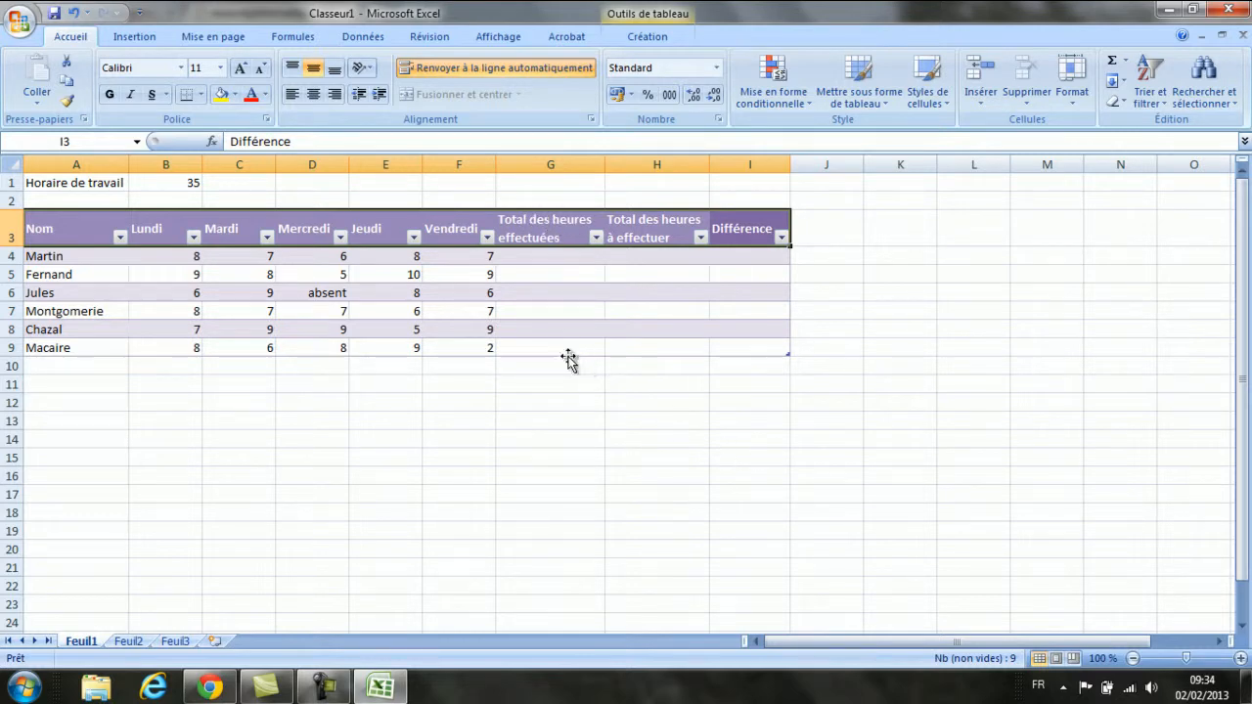
Fill the "Total des heures effectuées" column from G4 with a SOMME formula adding each row's hours from Lundi to Vendredi.
left_click(569, 259)
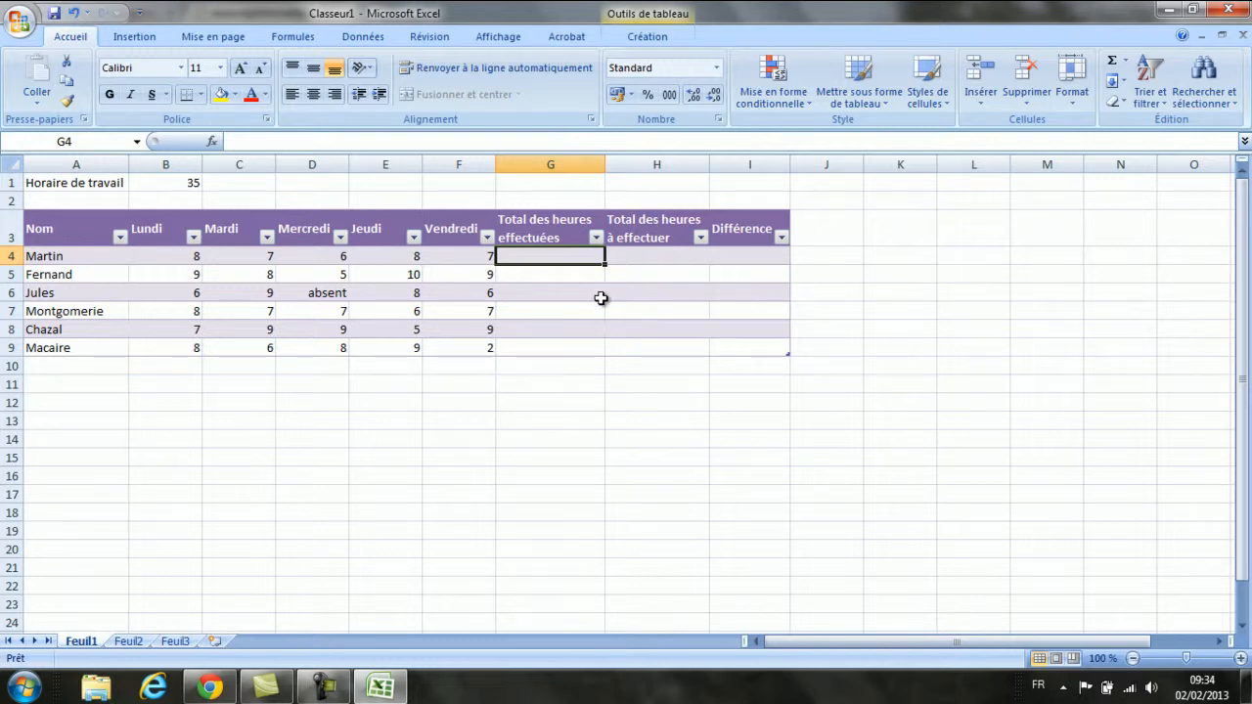
left_click(1115, 65)
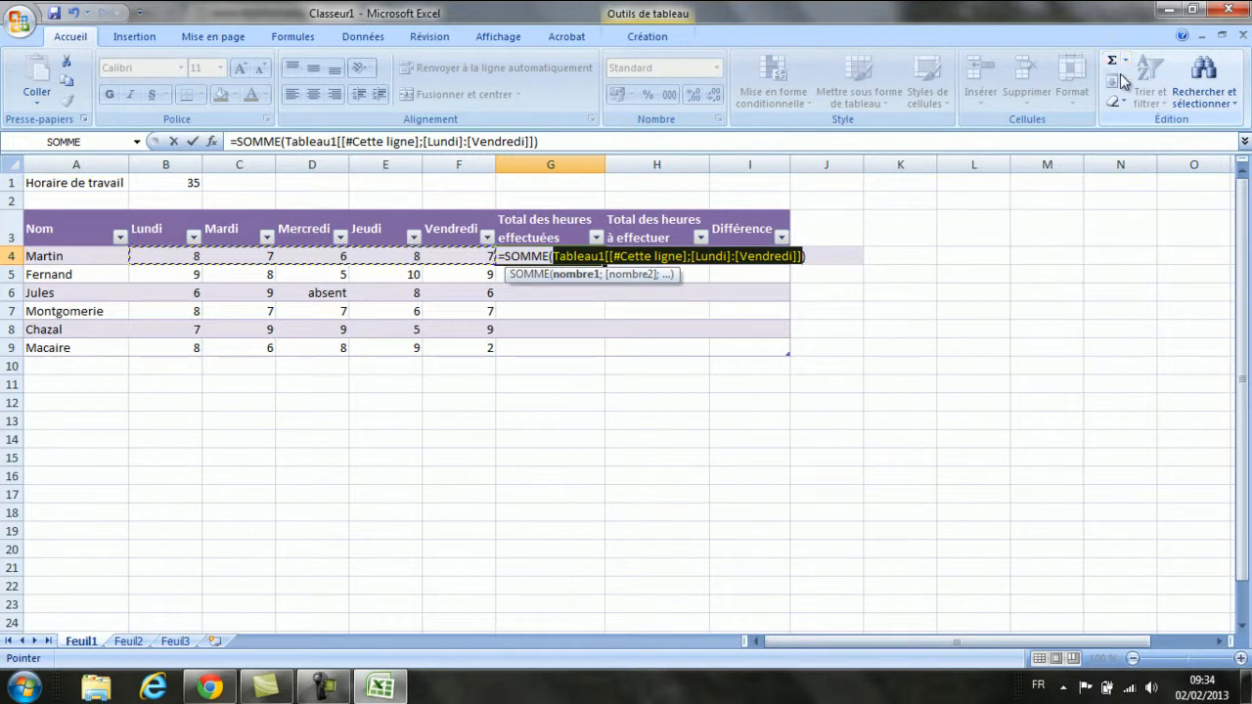
key("Return")
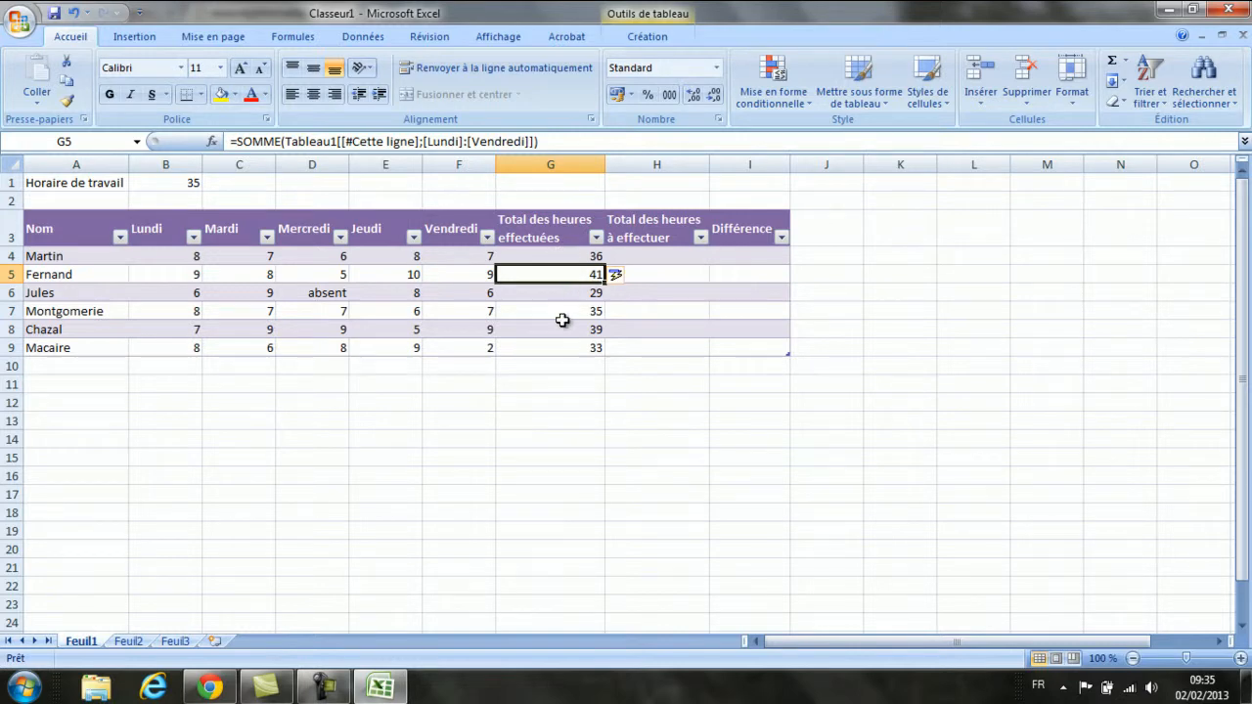
left_click(575, 256)
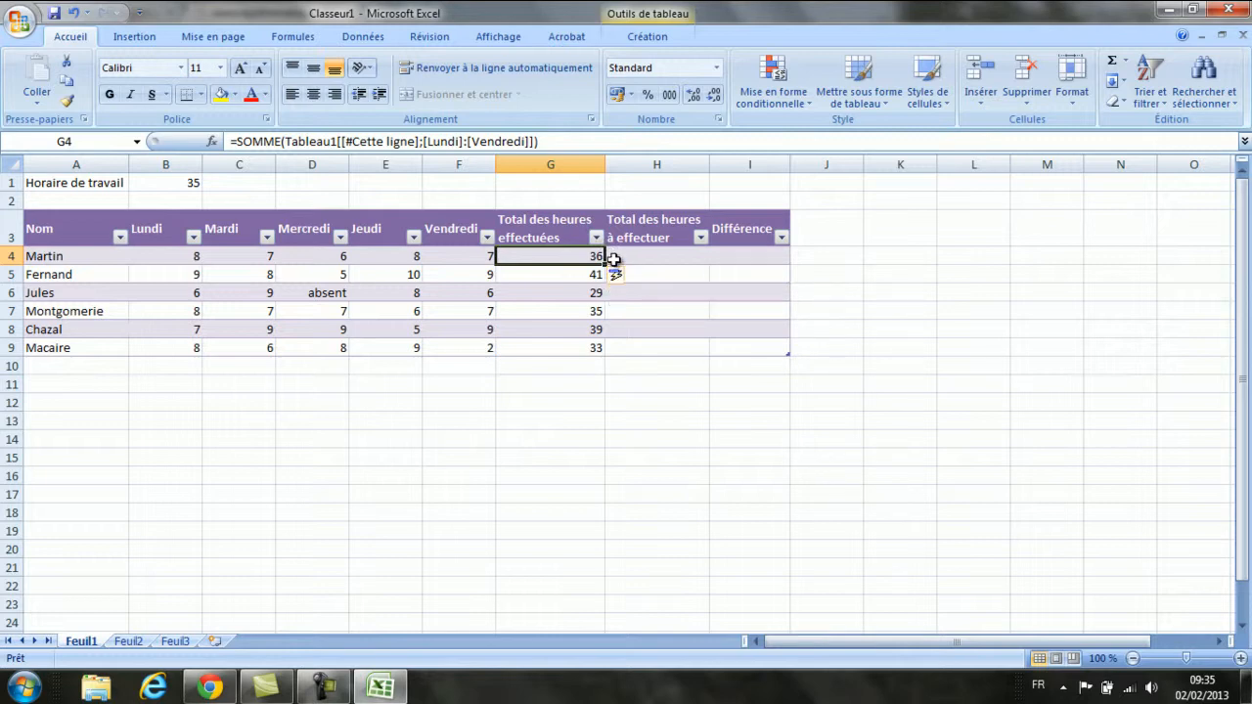
Fill the "Total des heures à effectuer" column from H4 with the absolute reference formula =$B$1.
left_click(675, 259)
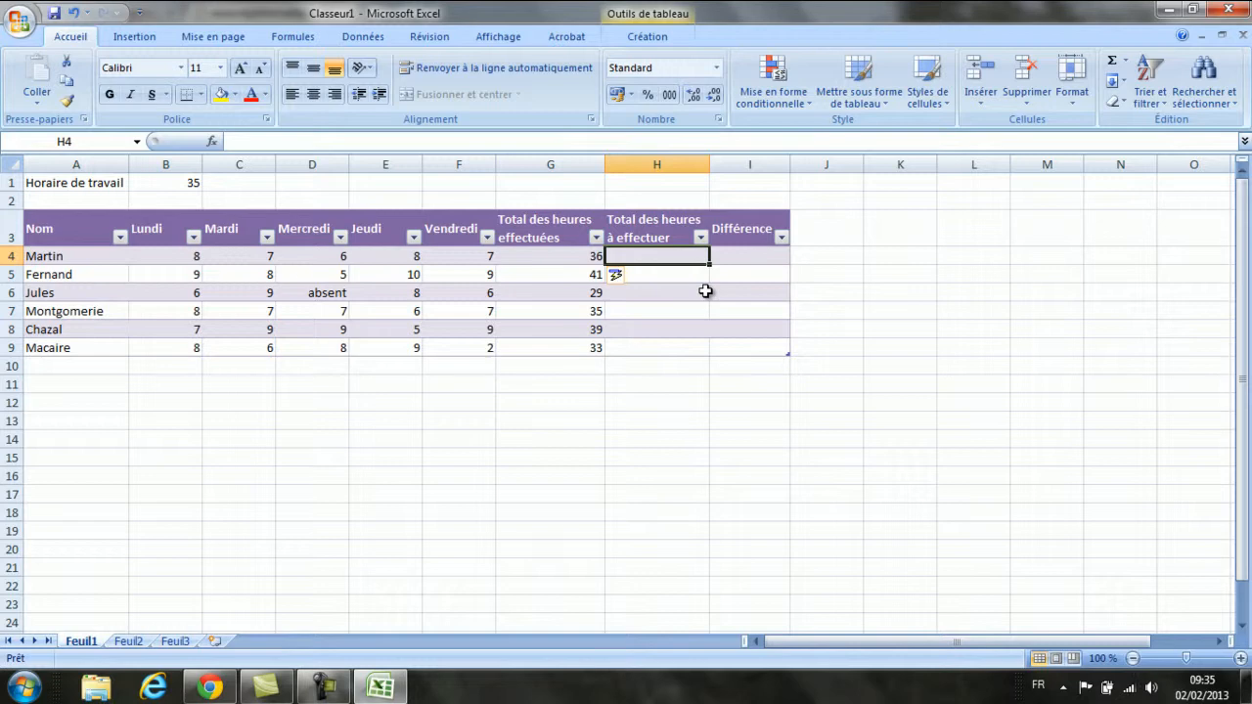
type("=")
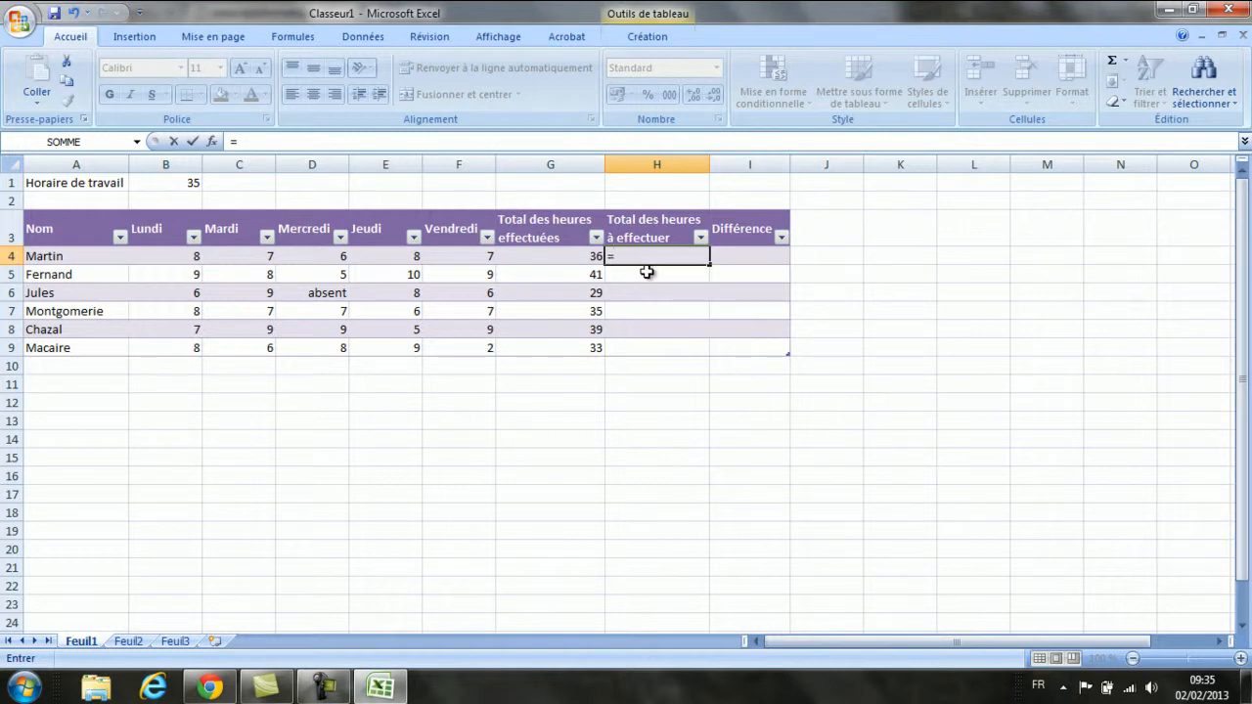
left_click(184, 184)
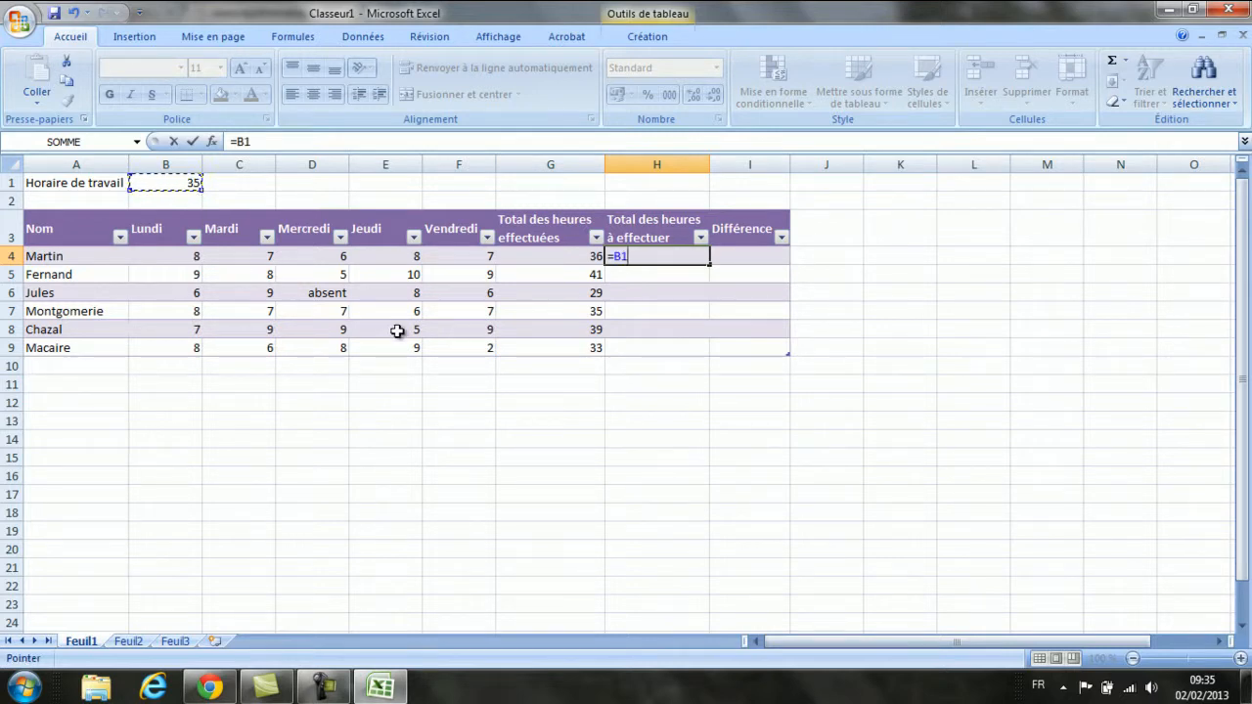
key("F4")
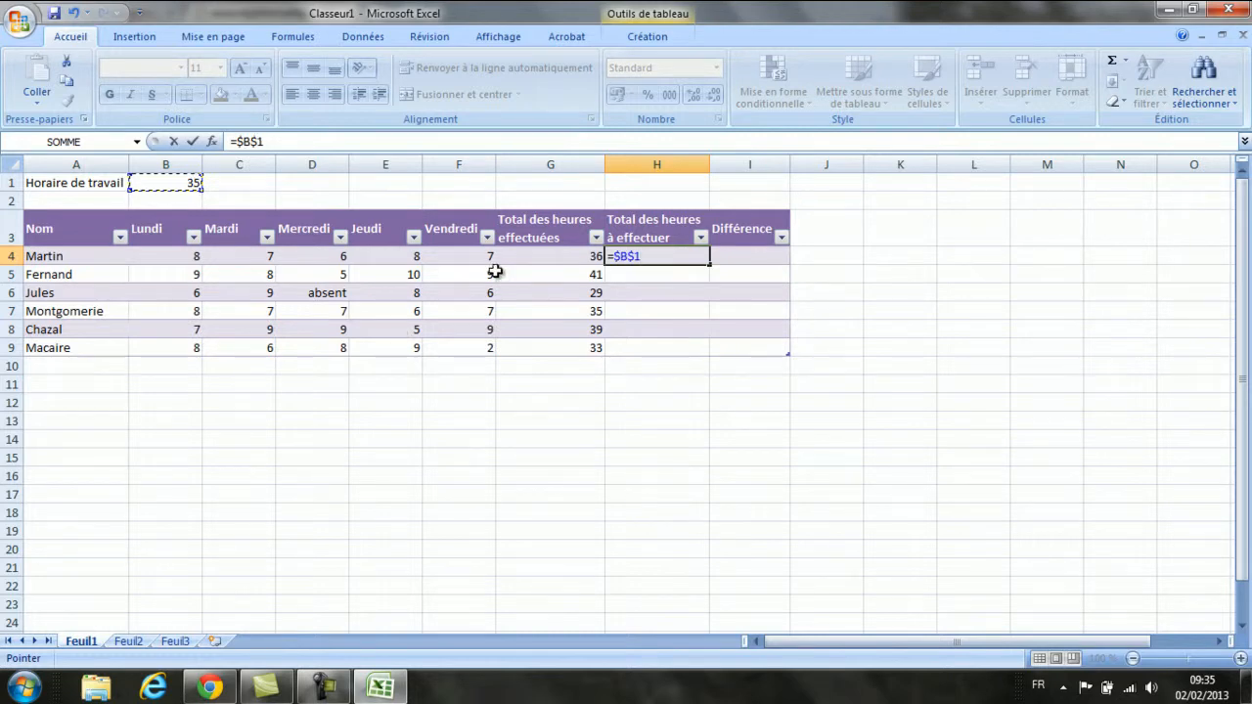
key("Return")
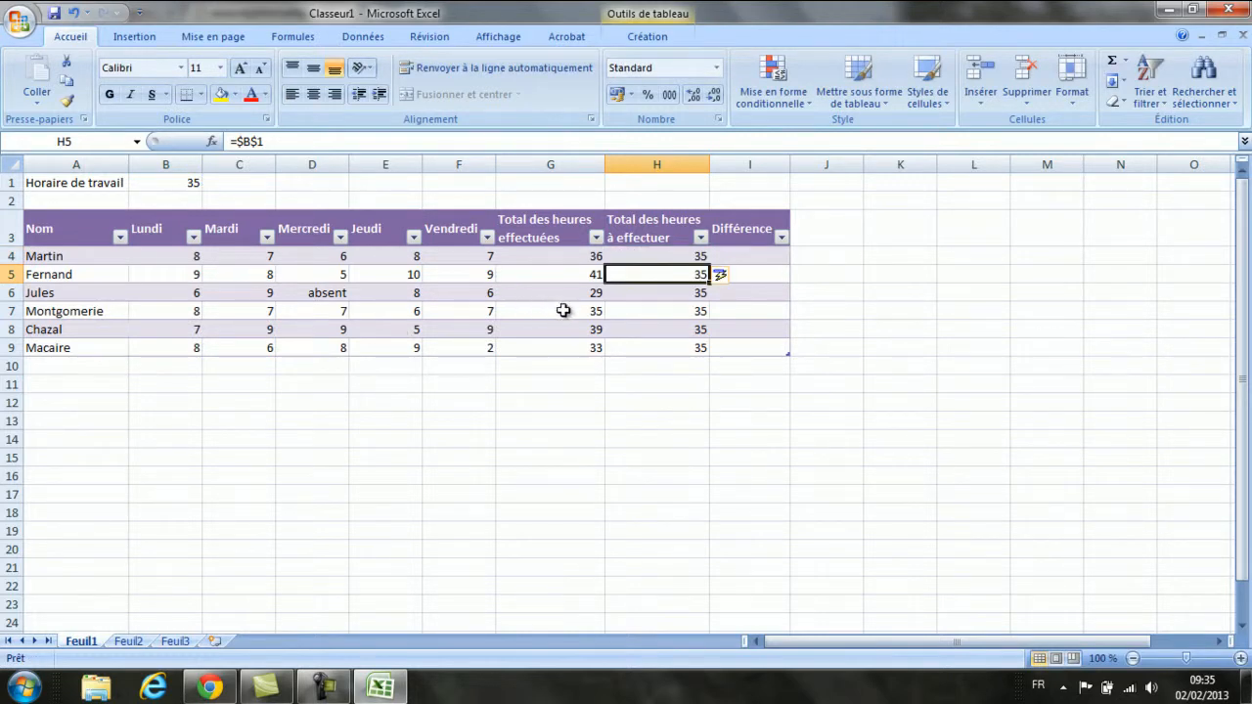
left_click(673, 253)
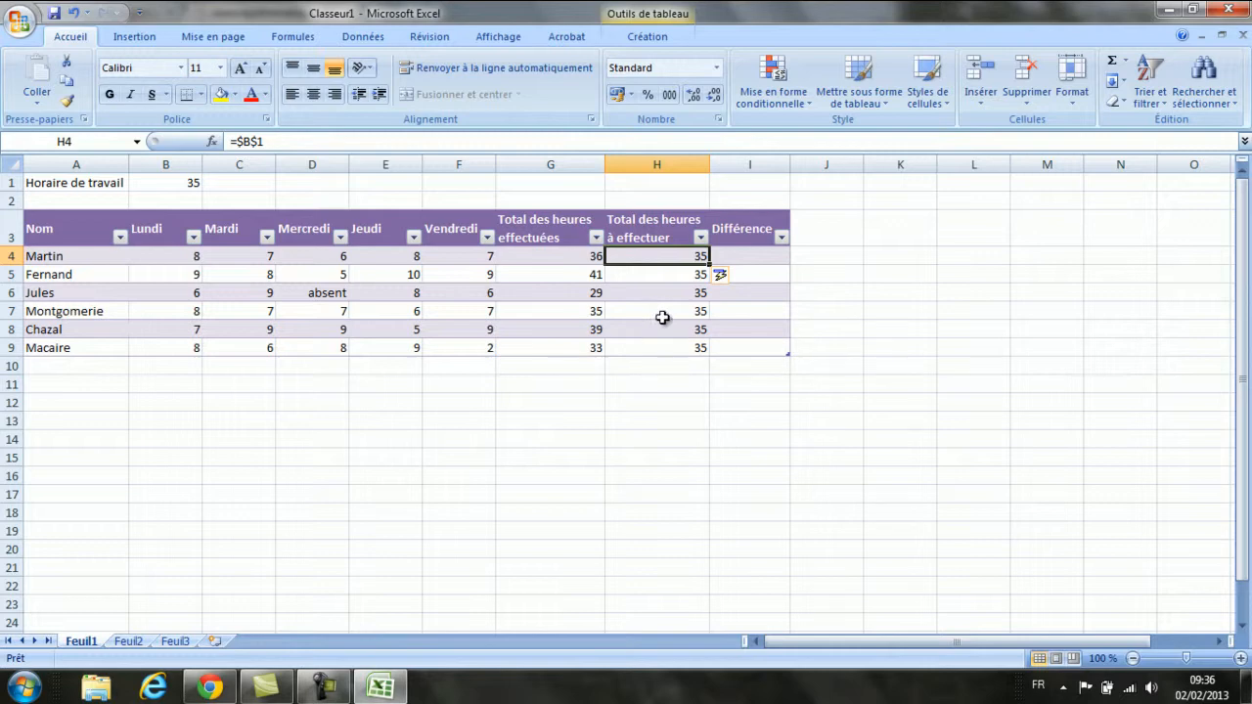
Change the formula in H7 to =$B$1*80% and undo its automatic copying to the rest of the column.
left_click(664, 312)
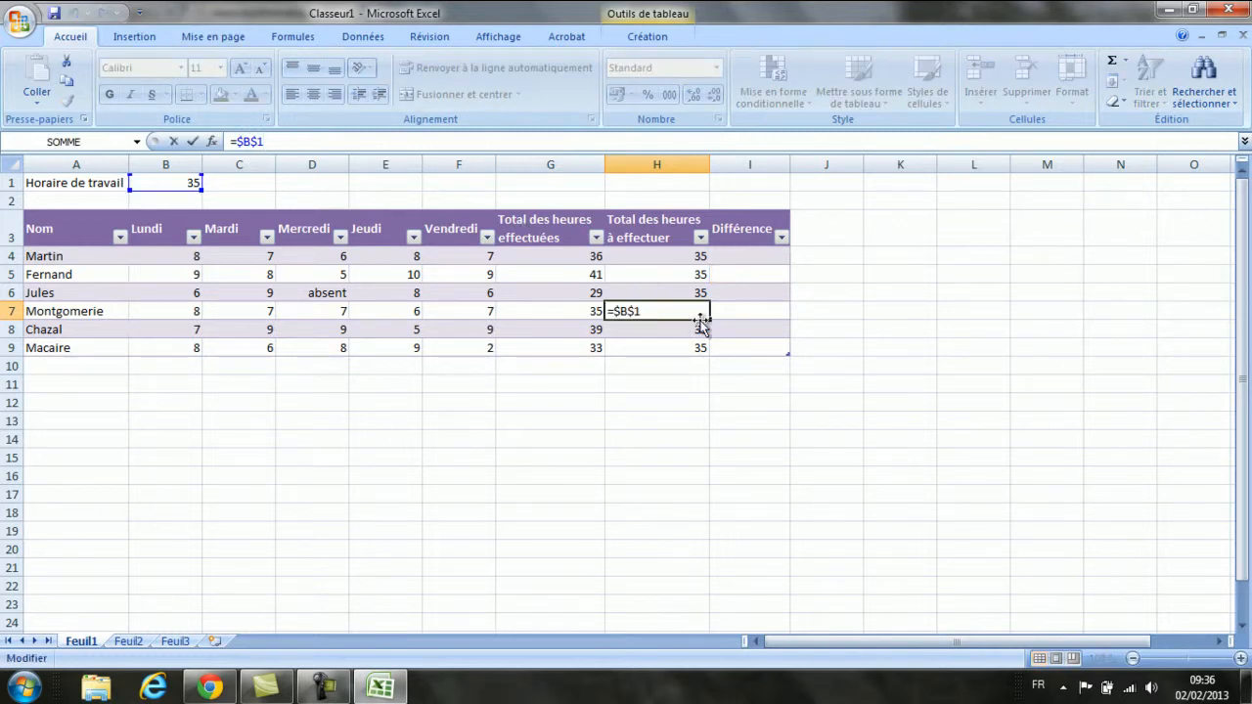
type("*80%")
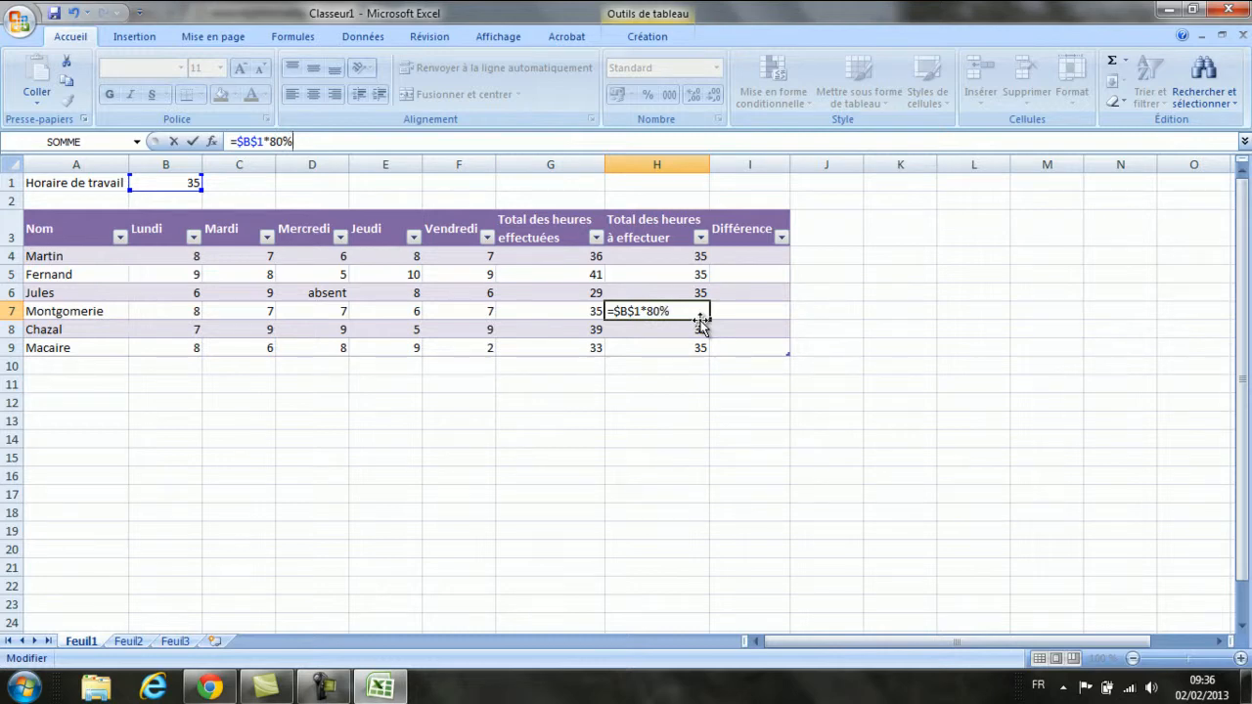
key("Return")
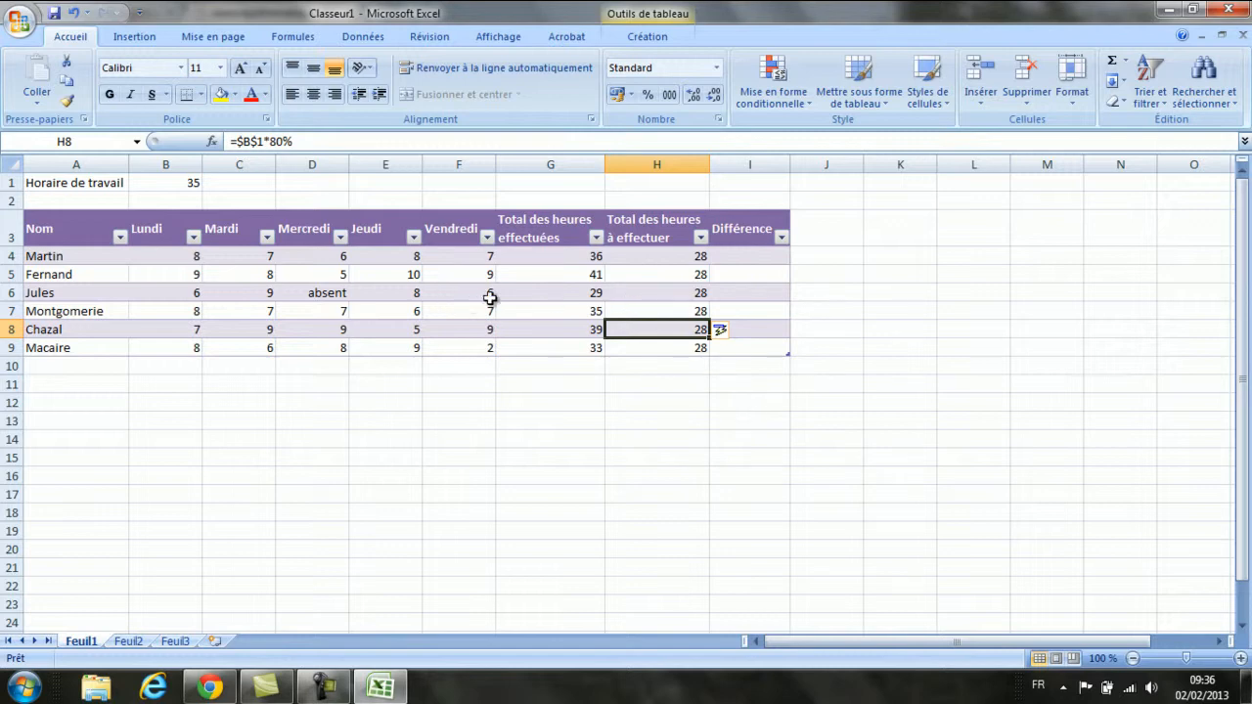
left_click(655, 295)
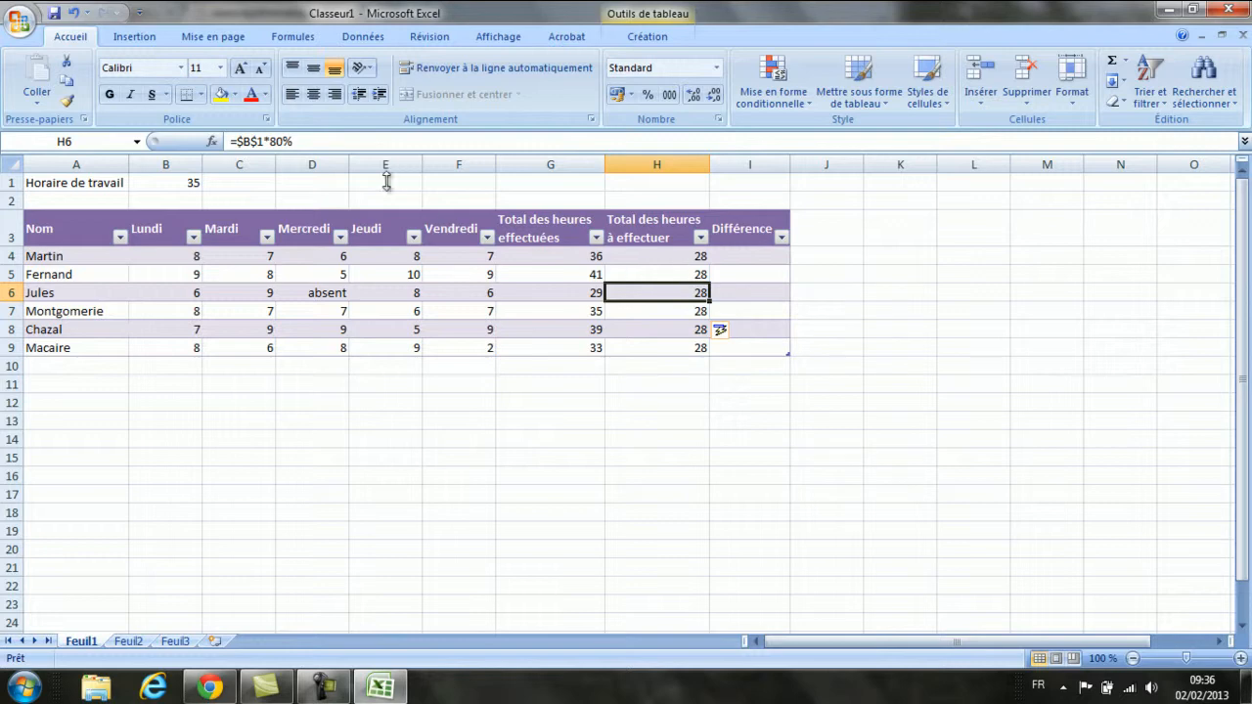
left_click(72, 13)
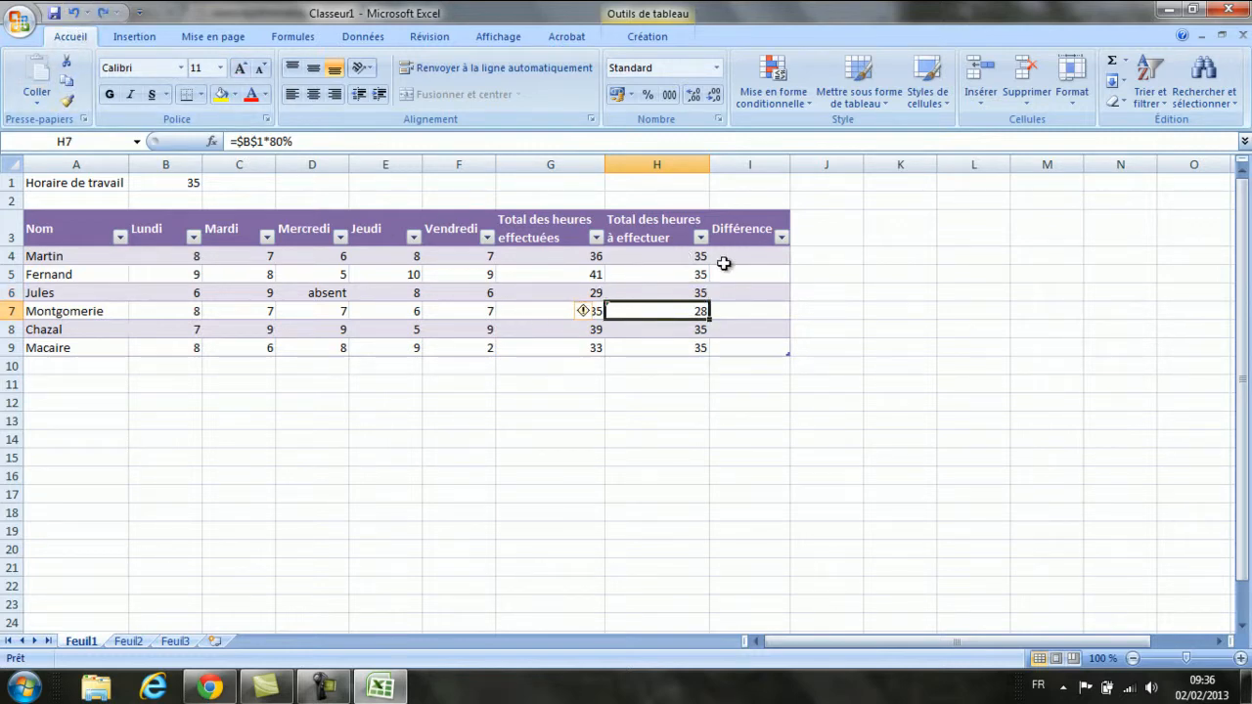
Change the hours-due formula in cell H6 to =$B$1*50%.
left_click(680, 259)
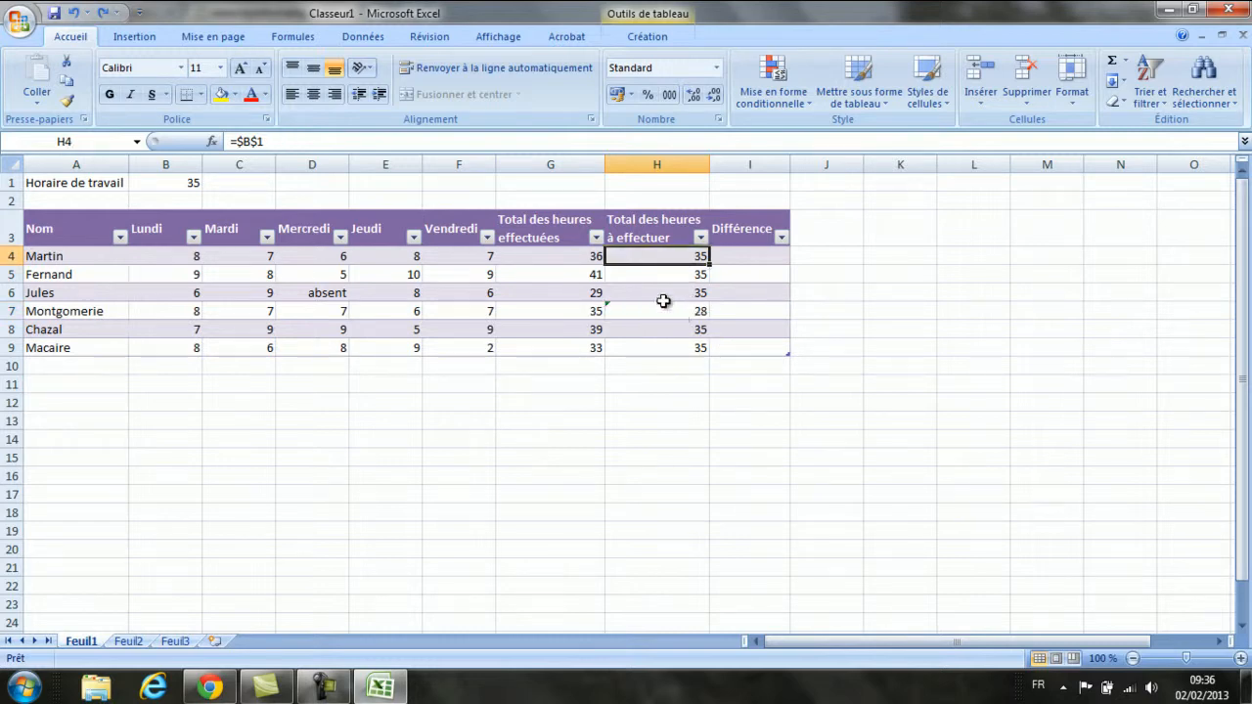
left_click(663, 297)
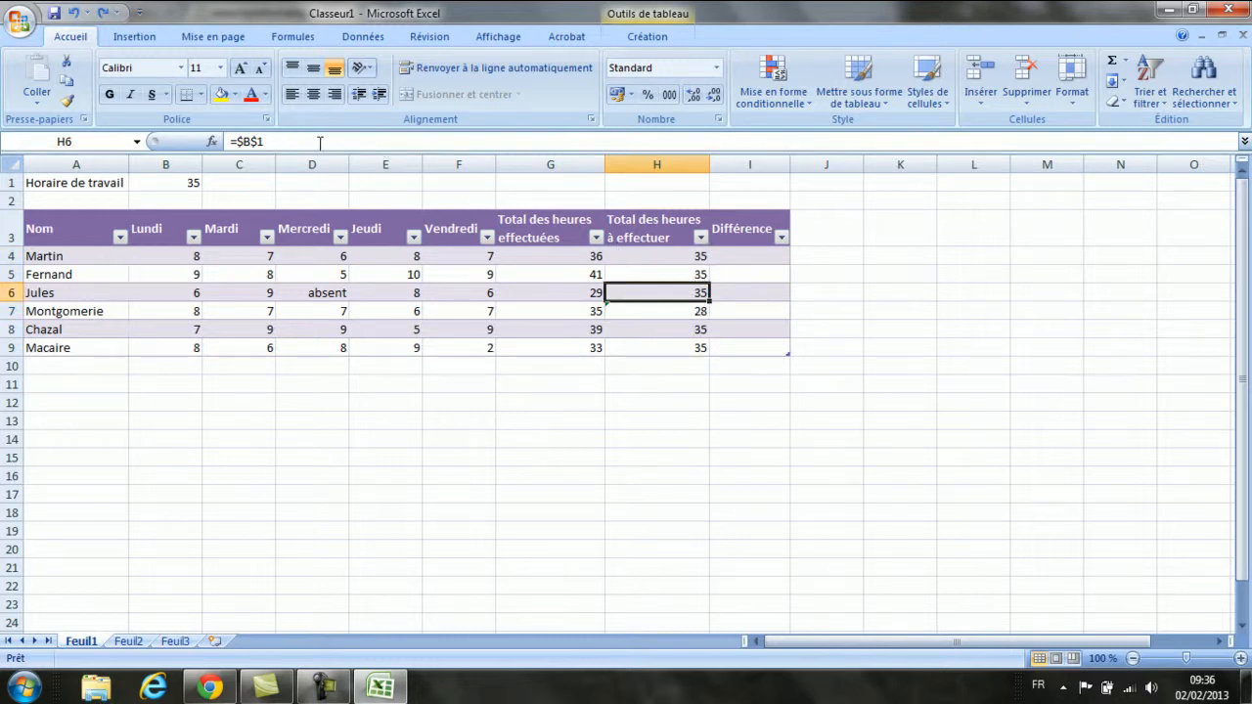
left_click(320, 142)
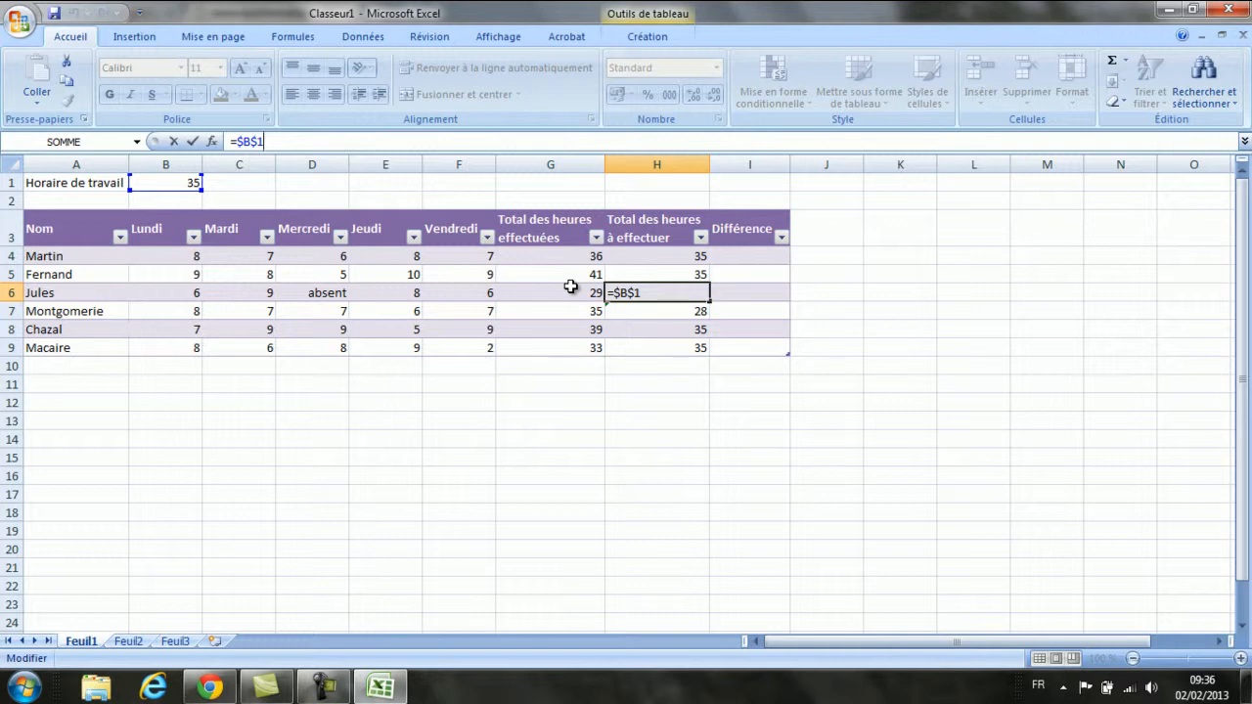
type("*50%")
key("Return")
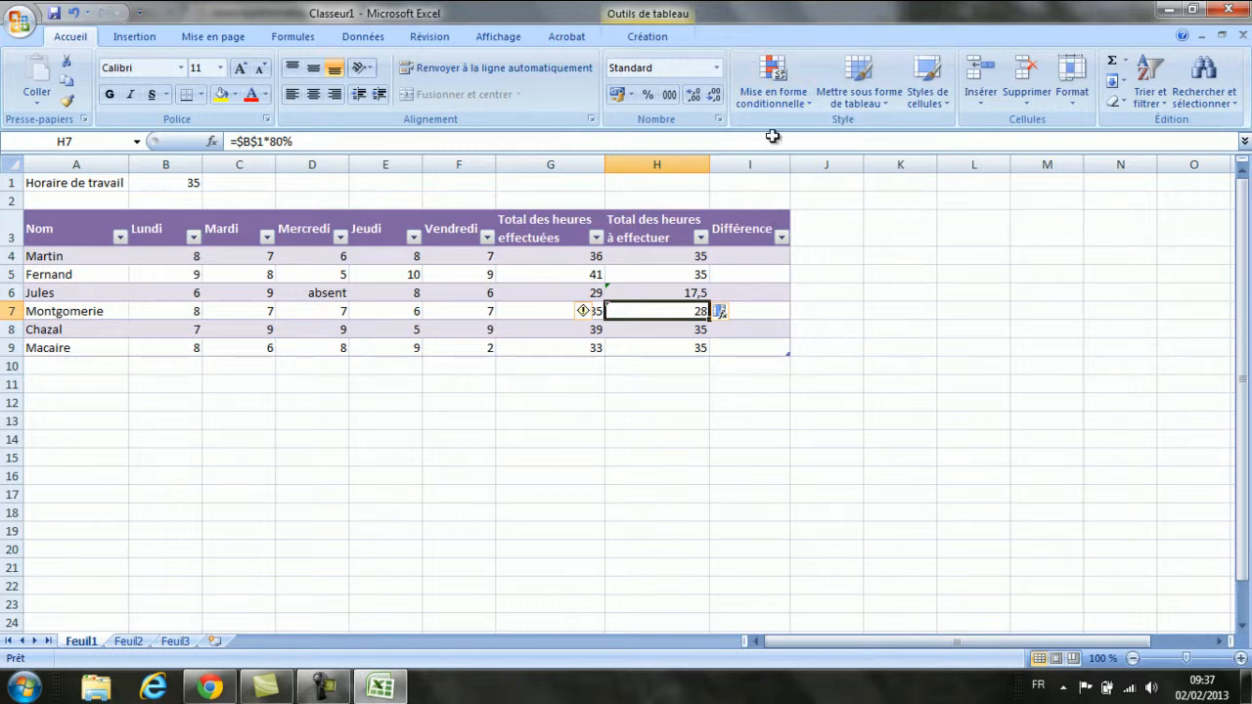
Fill the "Différence" column from I4 with a formula subtracting "Total des heures à effectuer" from "Total des heures effectuées".
left_click(753, 257)
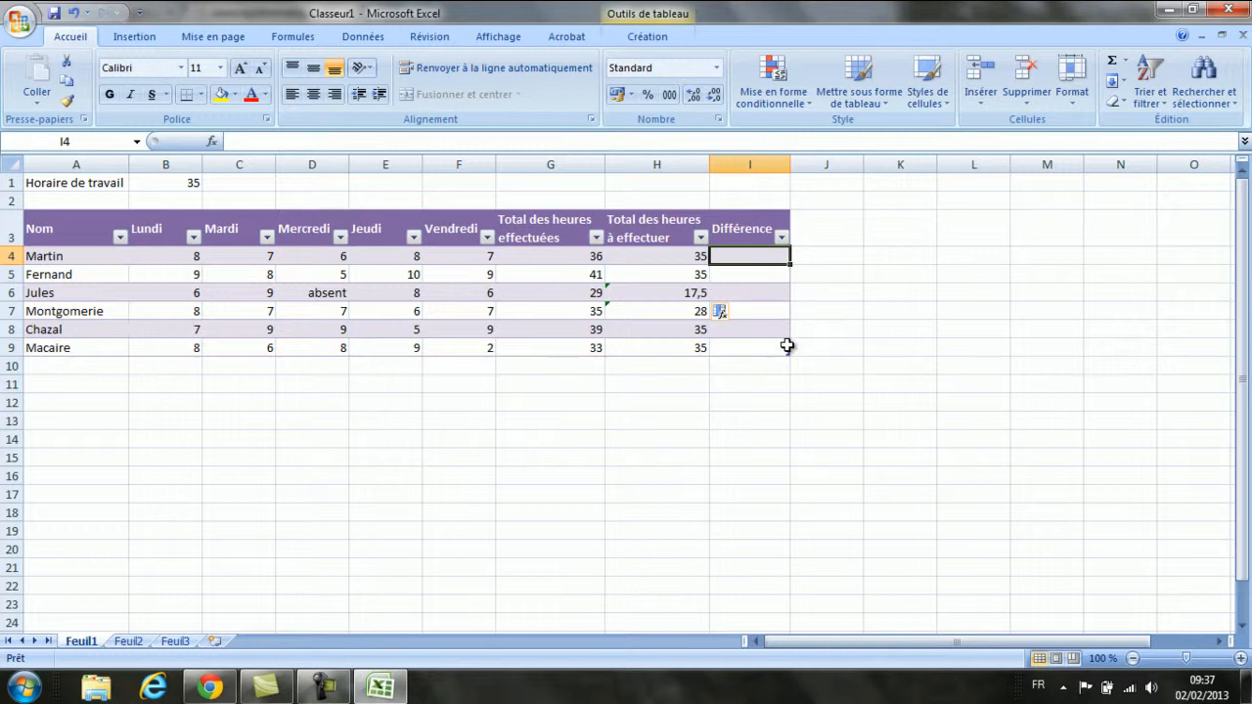
type("=")
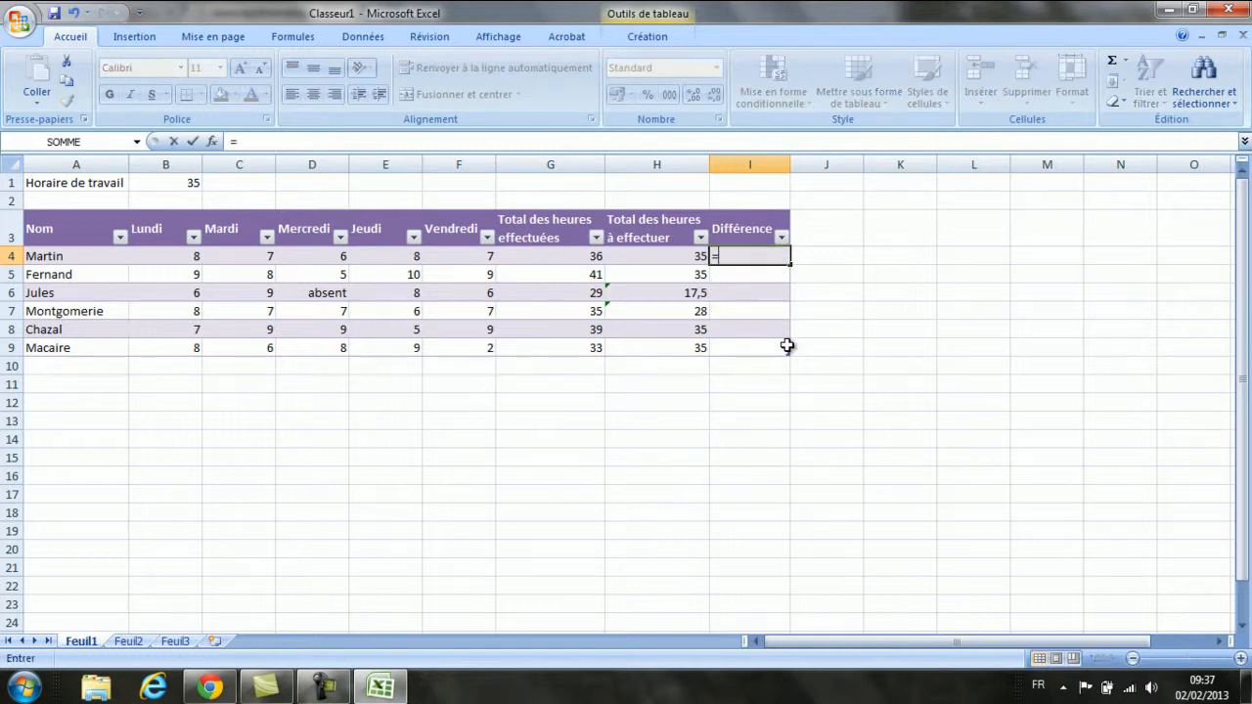
left_click(566, 257)
type("-")
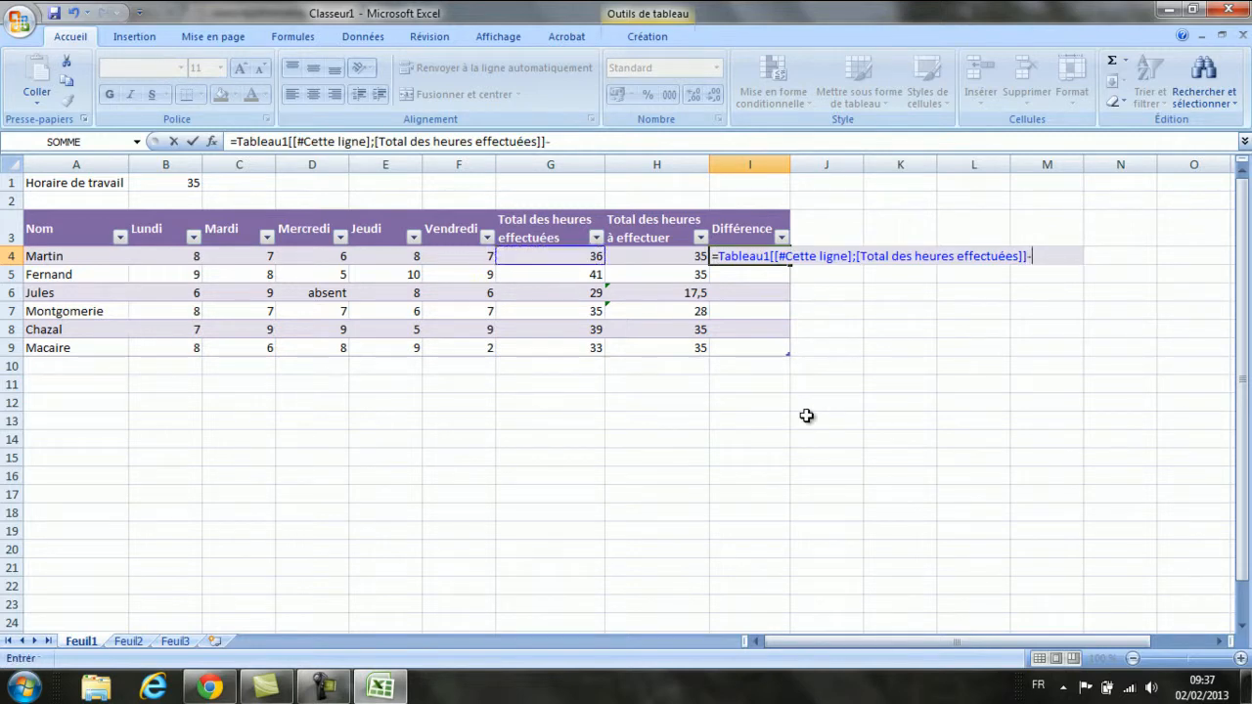
left_click(653, 257)
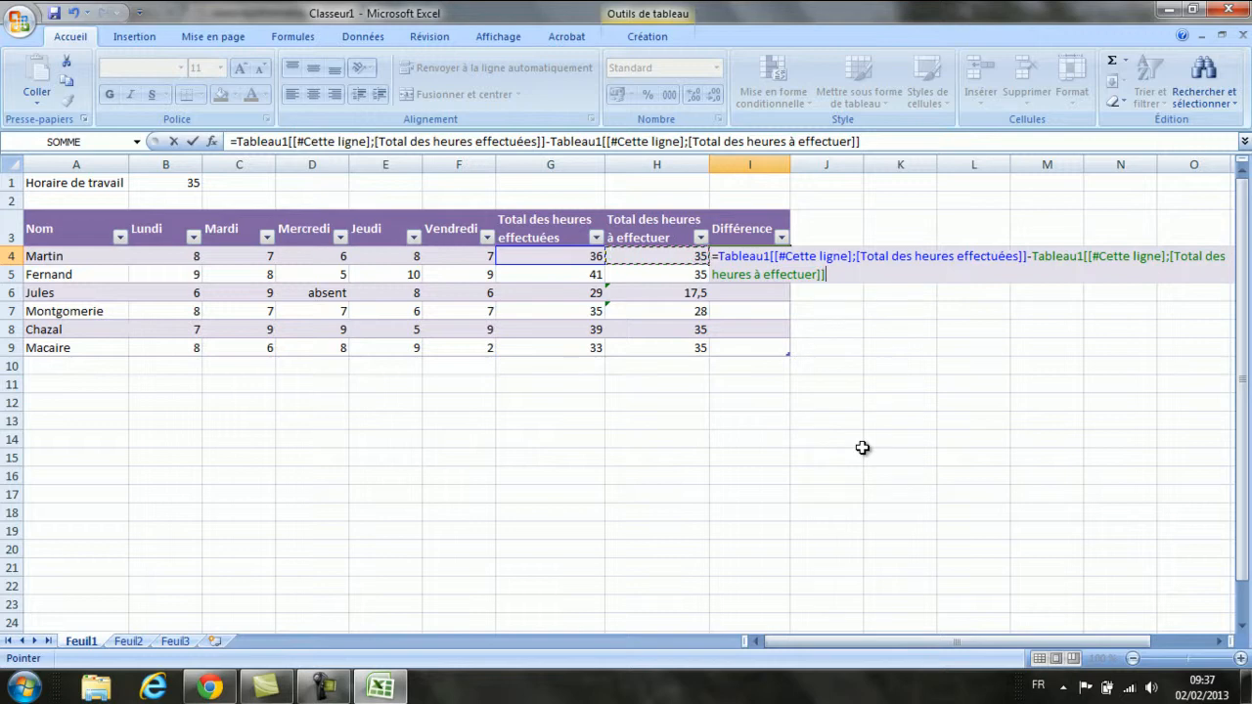
key("Return")
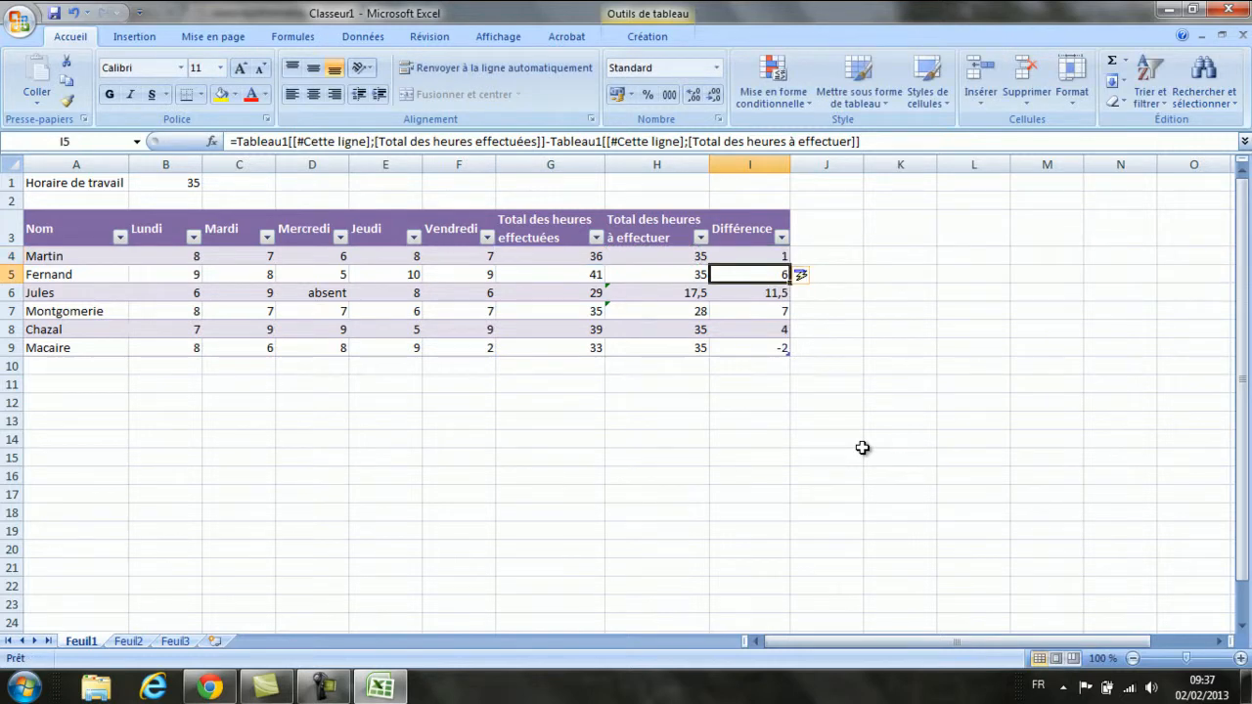
left_click(773, 259)
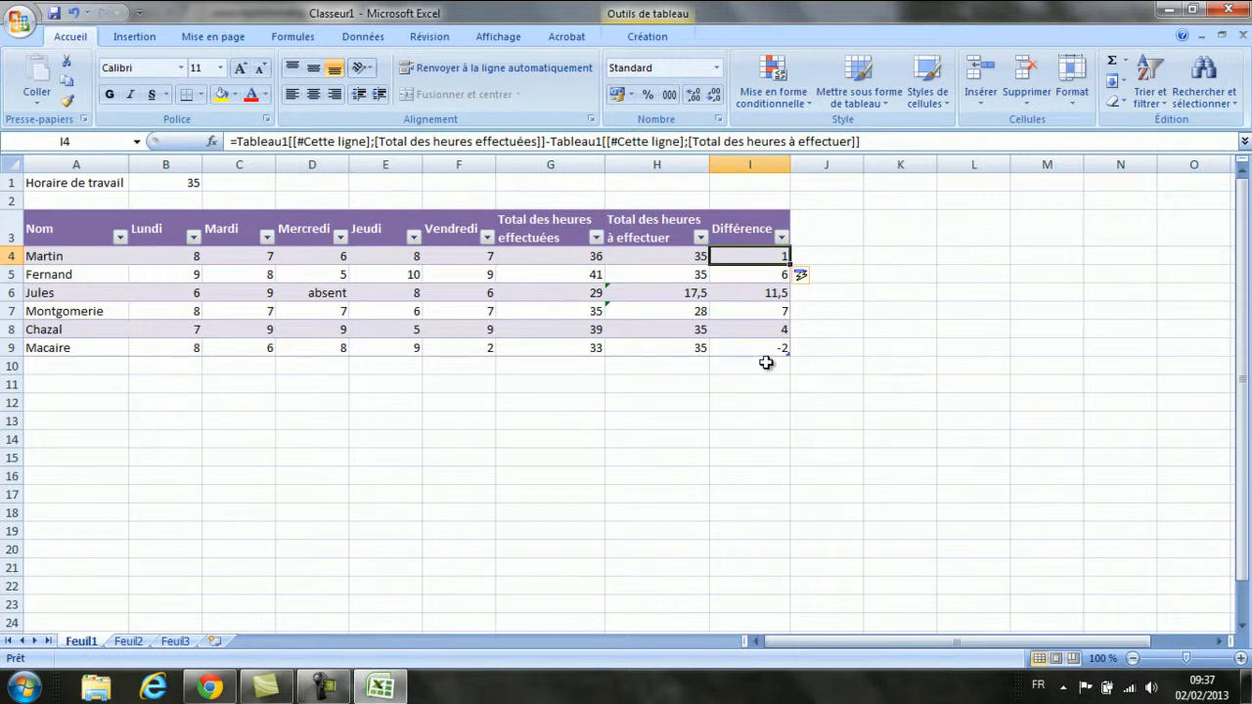
Fill cell B1, which holds the weekly working hours, with a lighter shade of the purple theme colour.
left_click(544, 417)
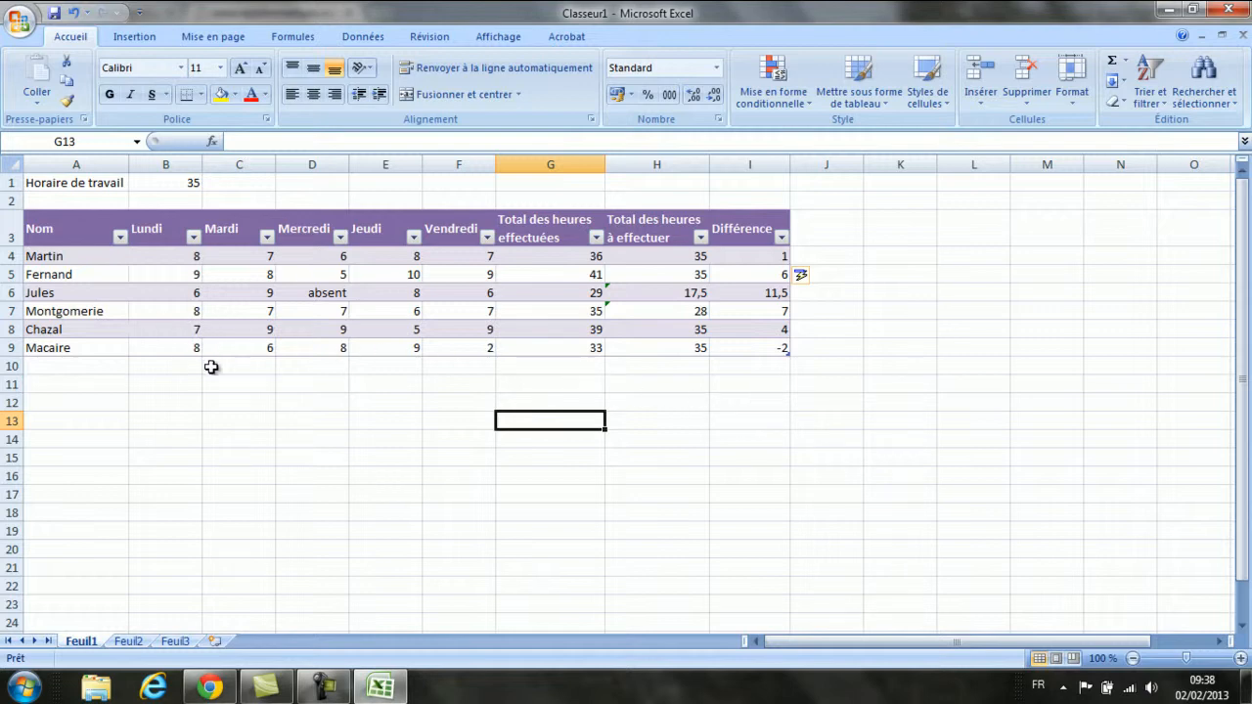
left_click(172, 184)
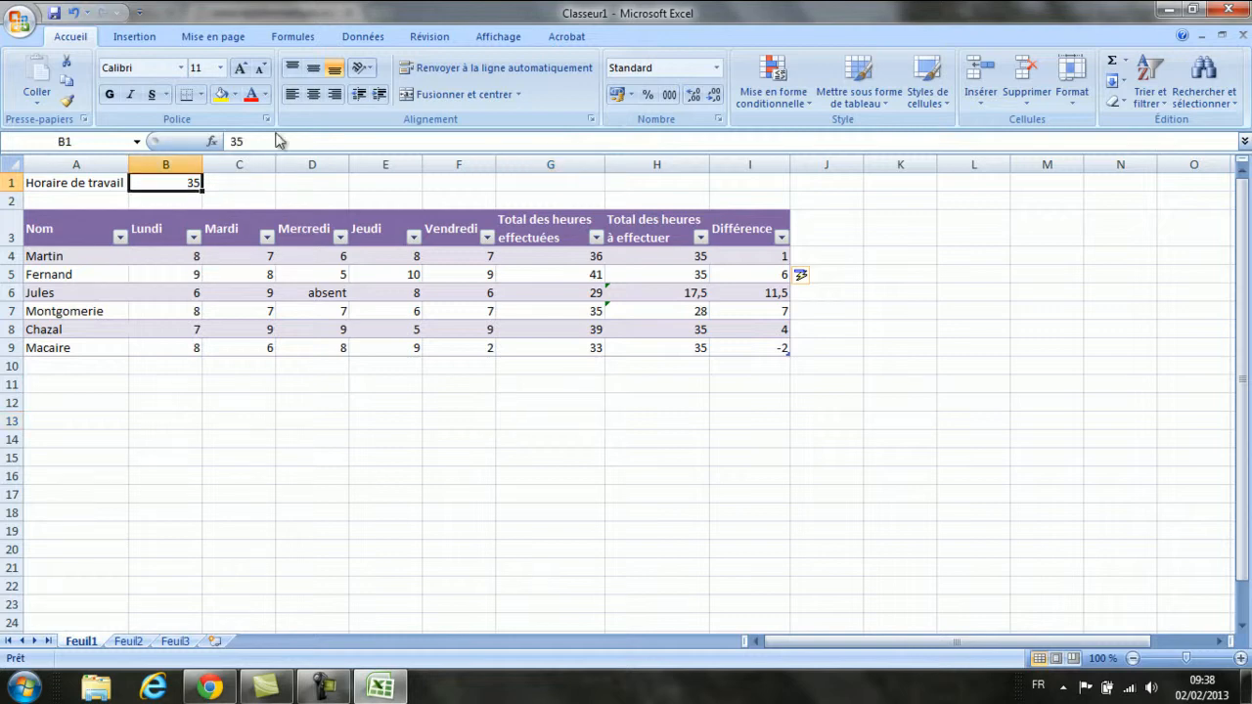
left_click(235, 95)
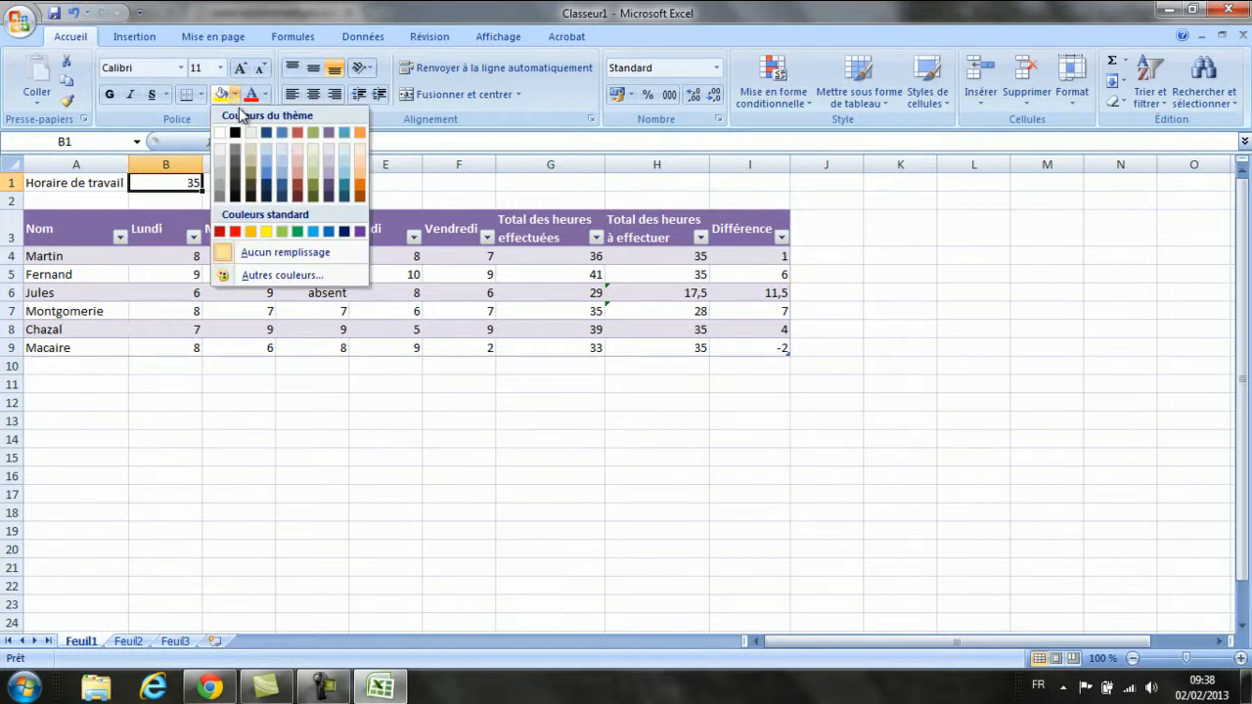
left_click(328, 177)
left_click(157, 421)
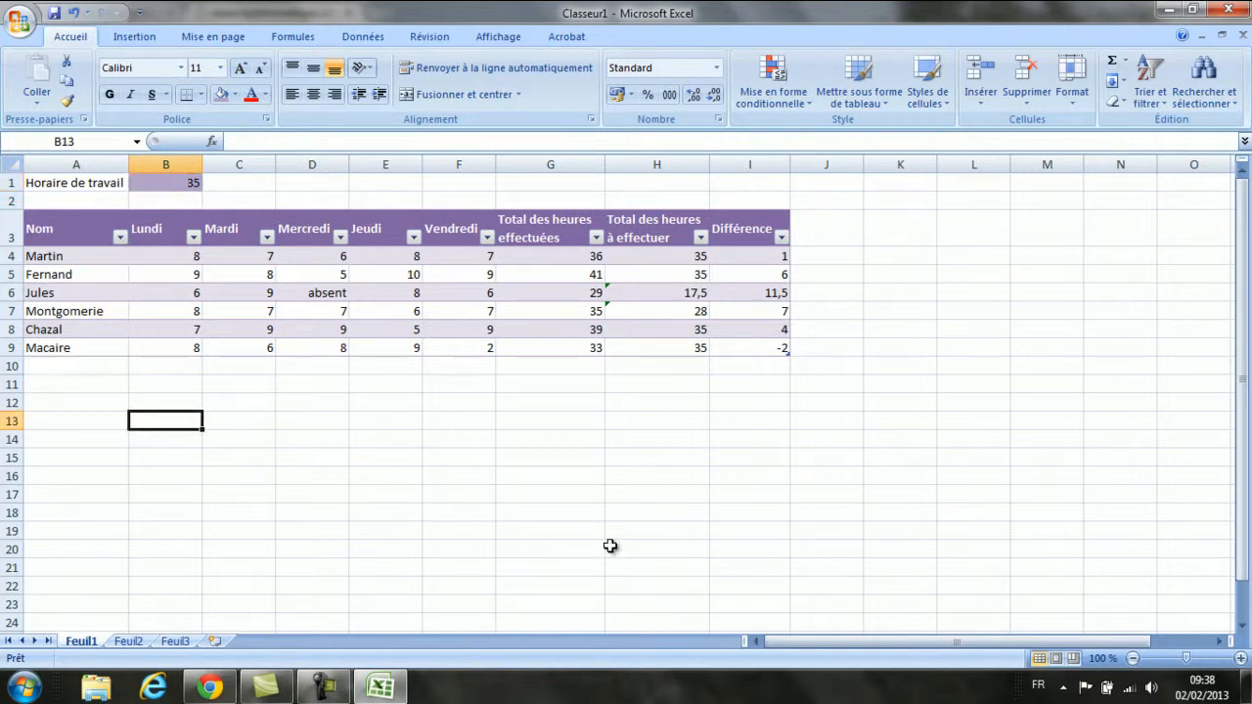